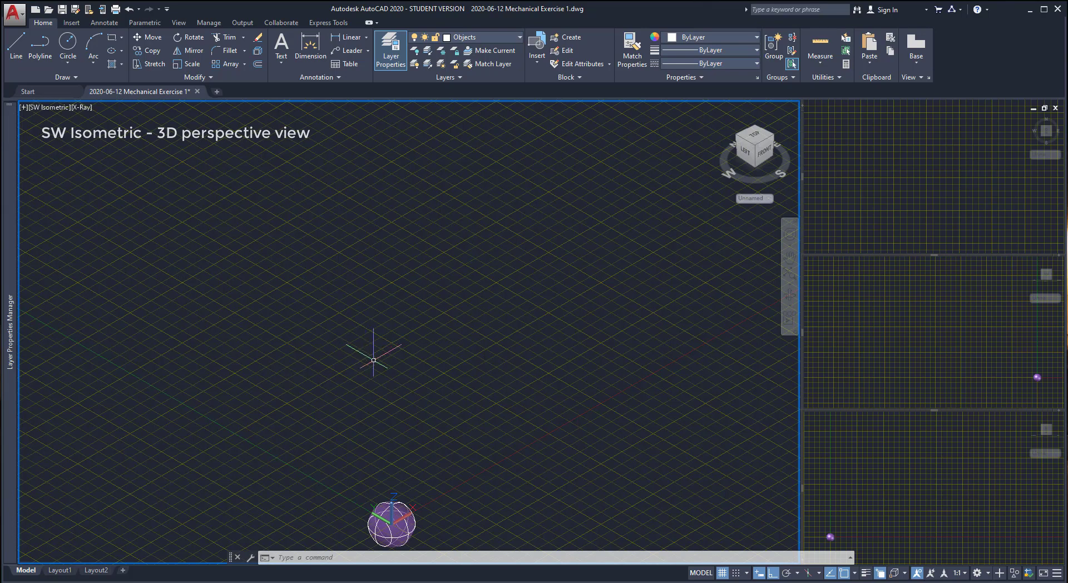
Step: Activate the top, left and front viewports in turn, then return to the main isometric viewport
click(920, 199)
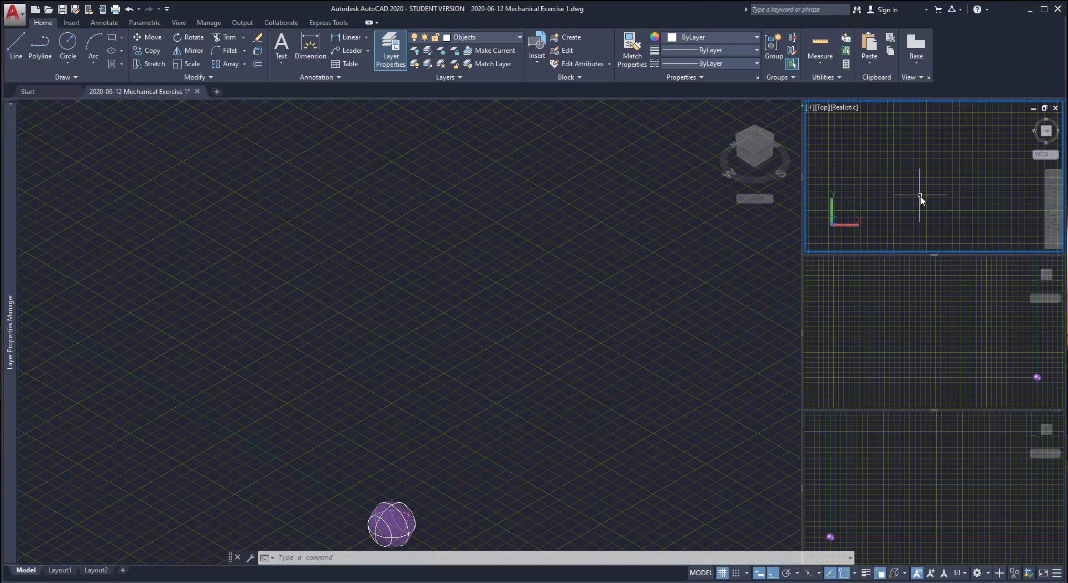
click(929, 322)
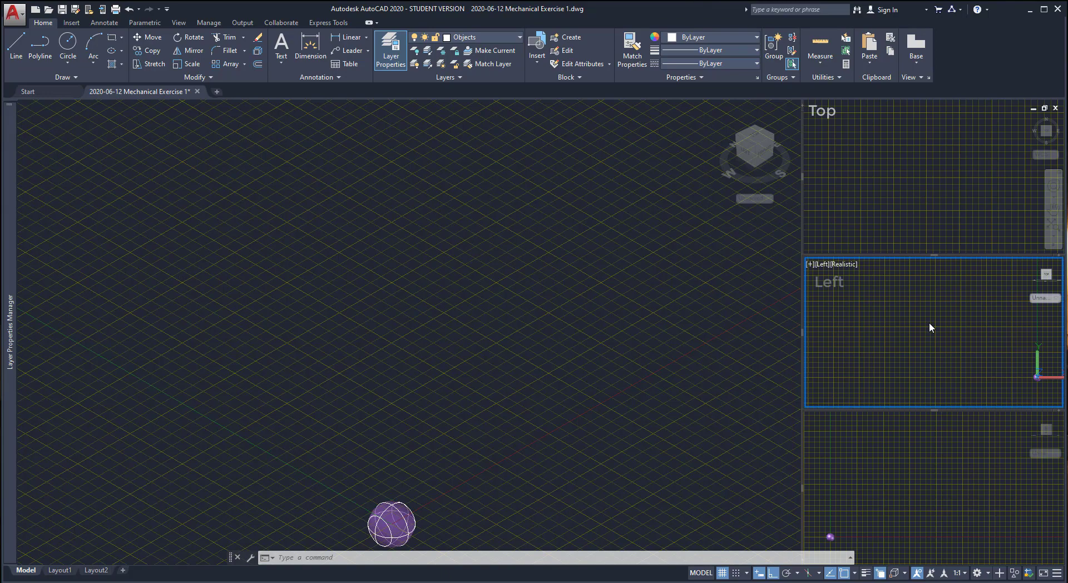
click(940, 471)
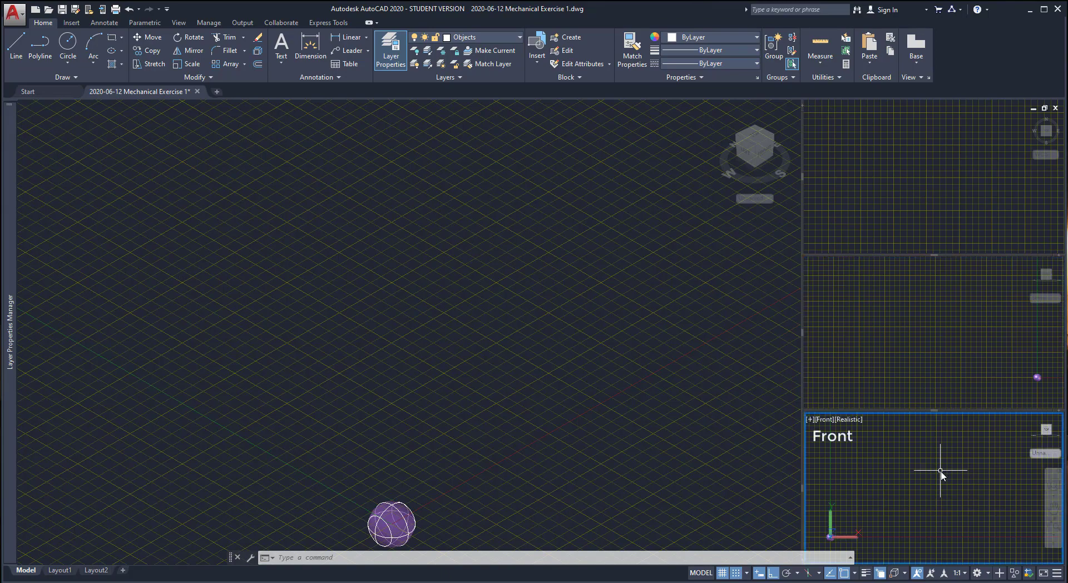
click(409, 317)
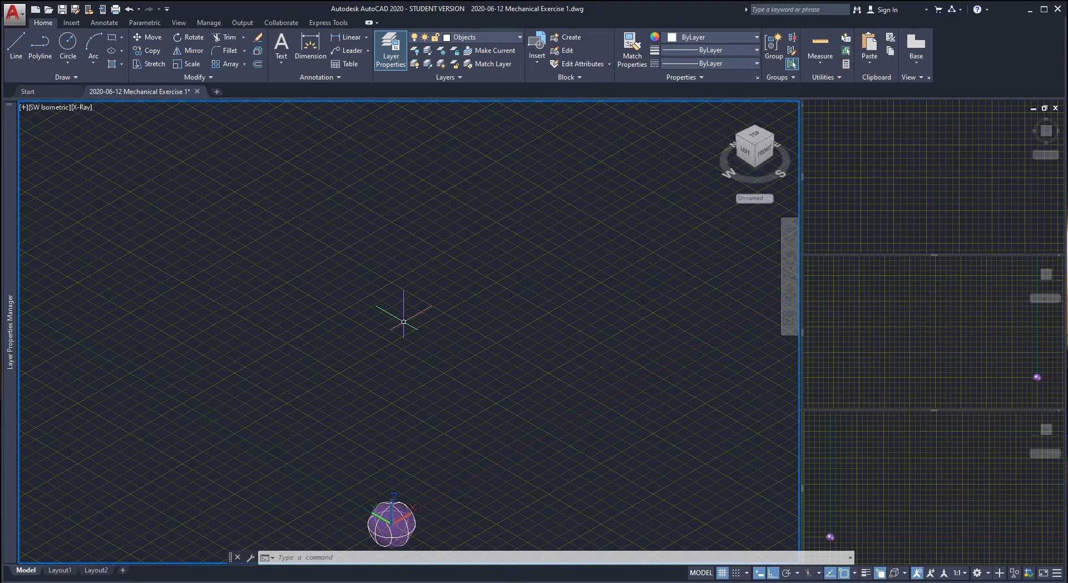
Step: Draw a 120 by 125 rectangle with the REC command as the base plate outline
text(REC)
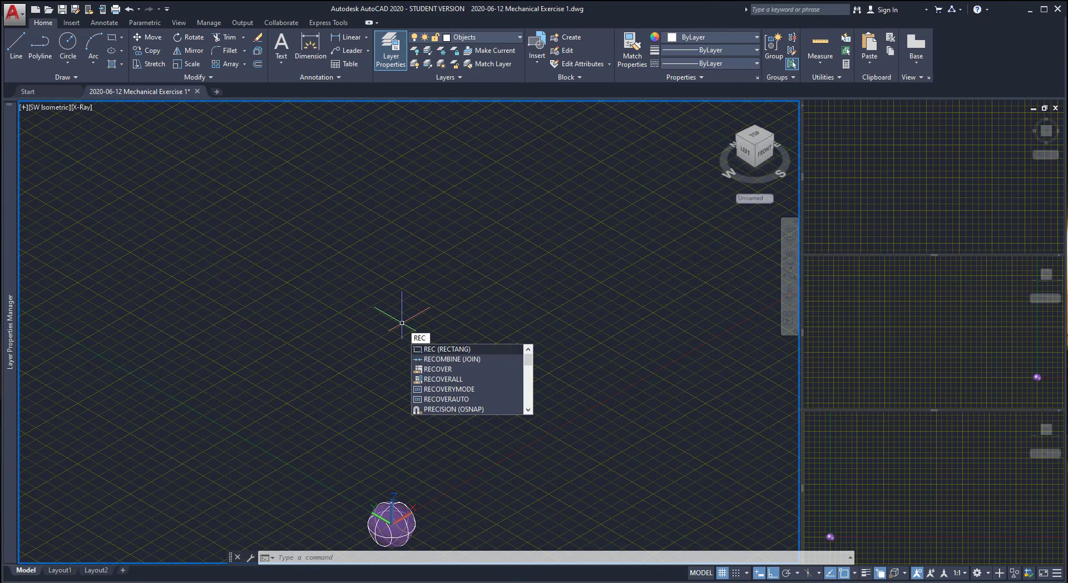
key(Return)
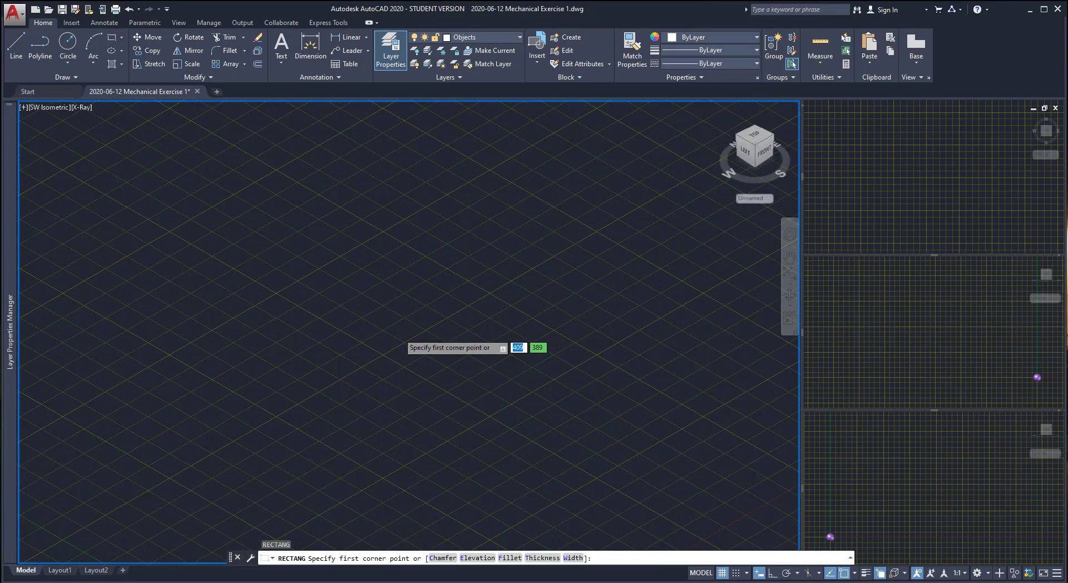
click(378, 364)
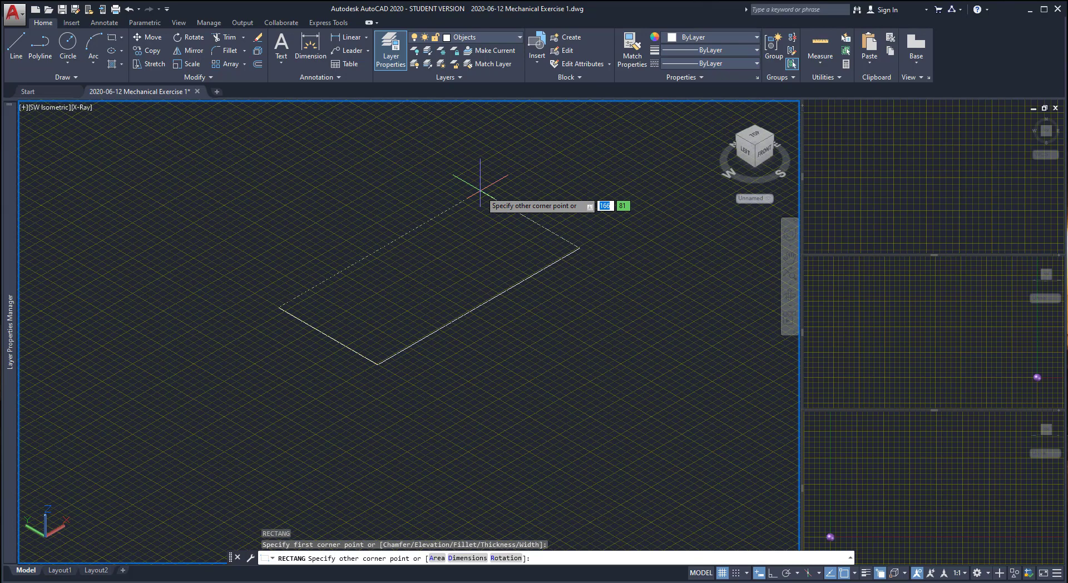
text(120)
key(Tab)
text(125)
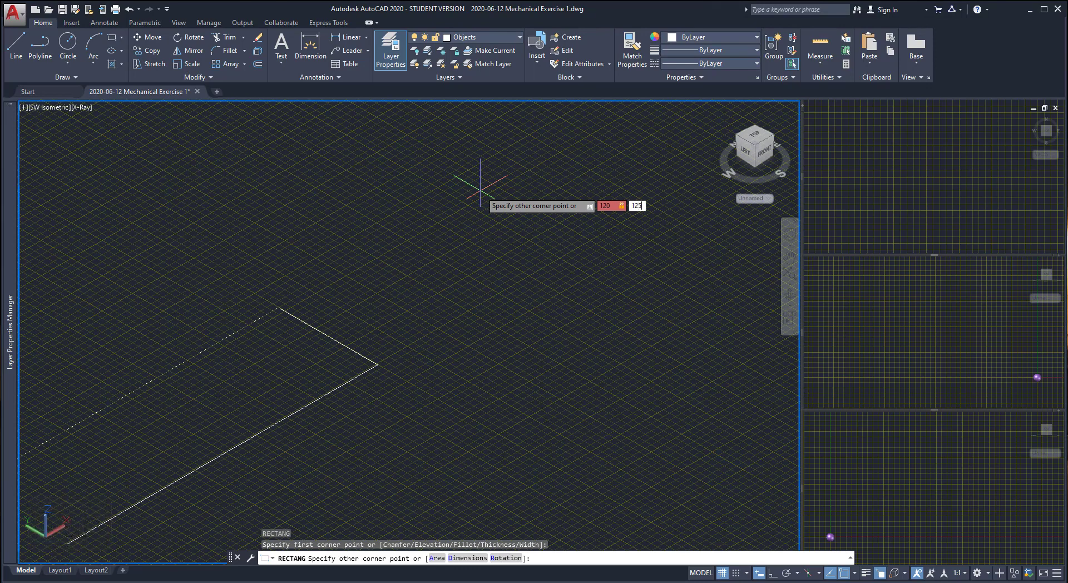
key(Return)
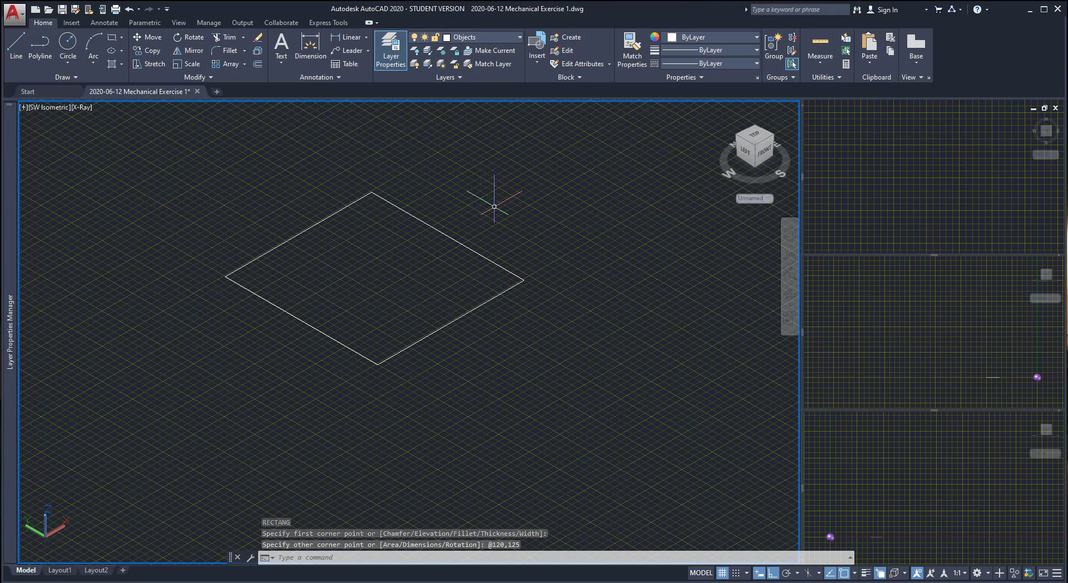
scroll(429, 287, up, 3)
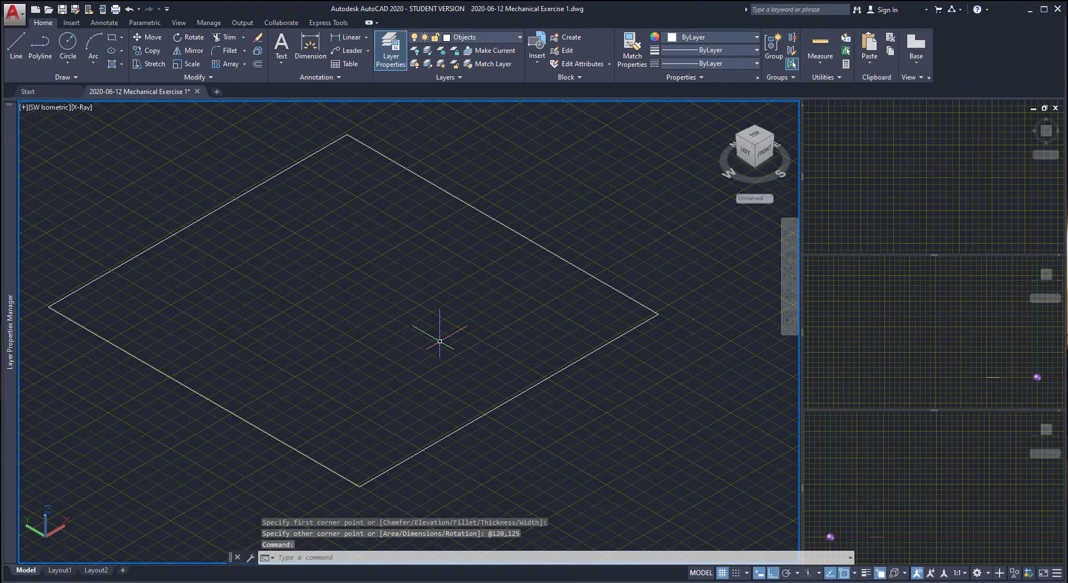
Step: Draw a 15-unit line starting 12.5 from the rectangle's near corner
text(l)
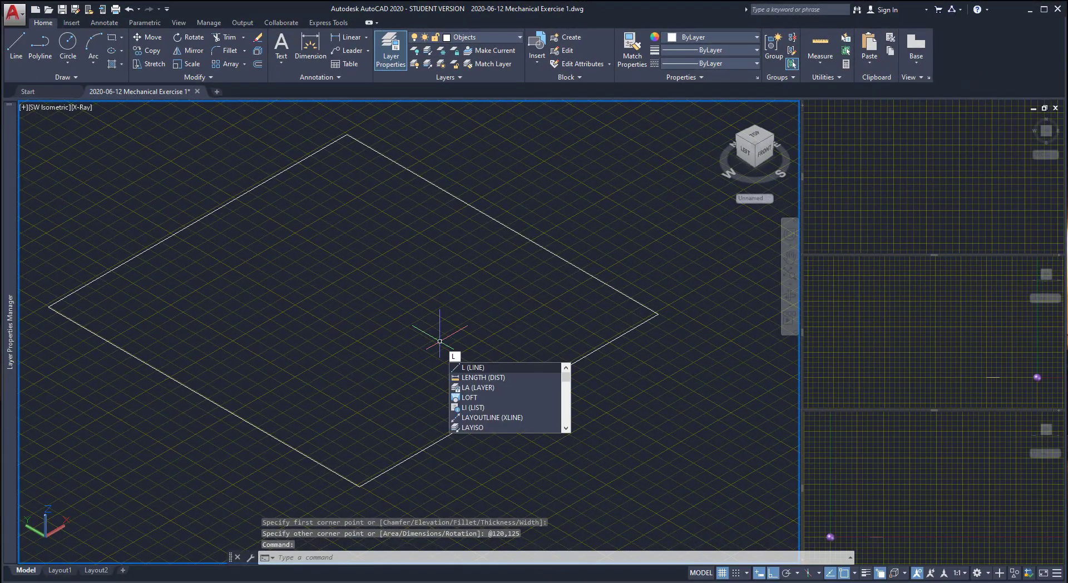
key(Return)
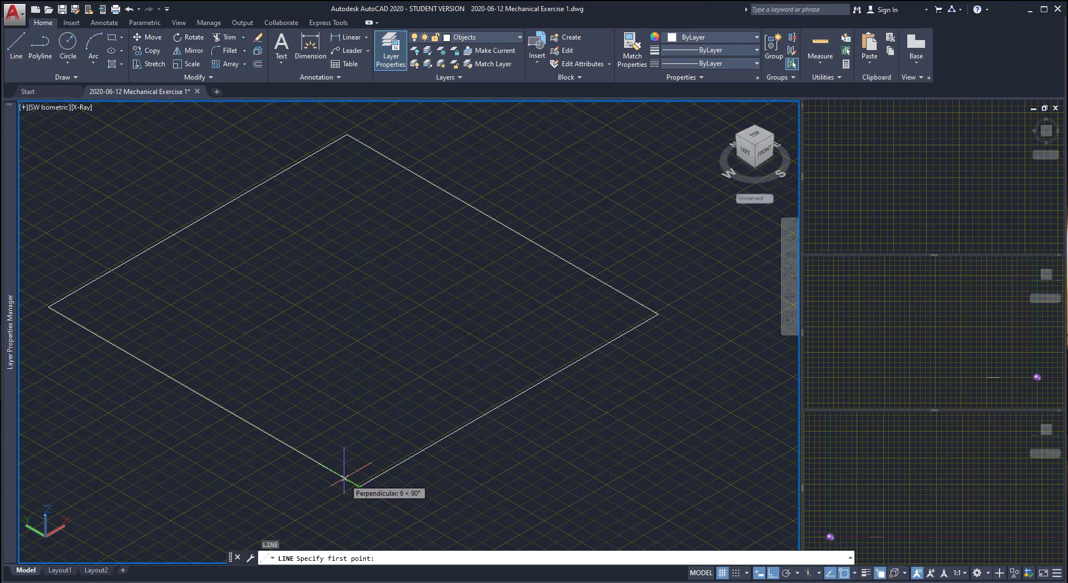
text(12.5)
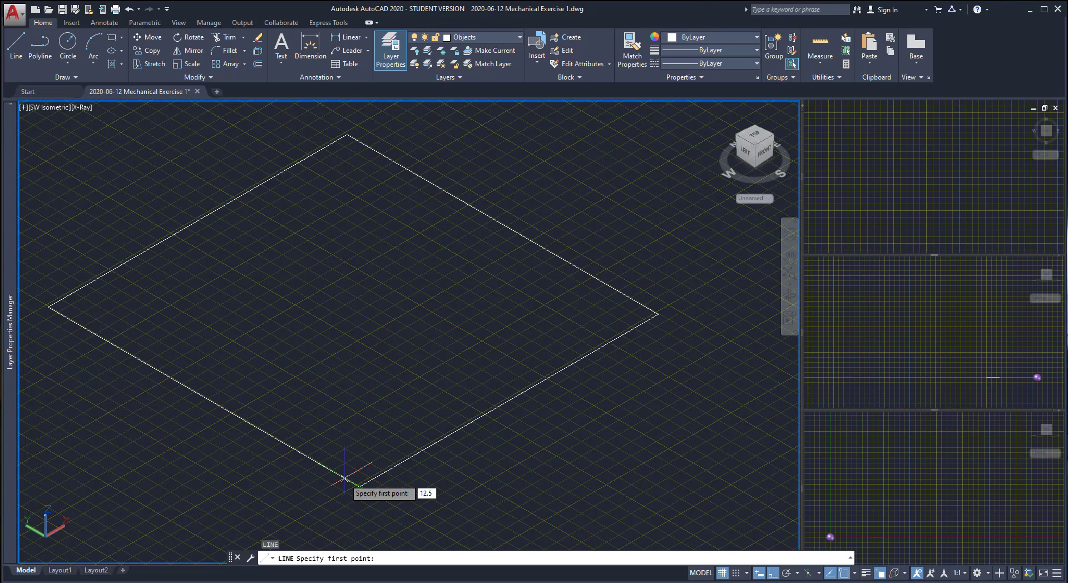
key(Return)
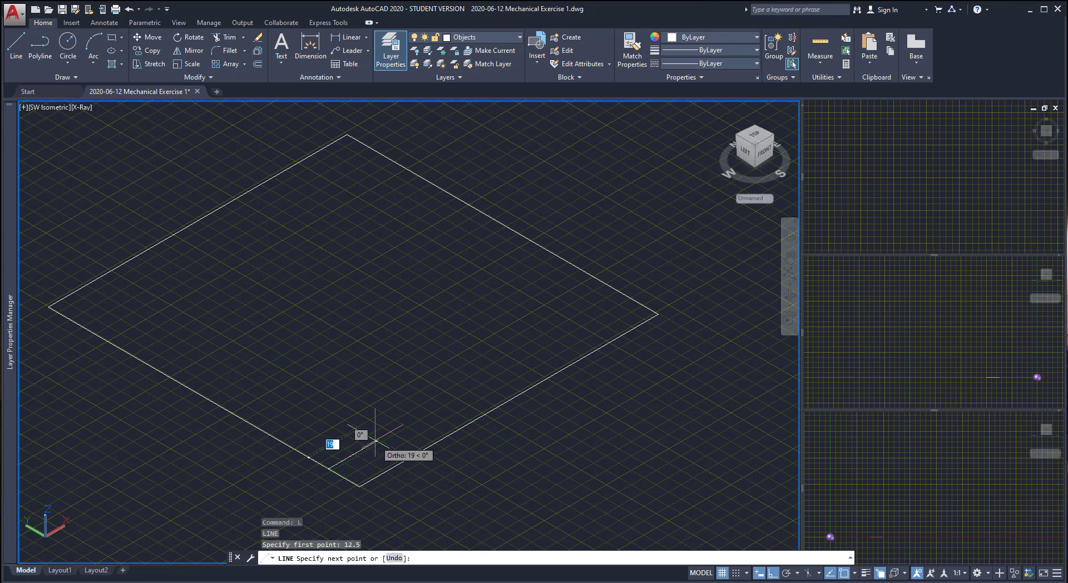
text(15)
key(Return)
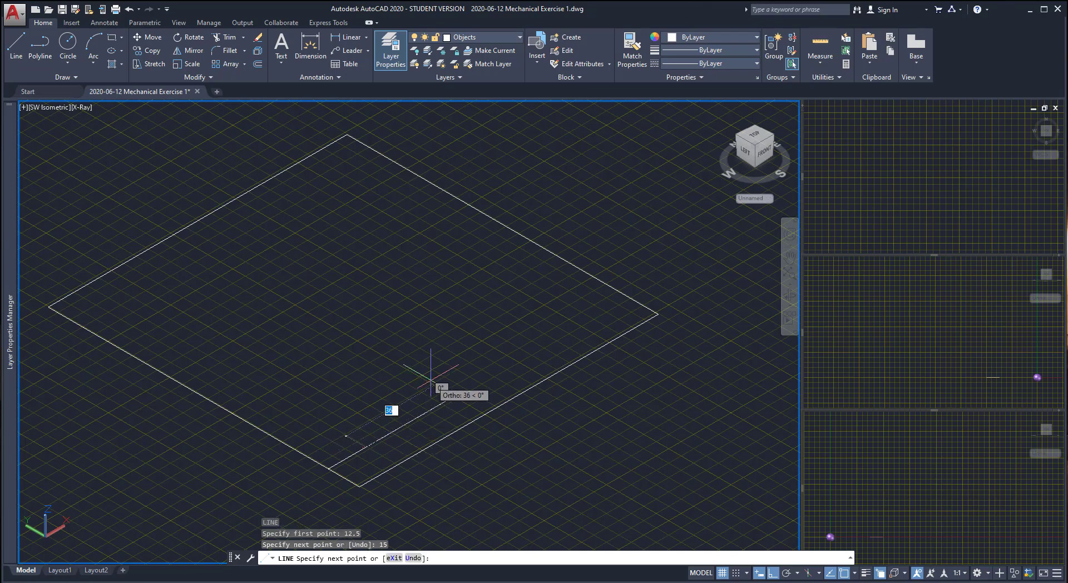
key(Escape)
Step: Cancel an accidental rectangle command and start the CIRCLE command
text(rec)
key(Return)
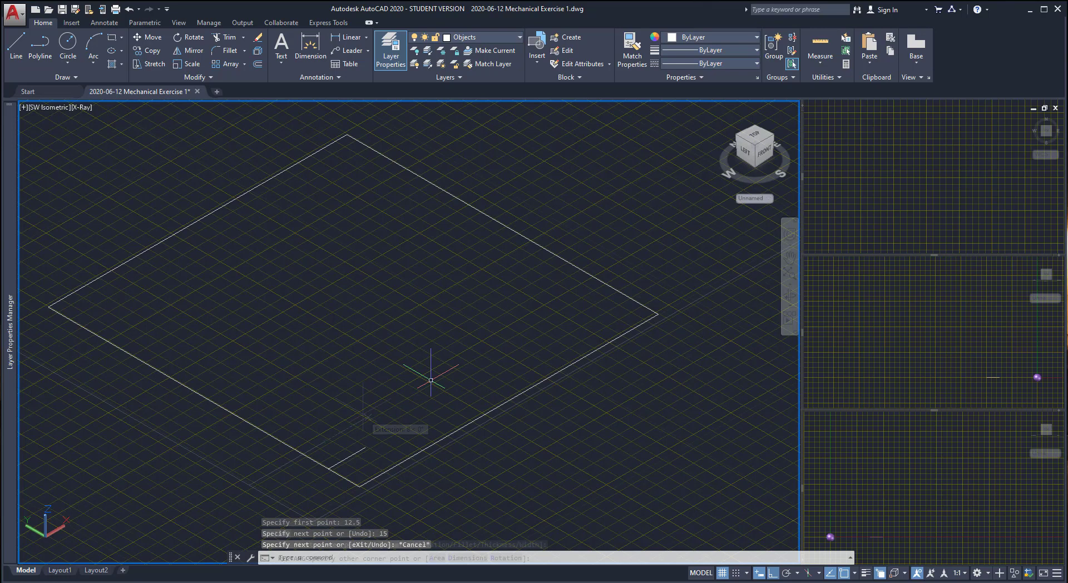
click(390, 401)
scroll(389, 411, up, 2)
key(Escape)
key(Escape)
text(c)
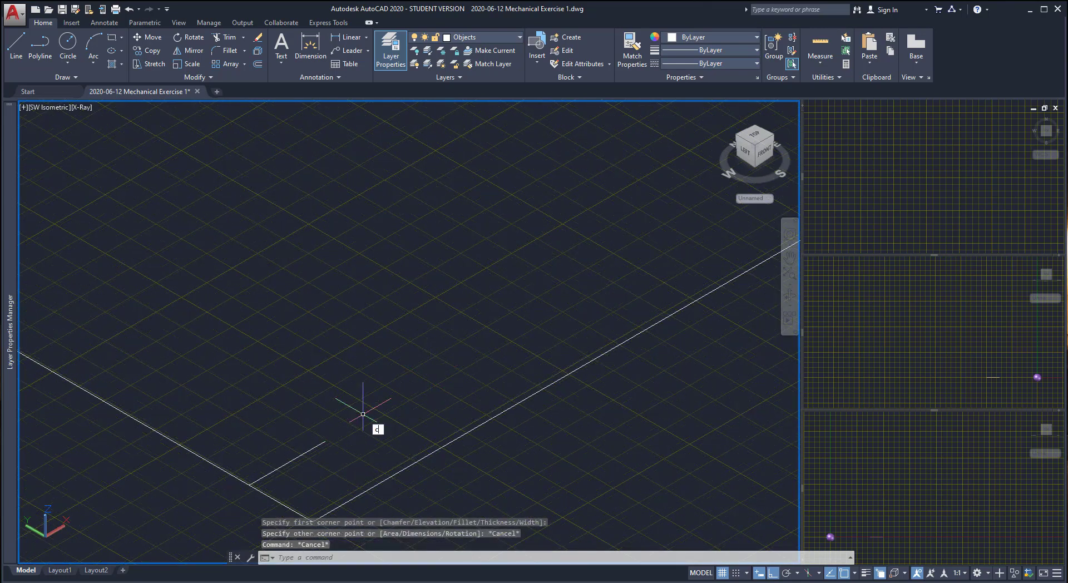
key(Return)
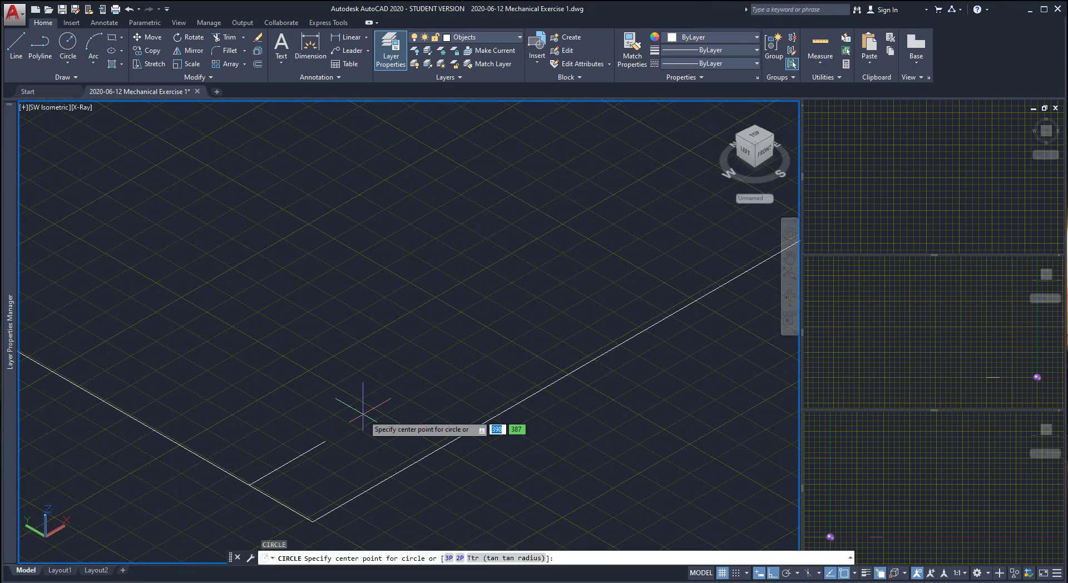
Step: Draw concentric circles of radius 4.5 and 7.5 at the construction line's end
click(325, 439)
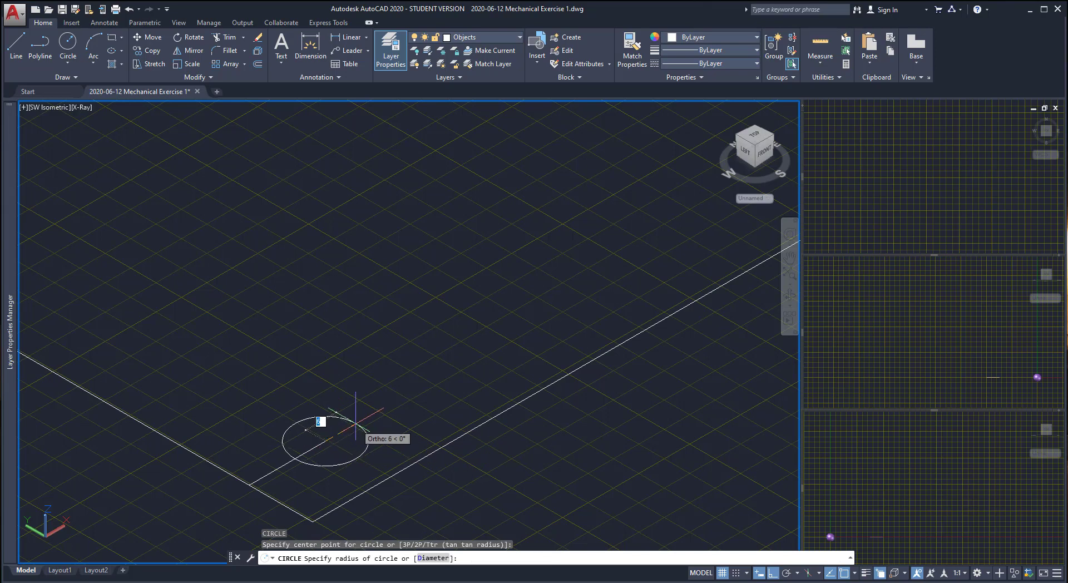
text(4.5)
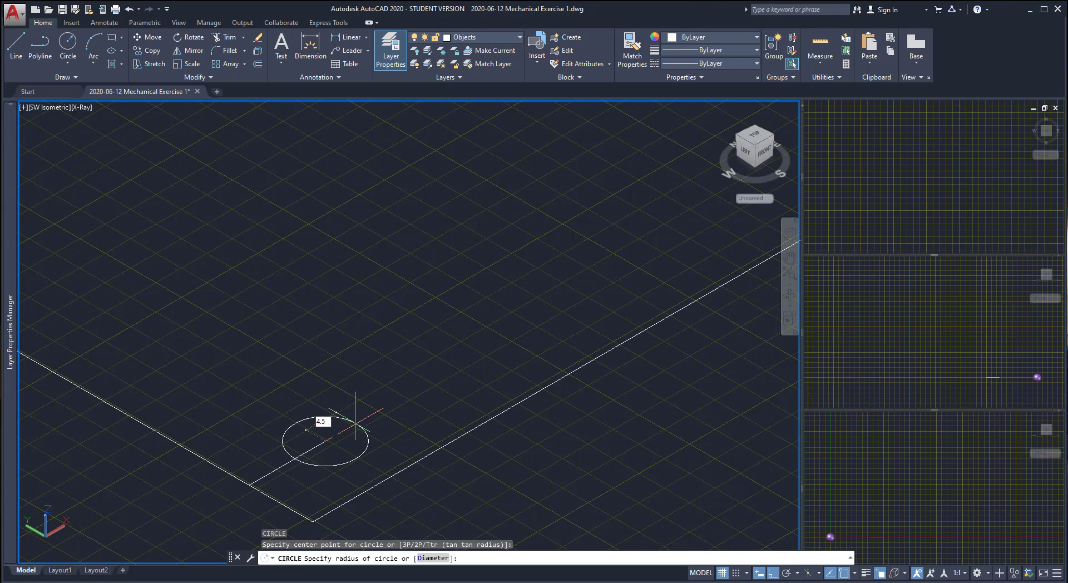
key(Return)
text(c)
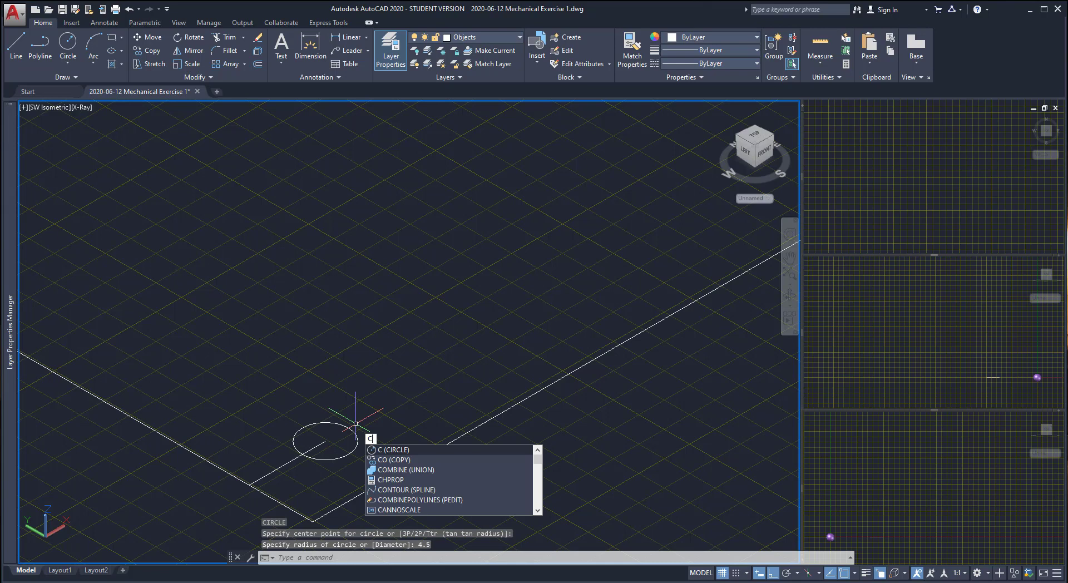
key(Return)
click(326, 441)
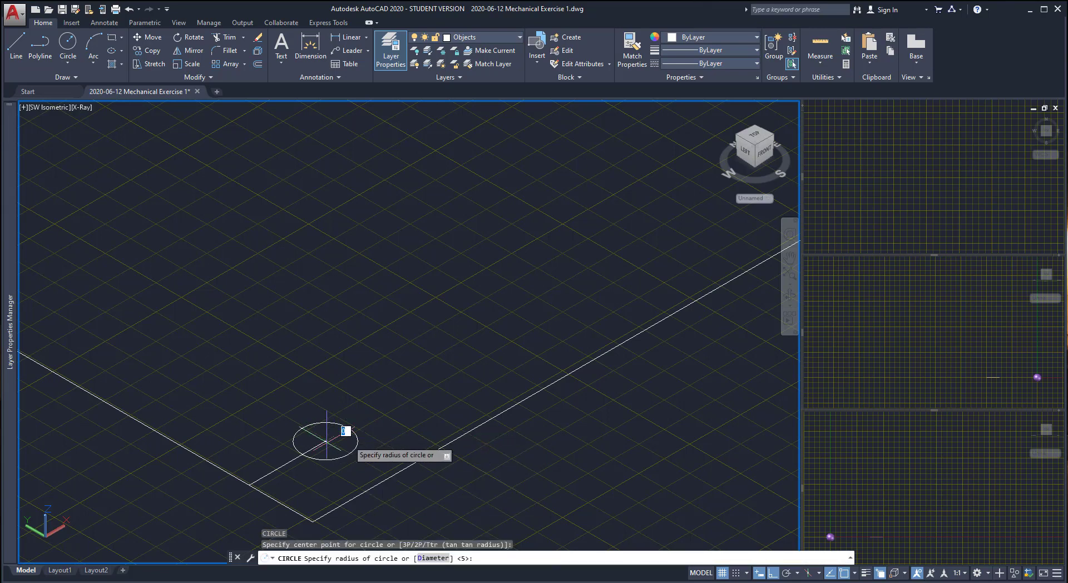
text(7.5)
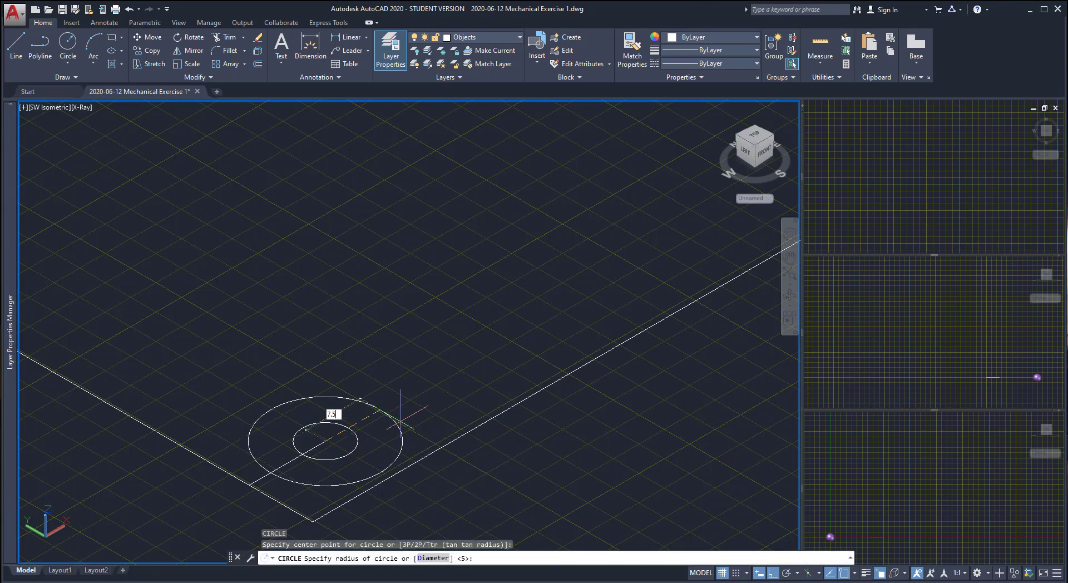
key(Return)
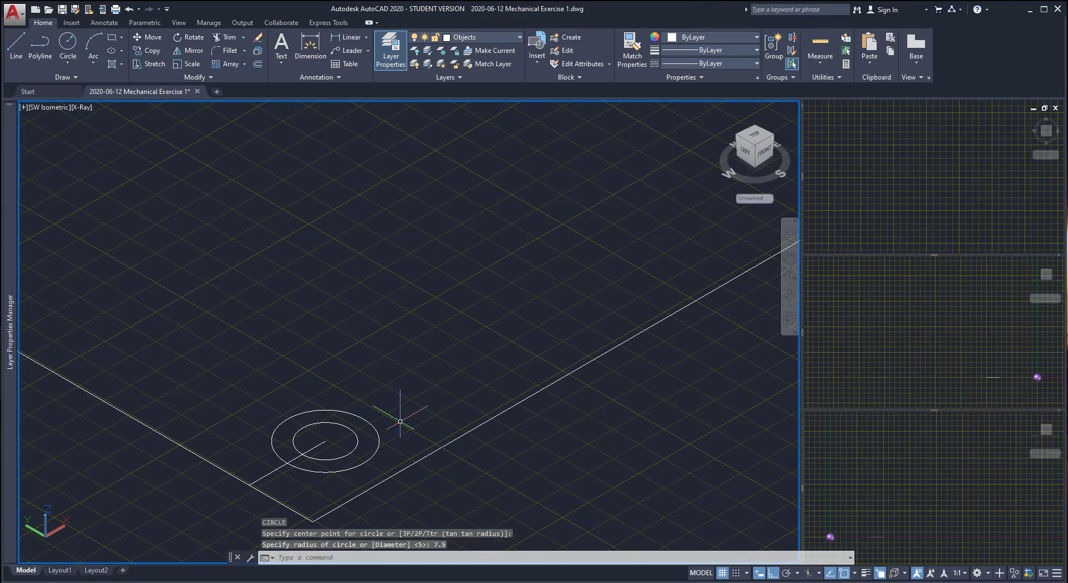
Step: Draw a radius-4 circle 35 units further along the edge
text(c)
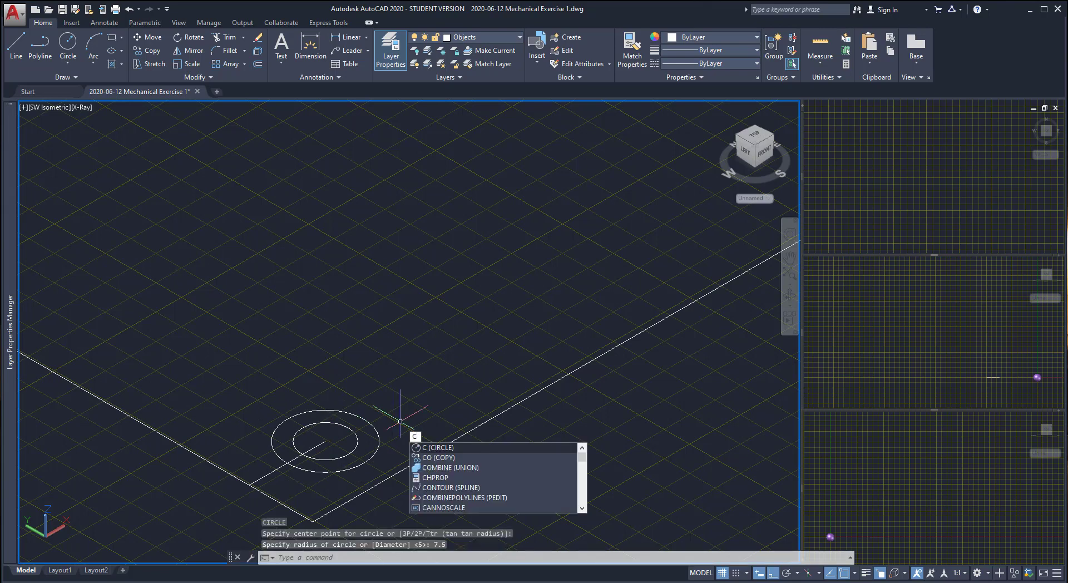
key(Return)
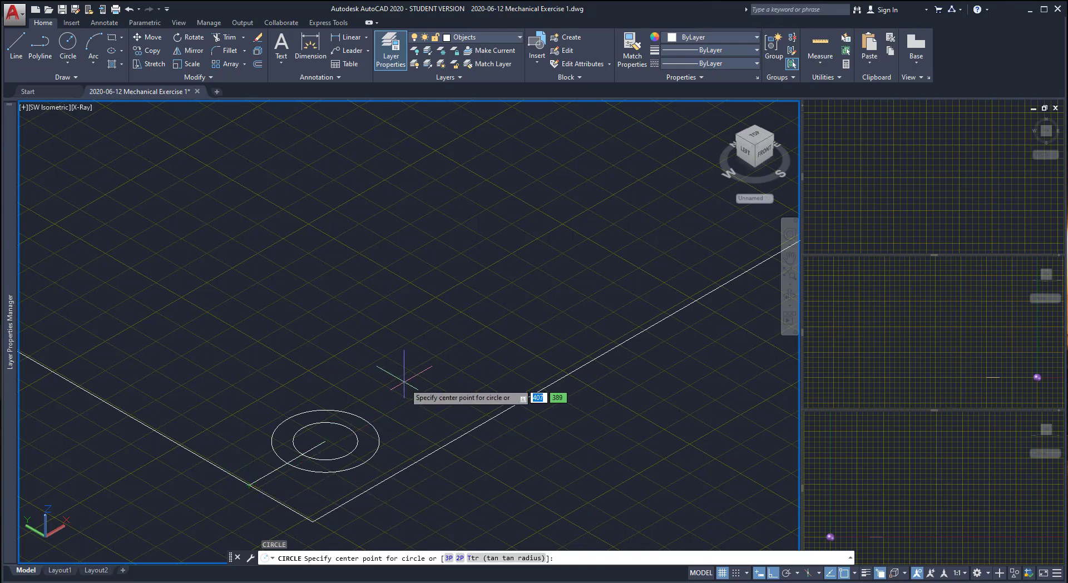
text(35)
key(Return)
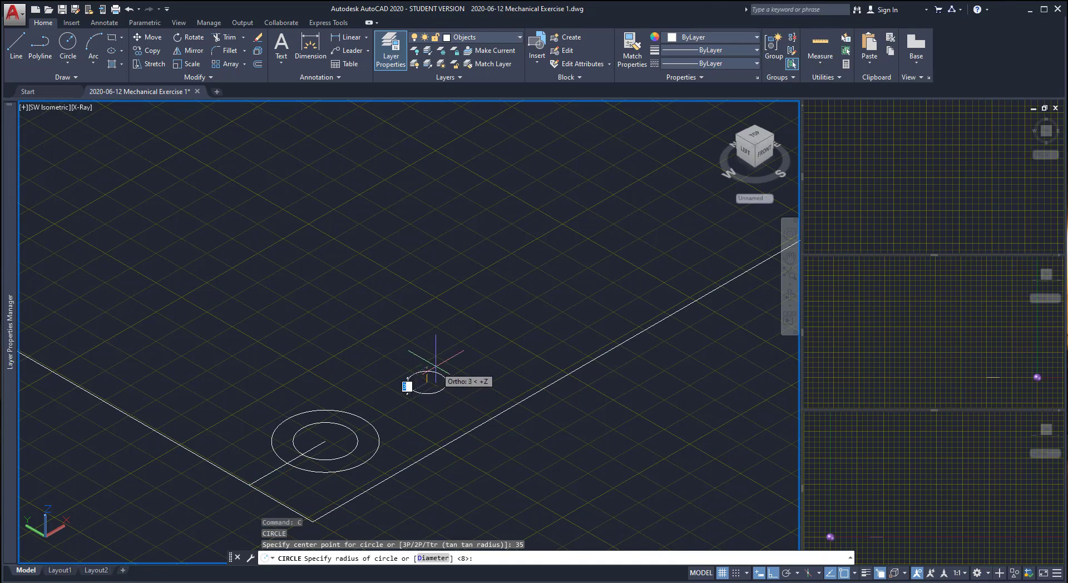
text(4)
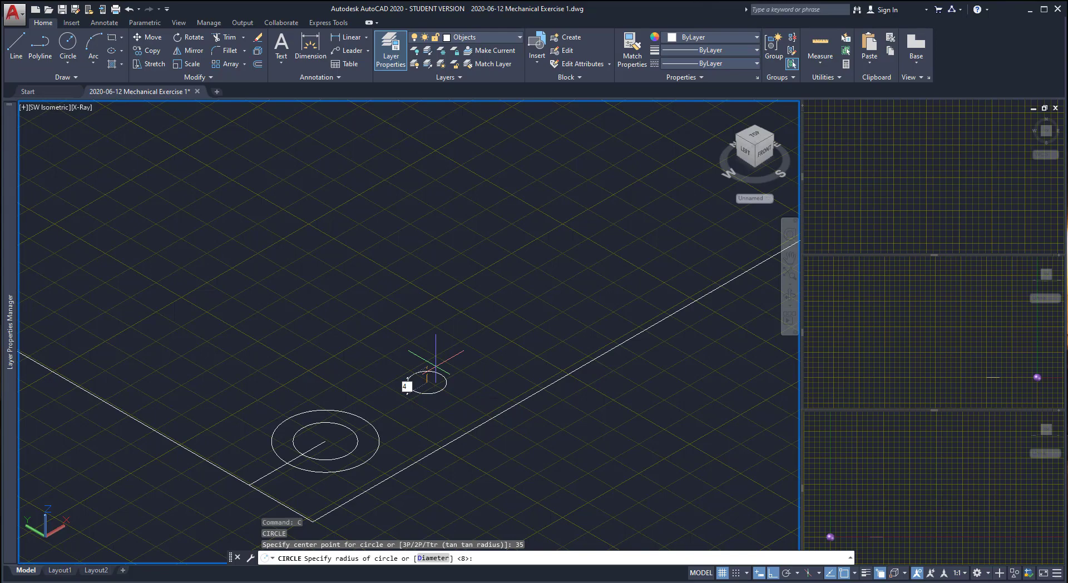
key(Return)
scroll(428, 376, down, 4)
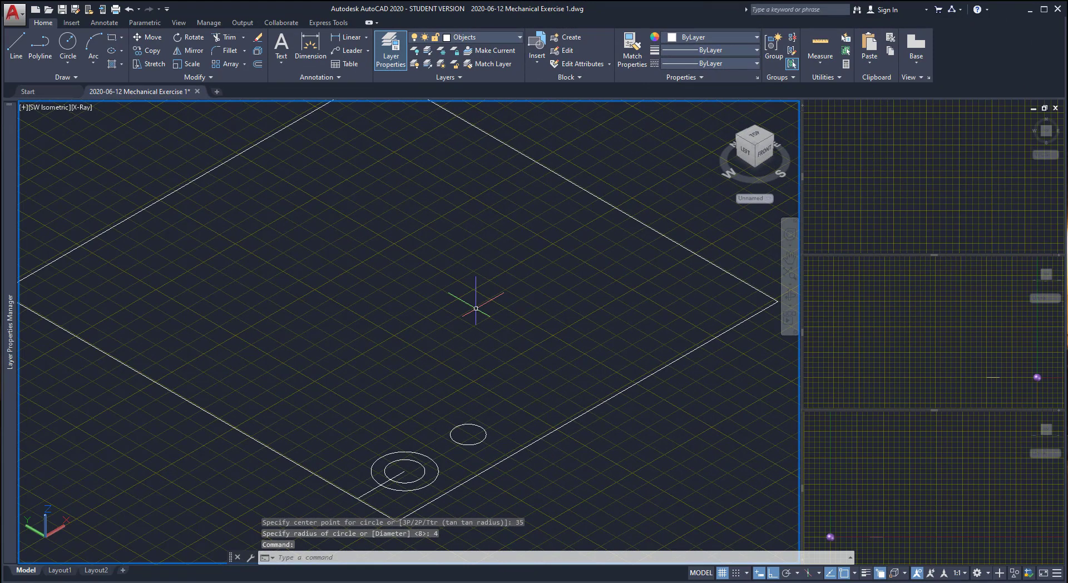
Step: Mirror the concentric pair and radius-4 circle toward the rectangle's right corner, keeping the originals
text(MI)
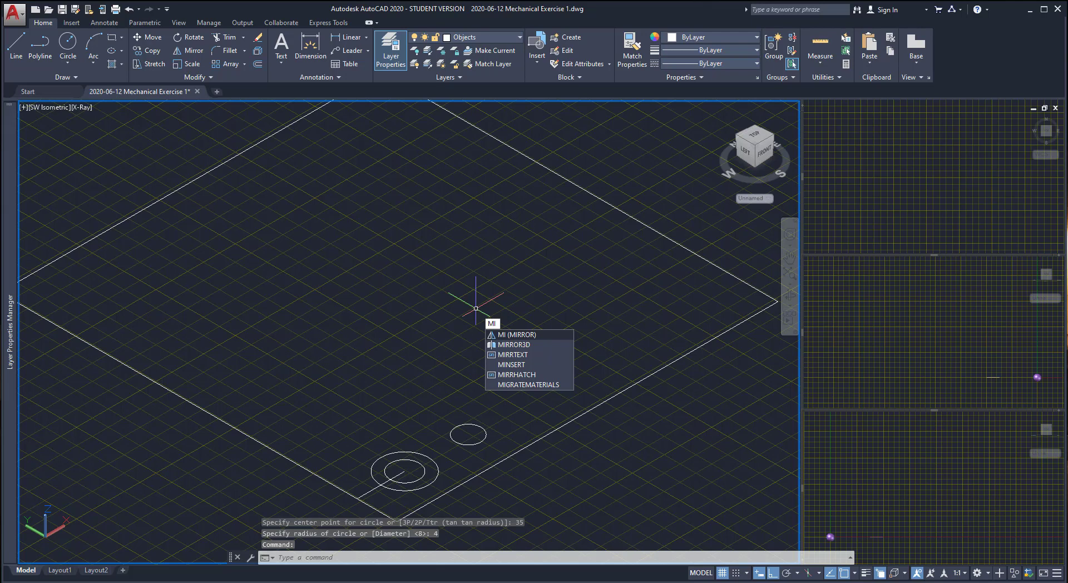
key(Return)
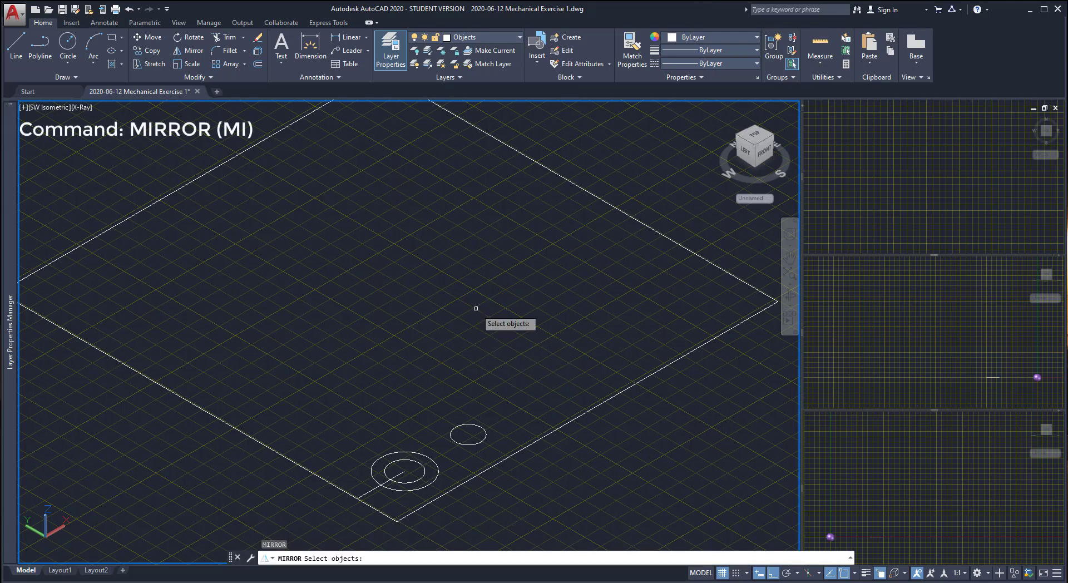
click(444, 464)
click(406, 445)
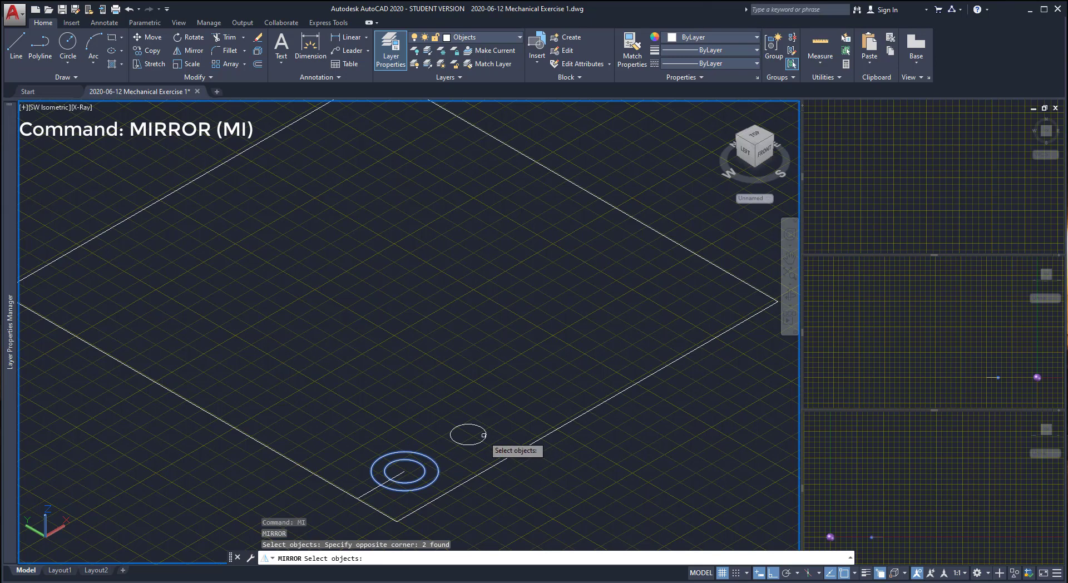
click(486, 439)
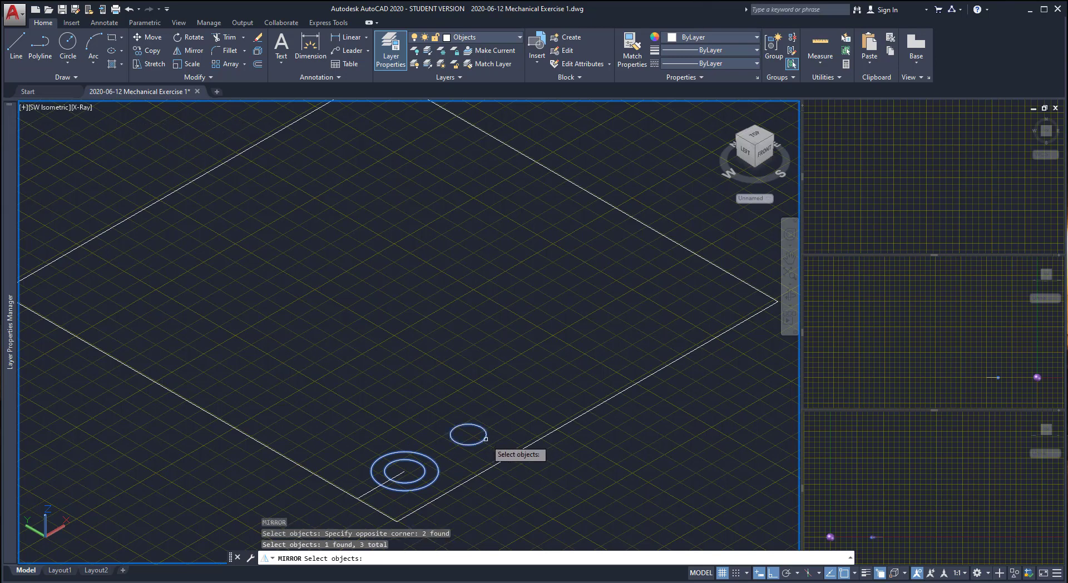
key(Return)
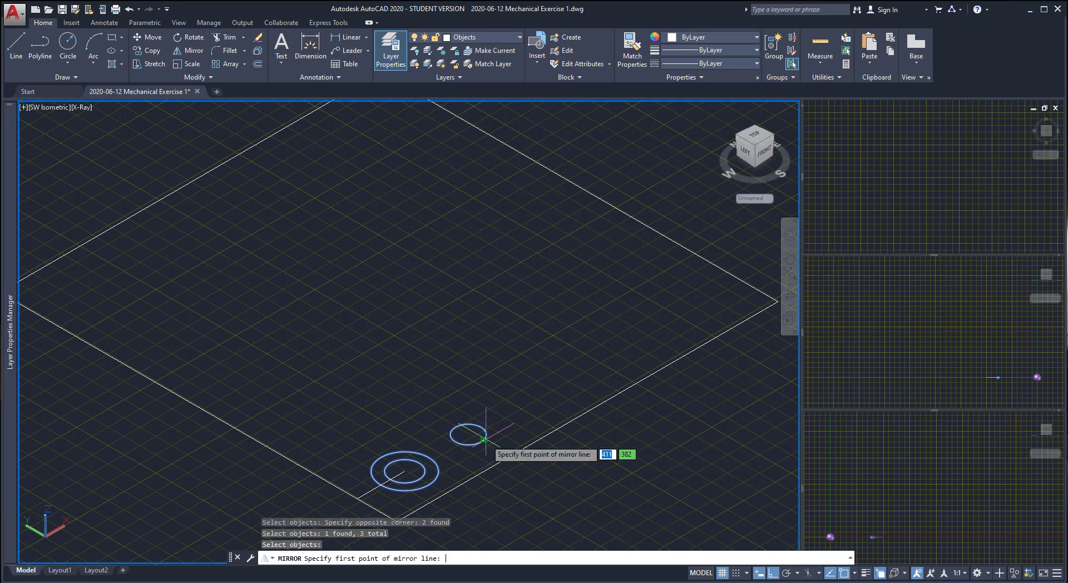
click(587, 412)
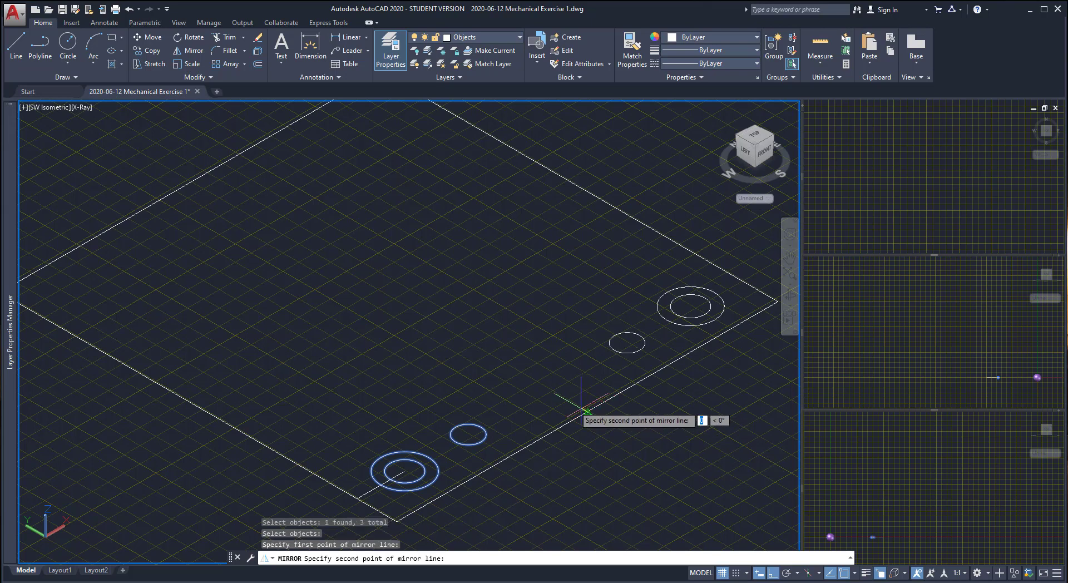
click(522, 370)
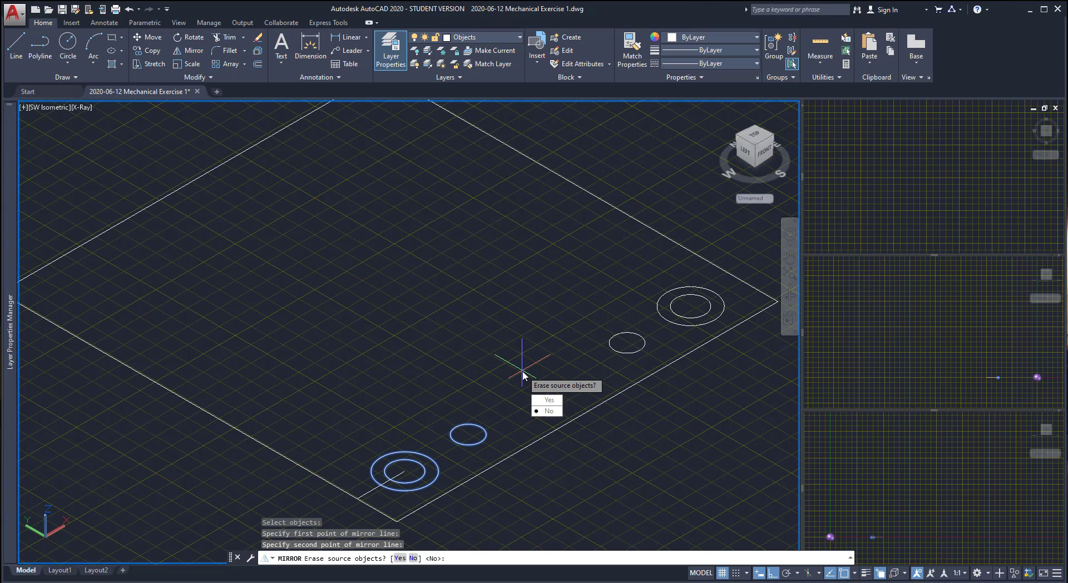
key(Return)
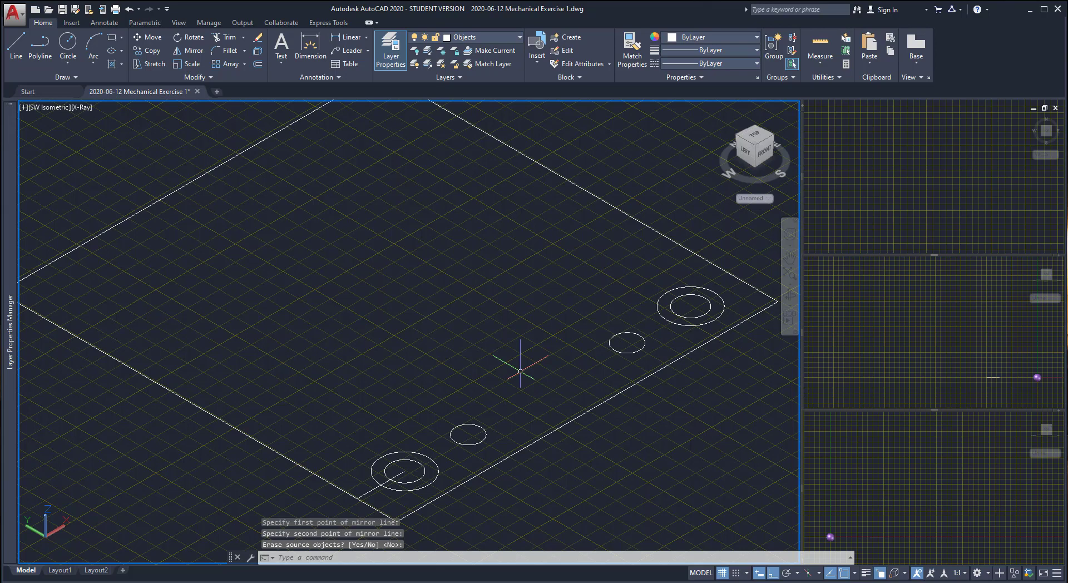
Step: Mirror the outline's circles across the plate's middle from the edge midpoint, keeping the originals
key(Return)
click(669, 328)
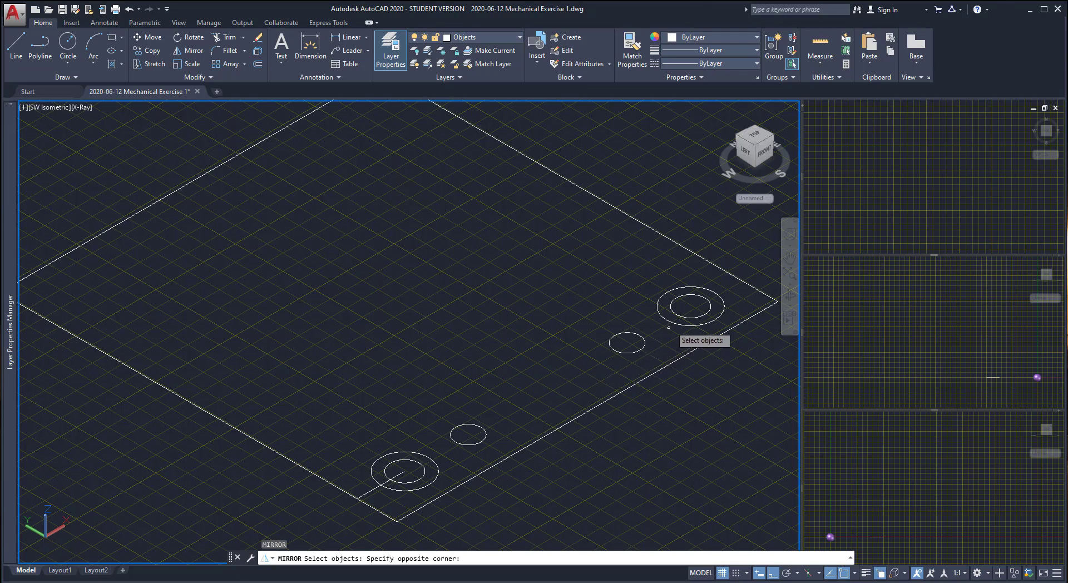
click(648, 298)
click(673, 298)
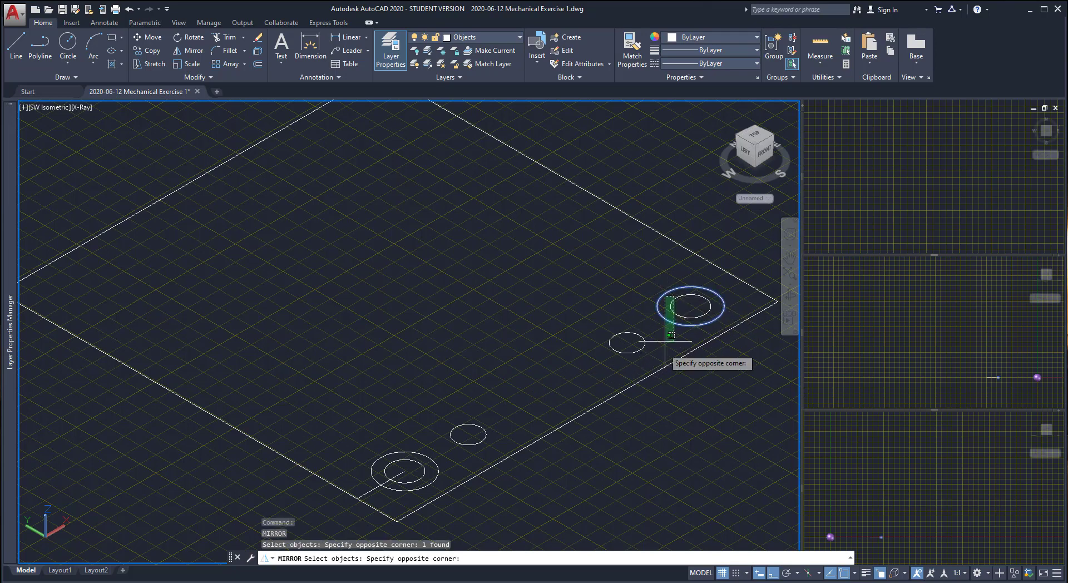
click(643, 361)
click(497, 442)
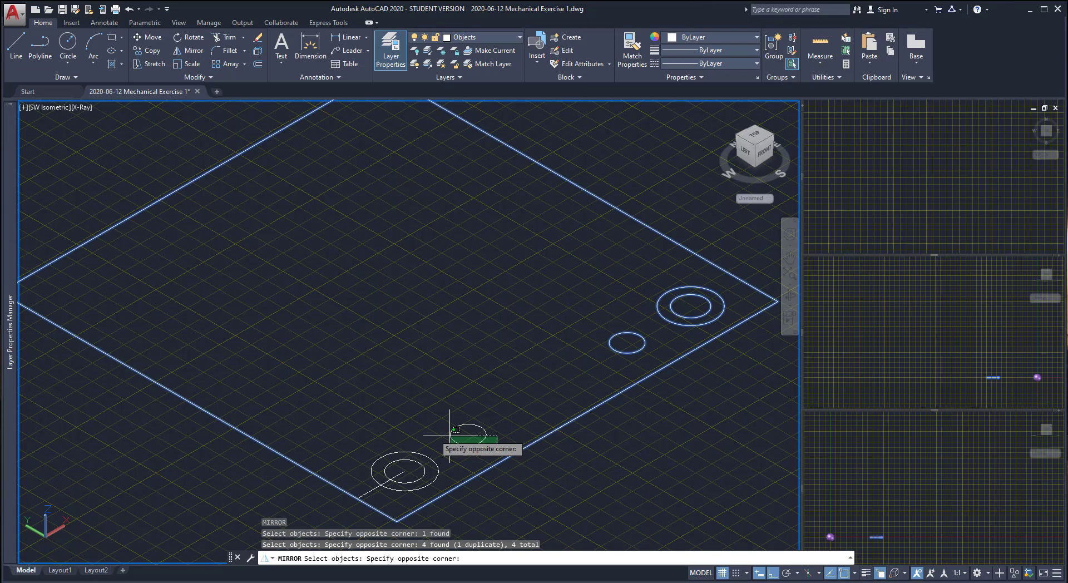
click(389, 439)
click(420, 459)
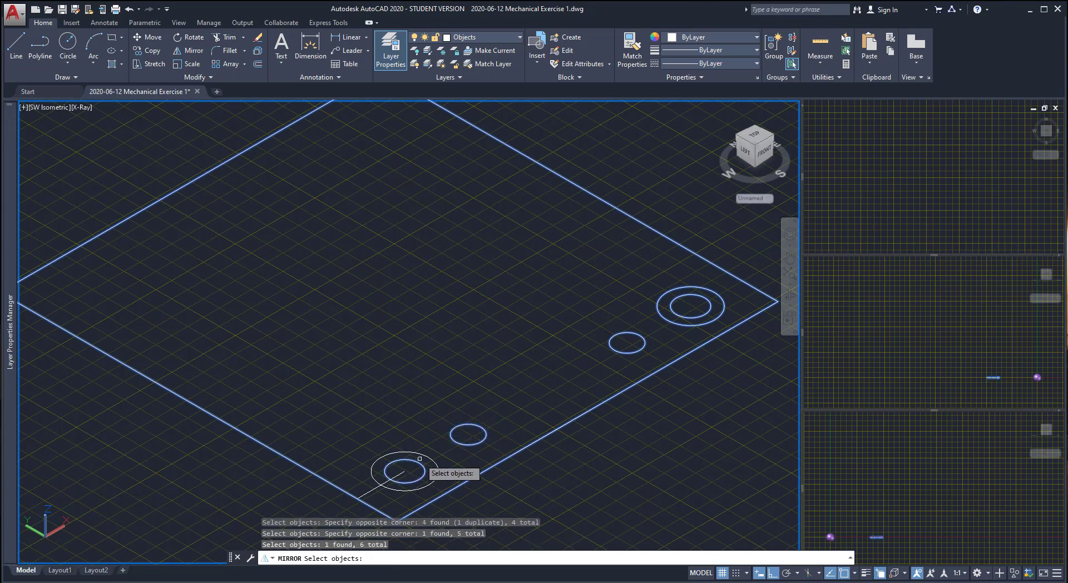
click(419, 459)
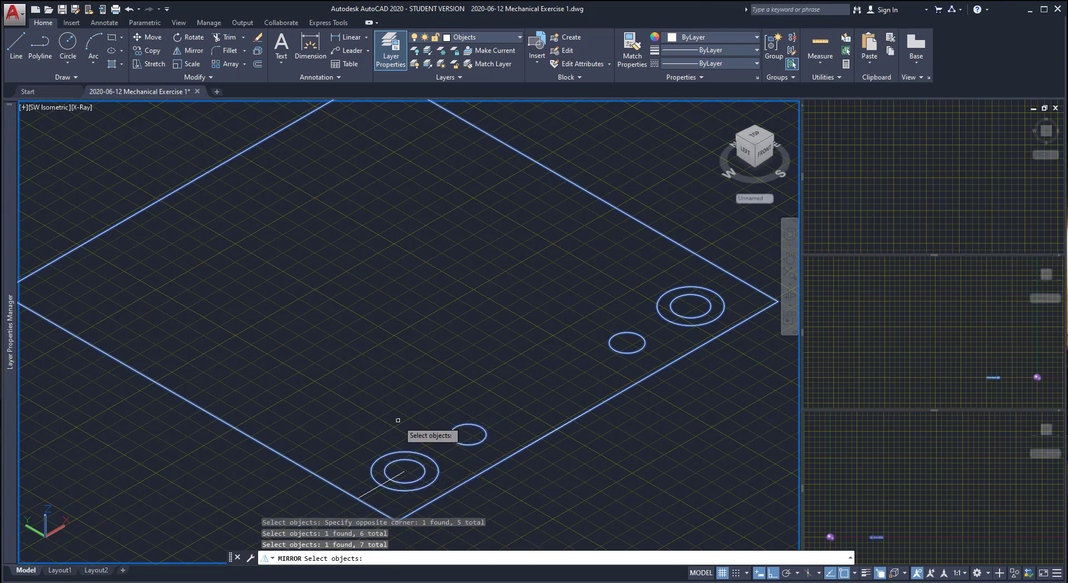
key(Return)
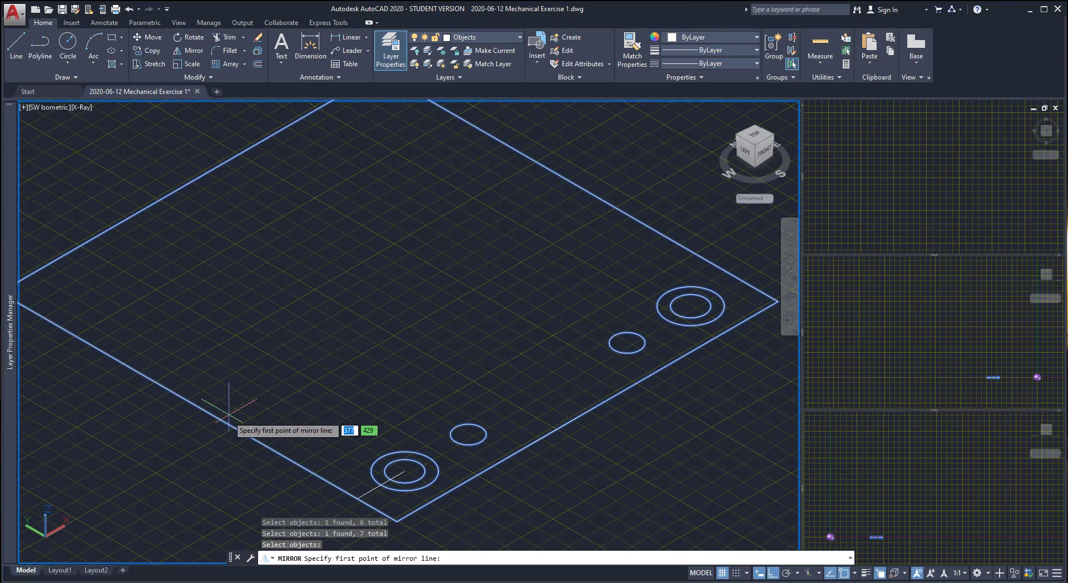
click(198, 408)
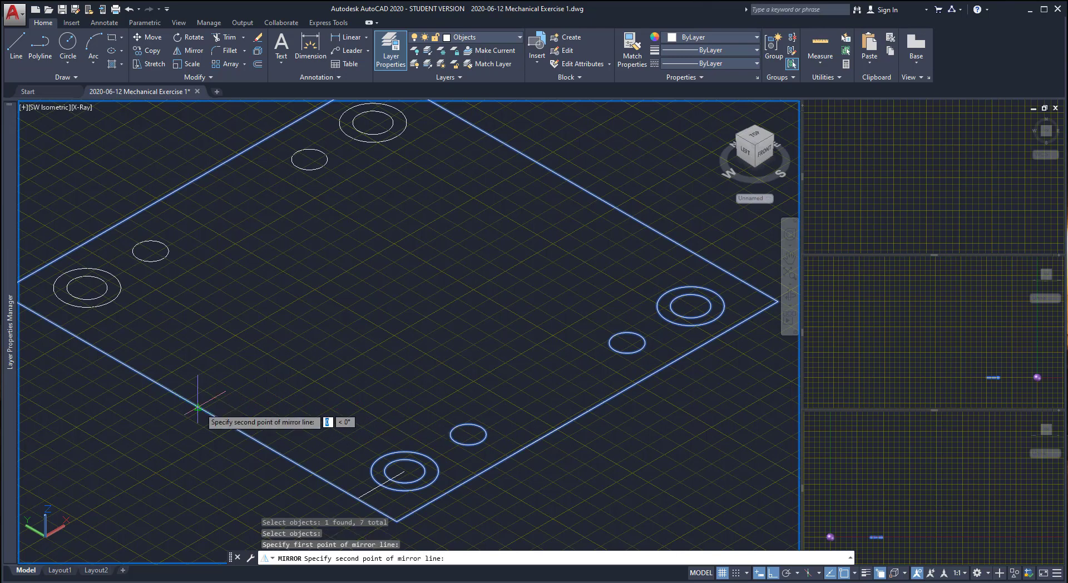
click(335, 352)
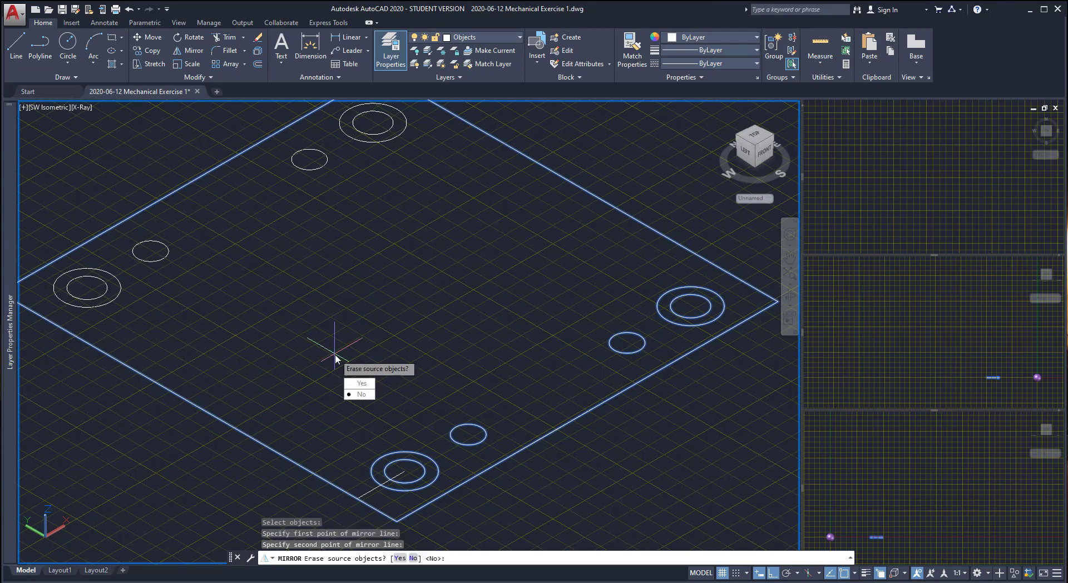
key(Return)
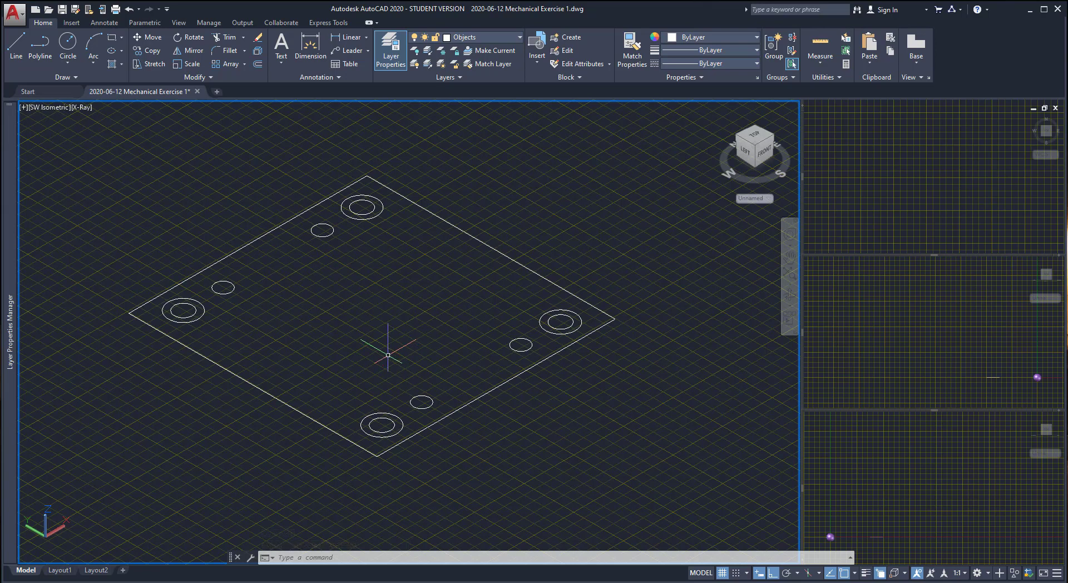
Step: Switch to the 3D Modeling workspace and save the drawing
click(981, 575)
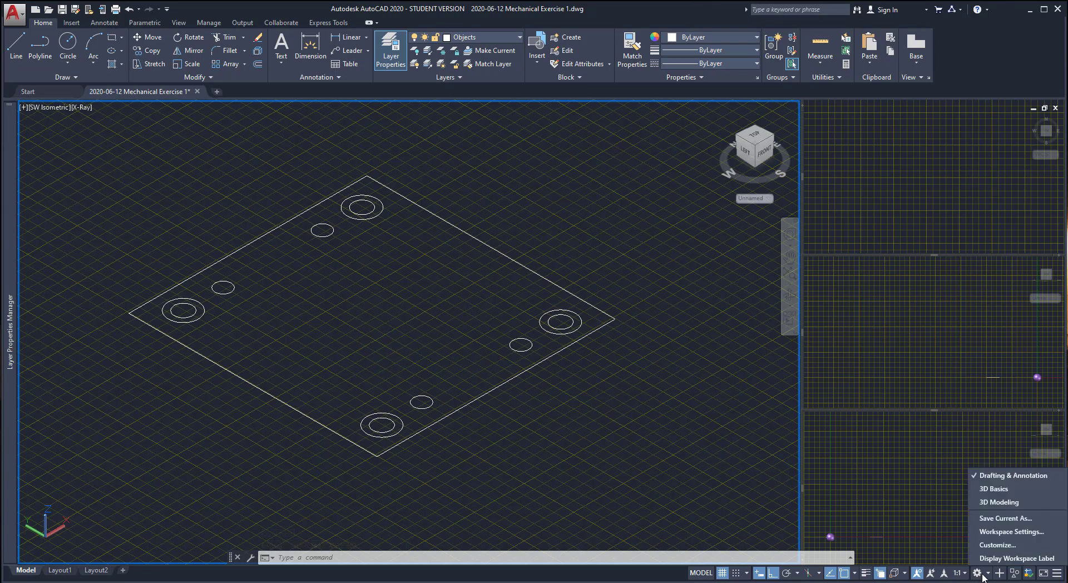
click(1022, 502)
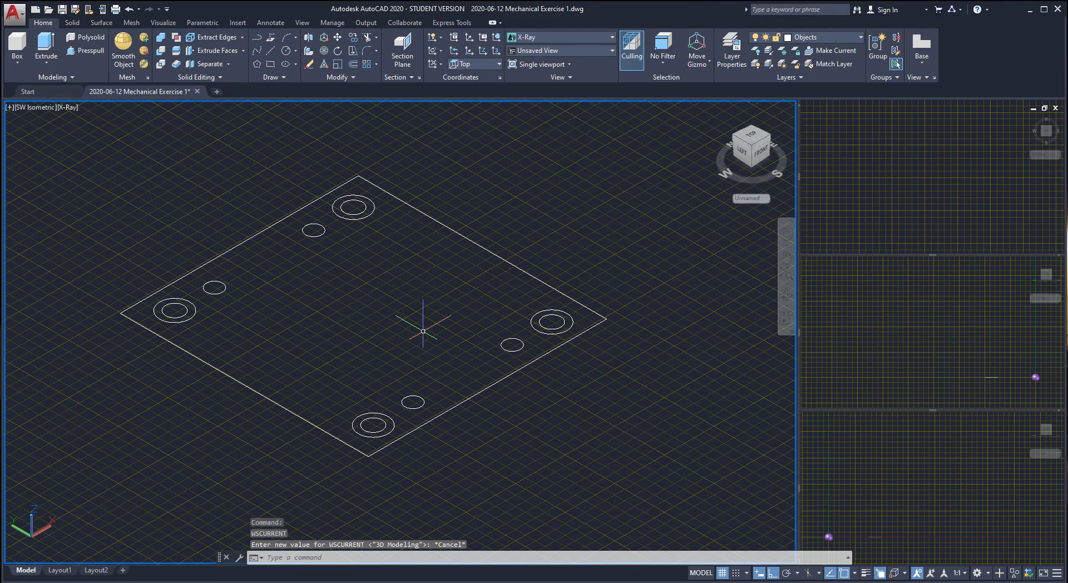
key(ctrl+s)
Step: Press-pull the plate outline 10 units into a solid slab with holes
click(126, 158)
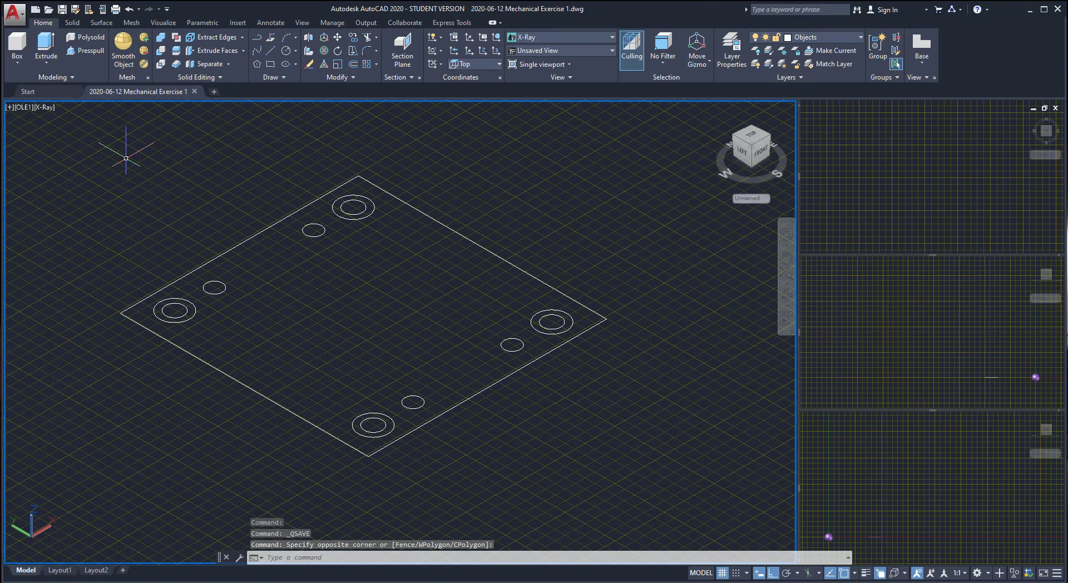
click(92, 51)
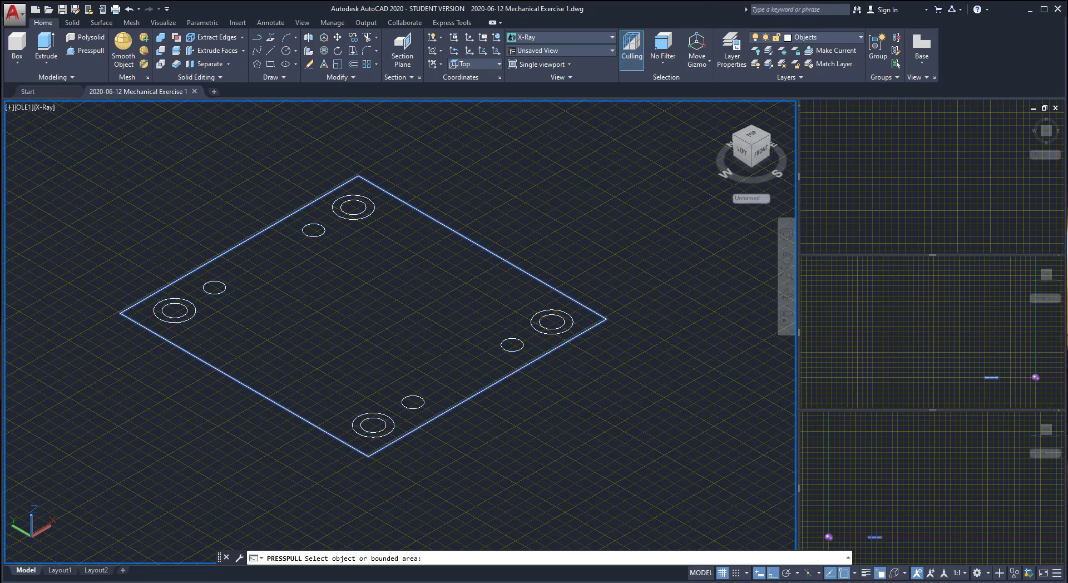
click(340, 317)
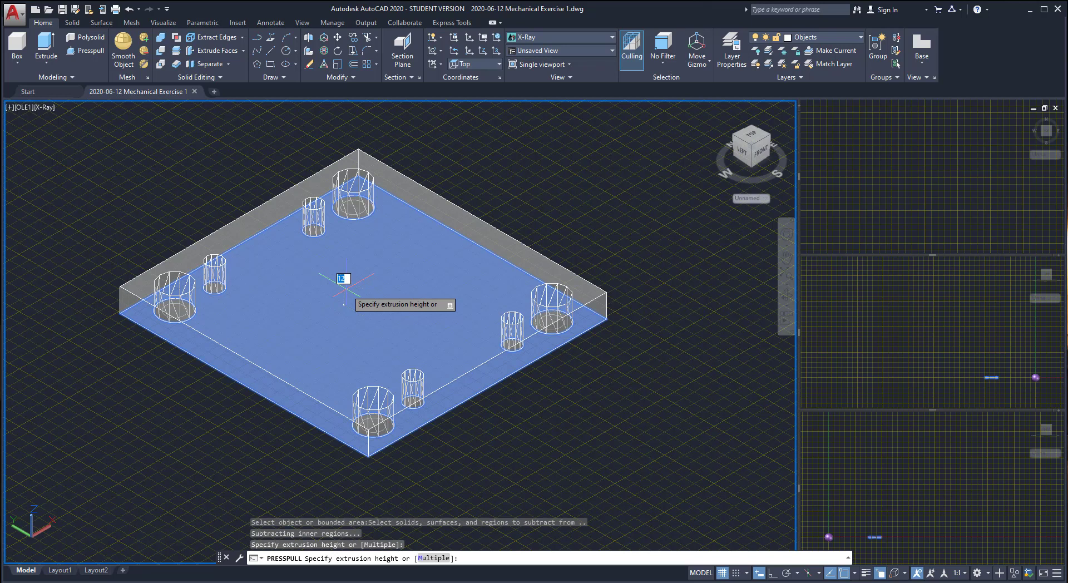
text(10)
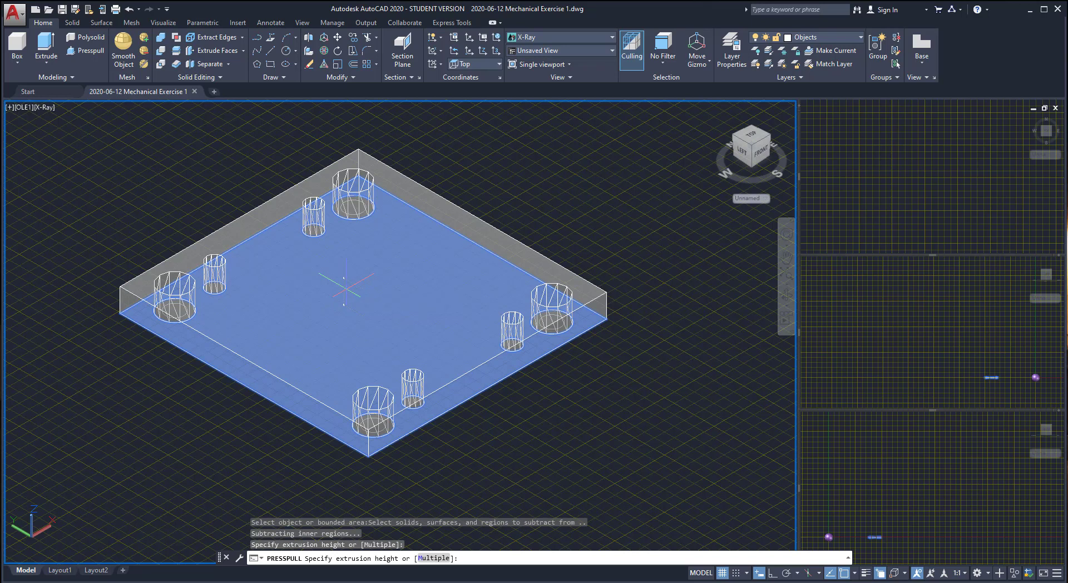
key(Return)
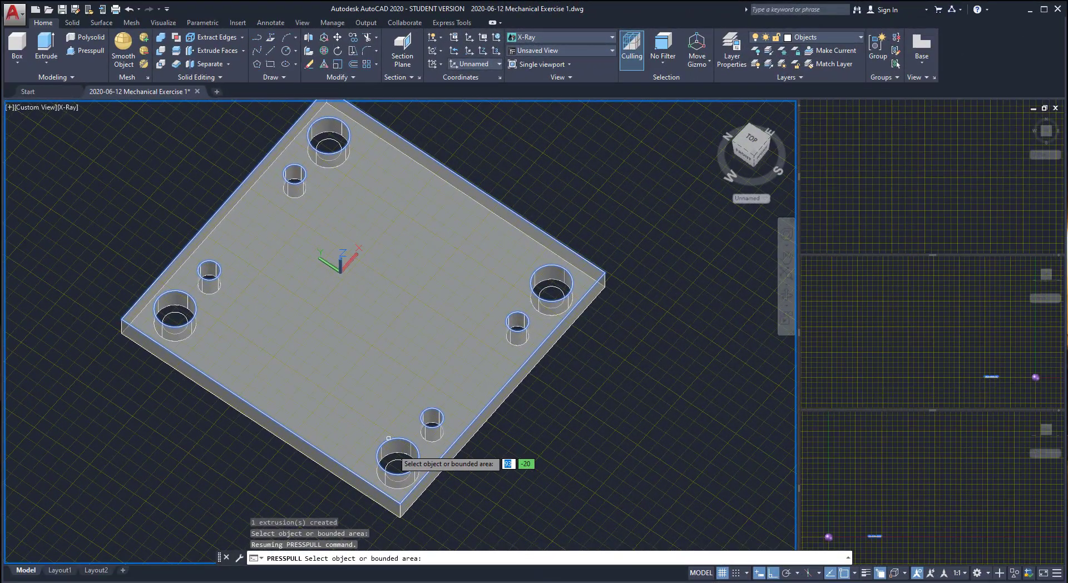
Step: Select the ring areas around all four large holes for a multiple press-pull
scroll(407, 474, up, 3)
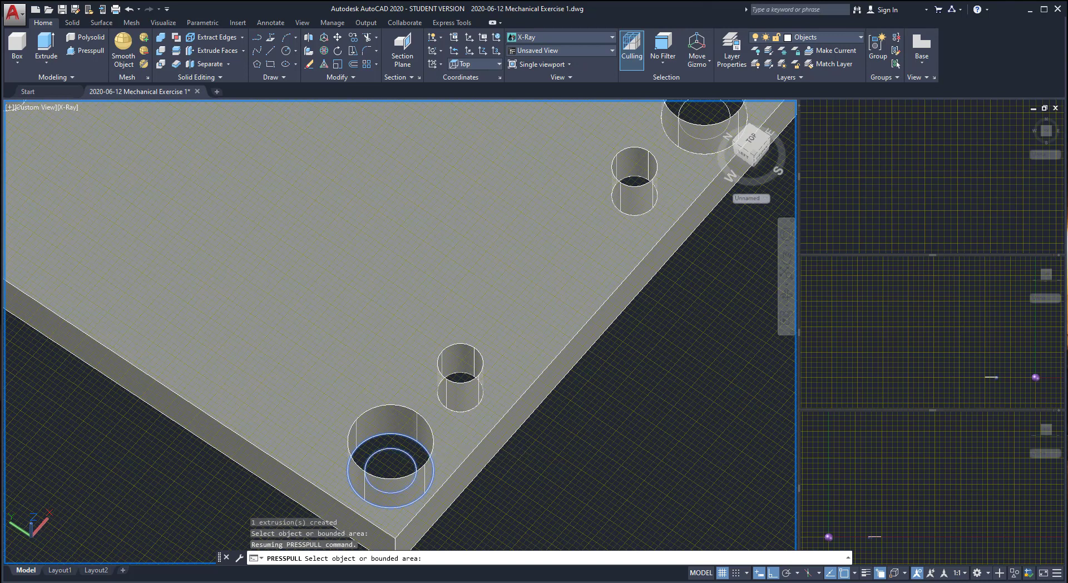
click(394, 438)
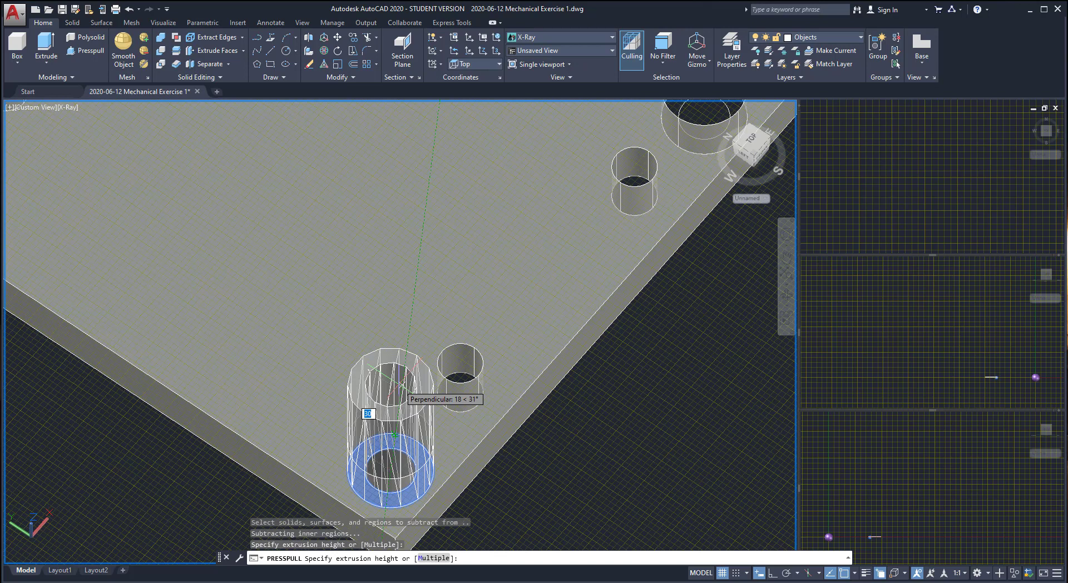
text(m)
key(Return)
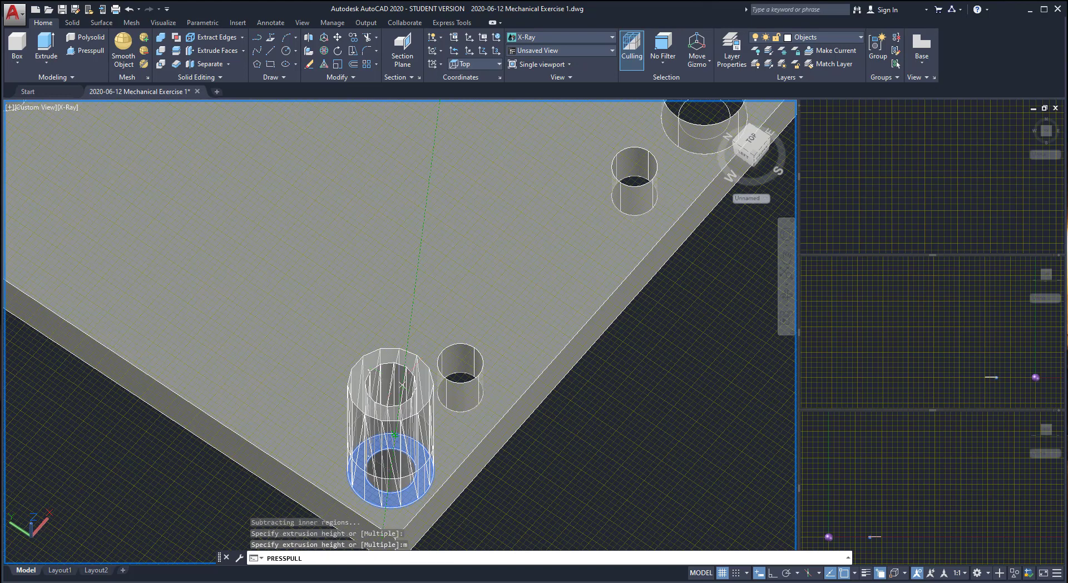
scroll(327, 378, down, 2)
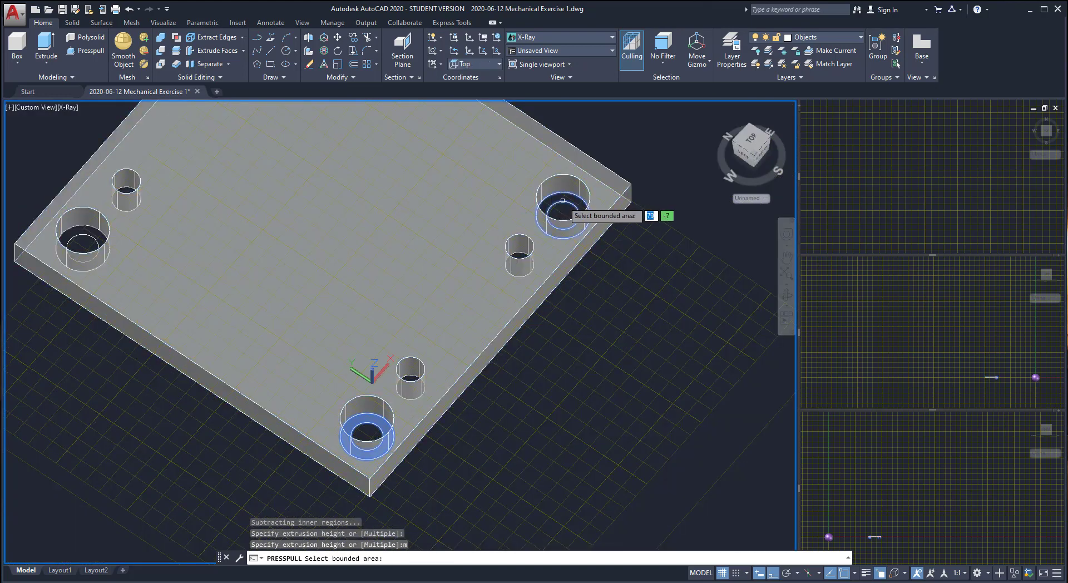
click(564, 200)
scroll(646, 267, down, 3)
scroll(429, 139, up, 5)
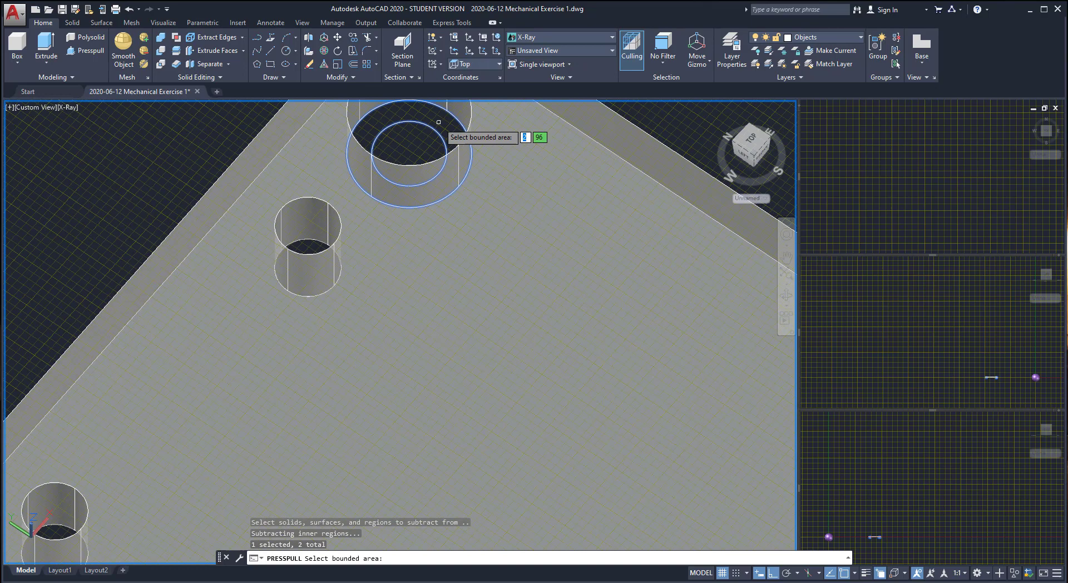
click(428, 142)
scroll(428, 141, down, 4)
scroll(249, 327, up, 3)
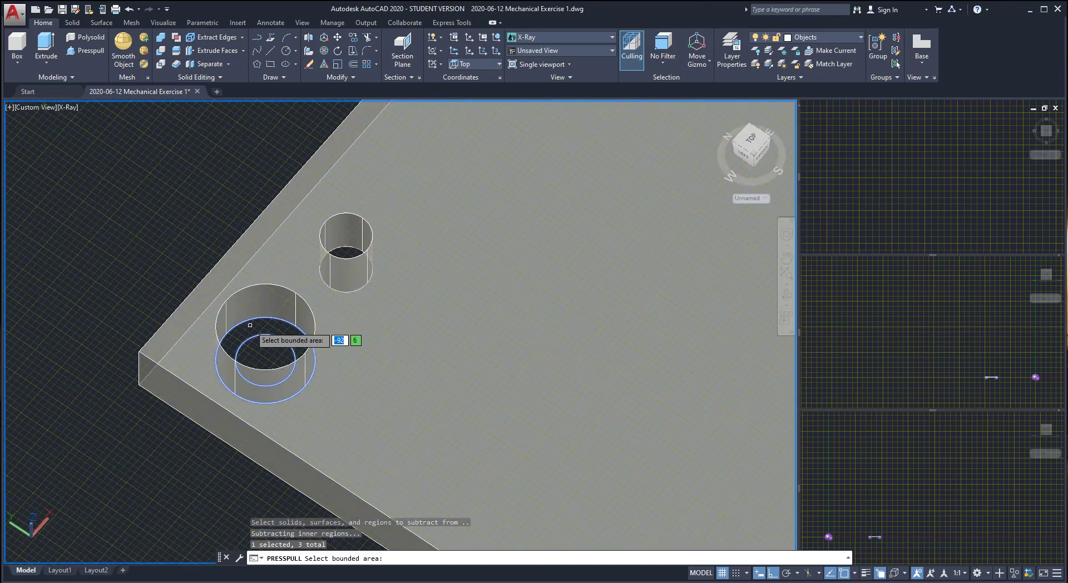
click(247, 325)
key(Return)
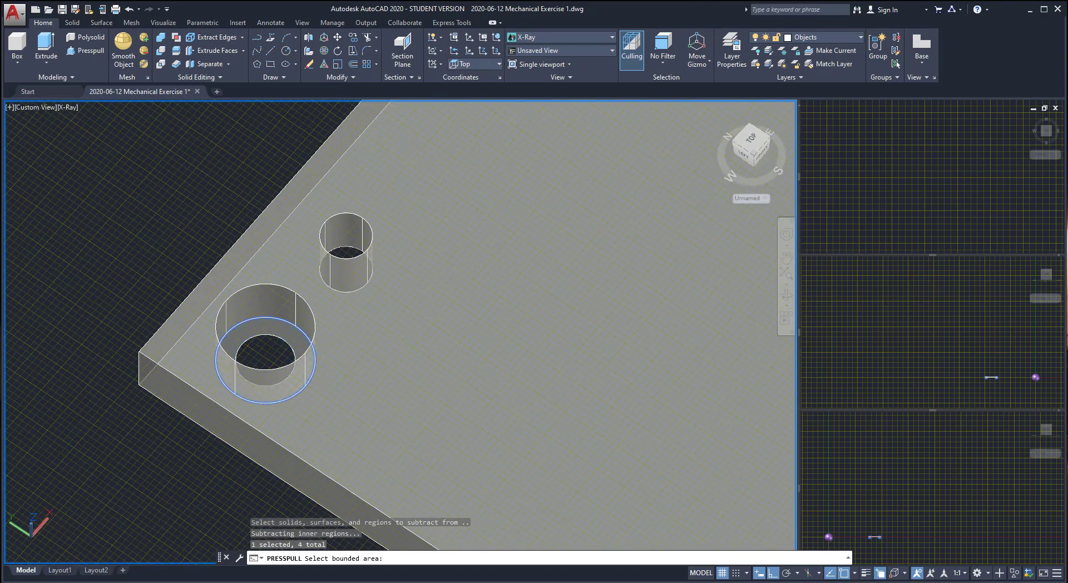
Step: Press-pull the rings 4 units to form counterbores and orbit to inspect them
scroll(245, 320, down, 5)
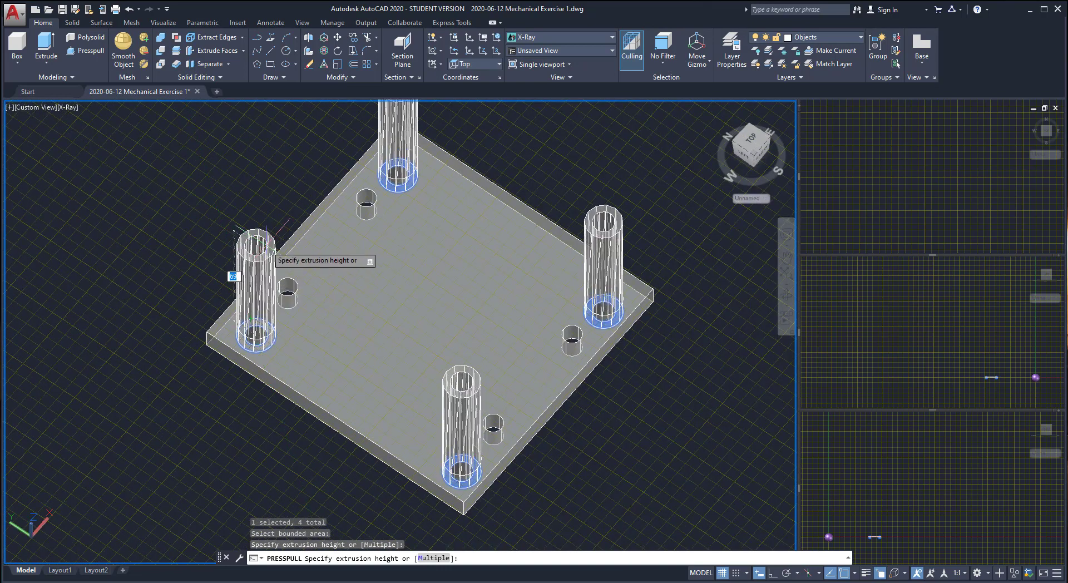
text(4)
key(Return)
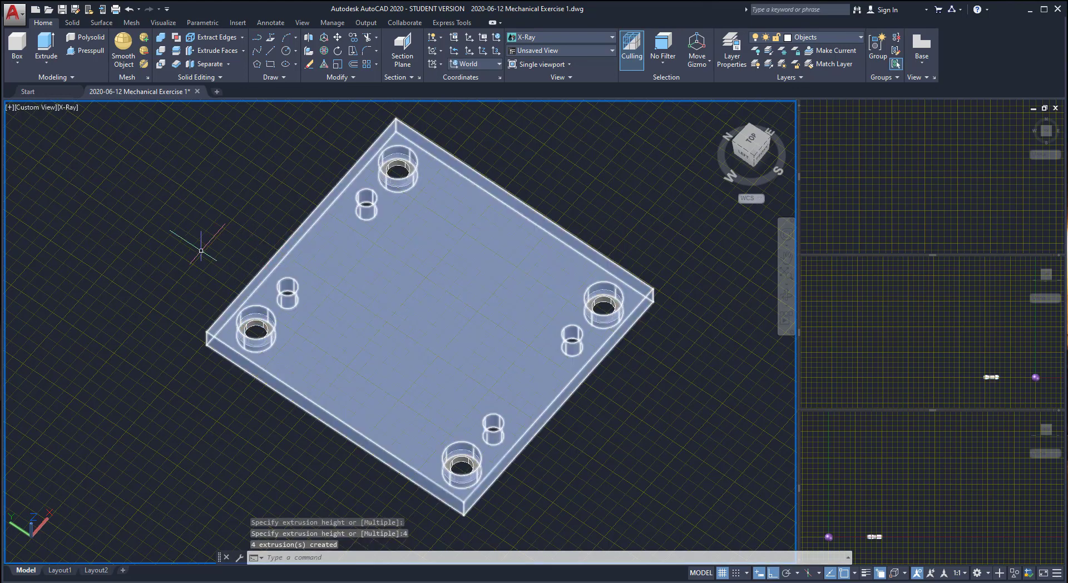
shift+middle_drag(200, 251, 274, 346)
scroll(274, 346, up, 5)
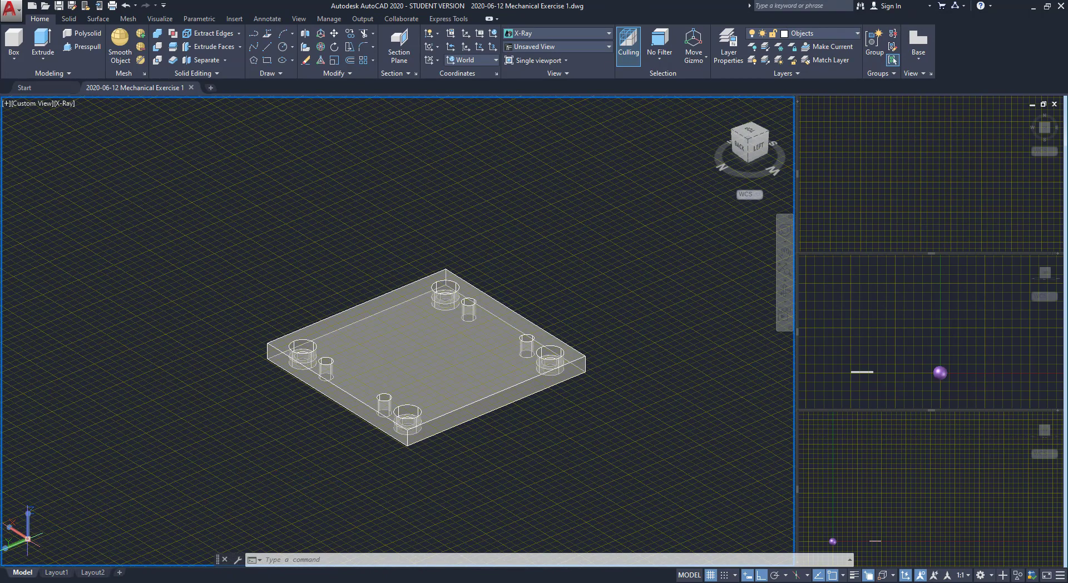
Step: Move the UCS origin to the plate's near corner
mouse_move(26, 537)
click(78, 519)
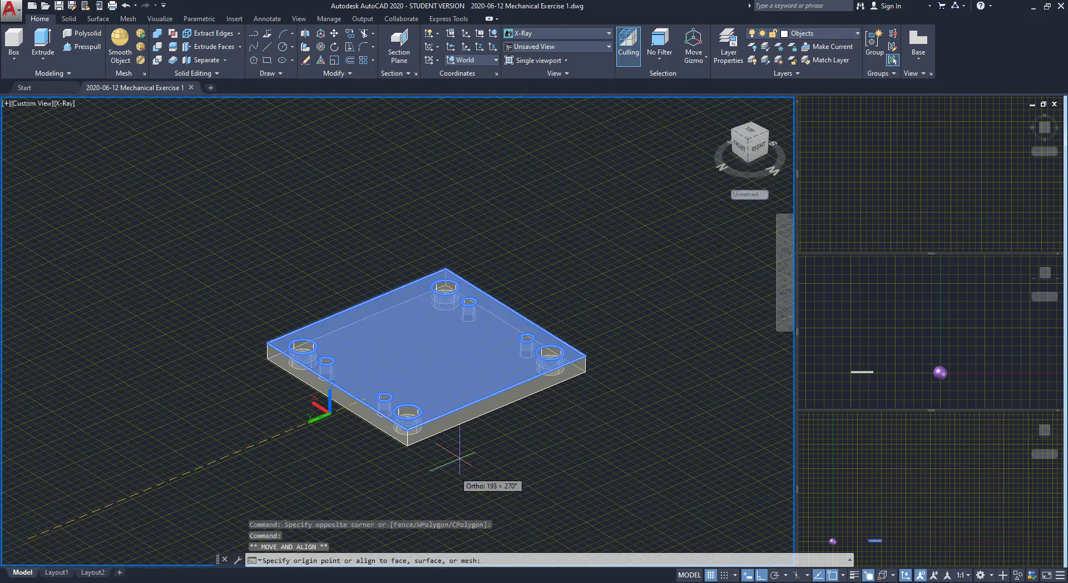
scroll(459, 459, up, 2)
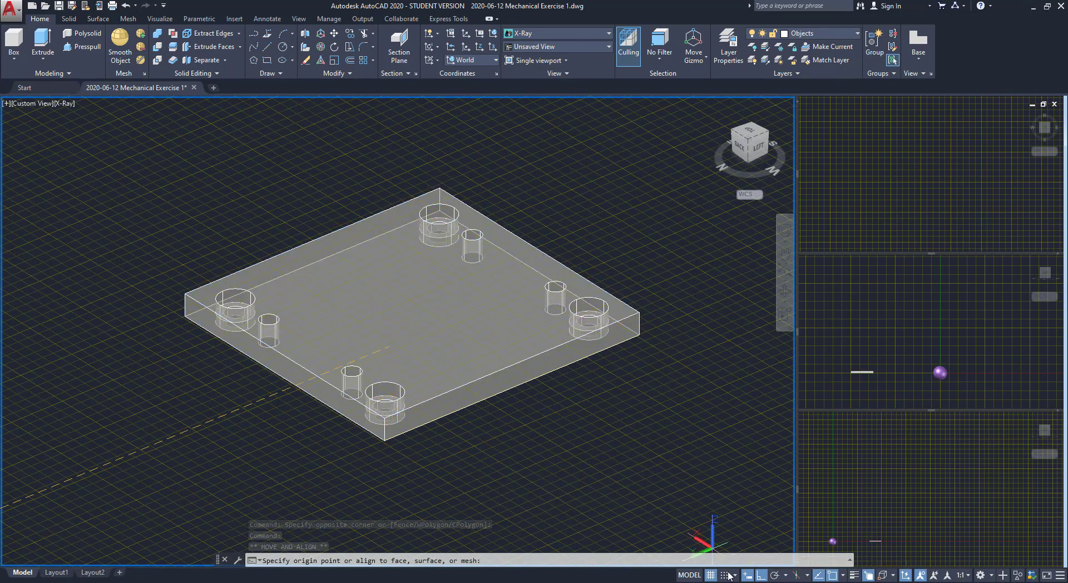
scroll(387, 418, up, 5)
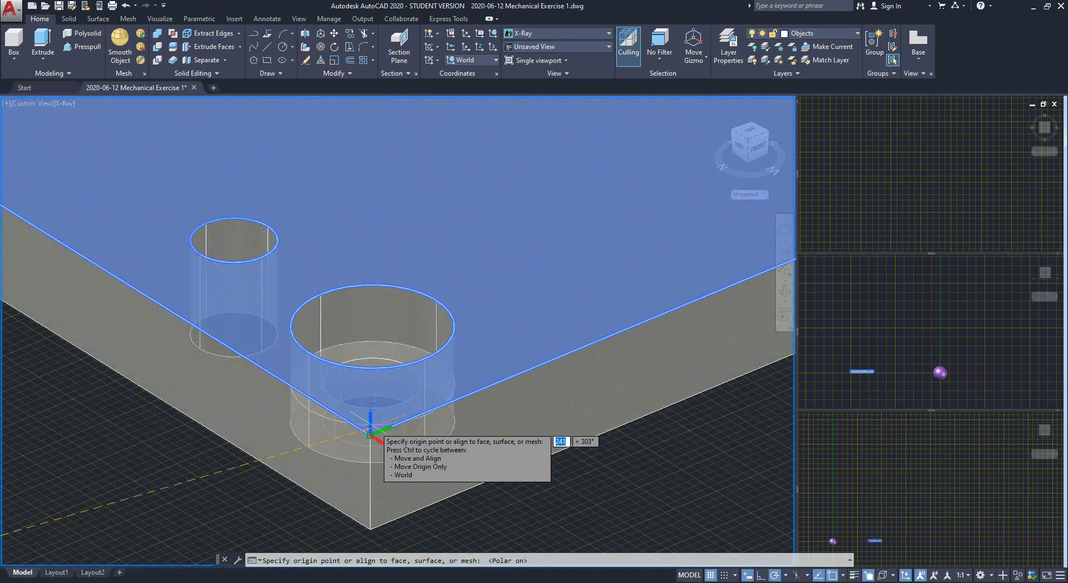
click(370, 435)
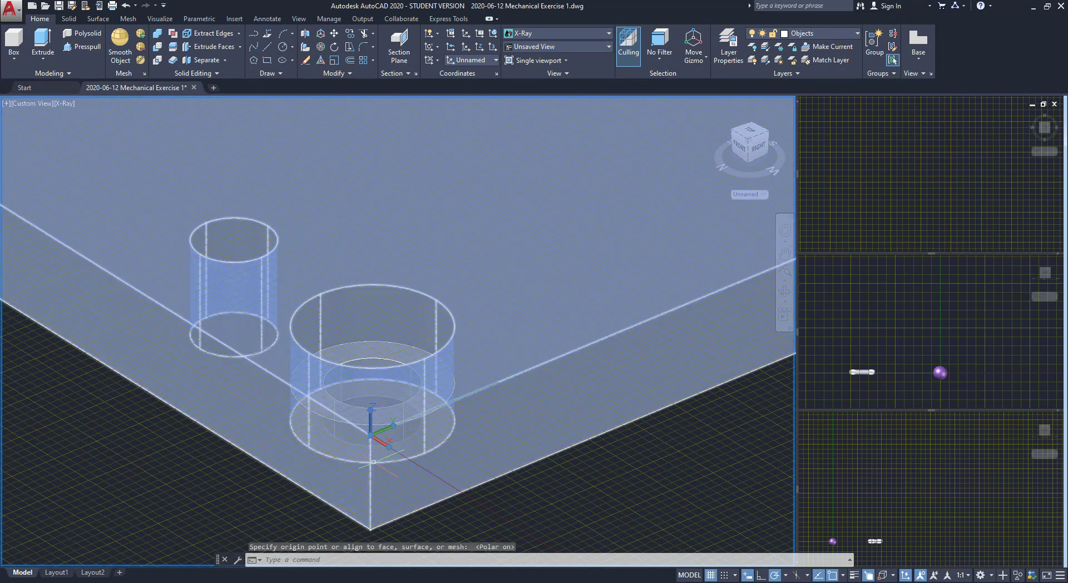
scroll(393, 441, down, 6)
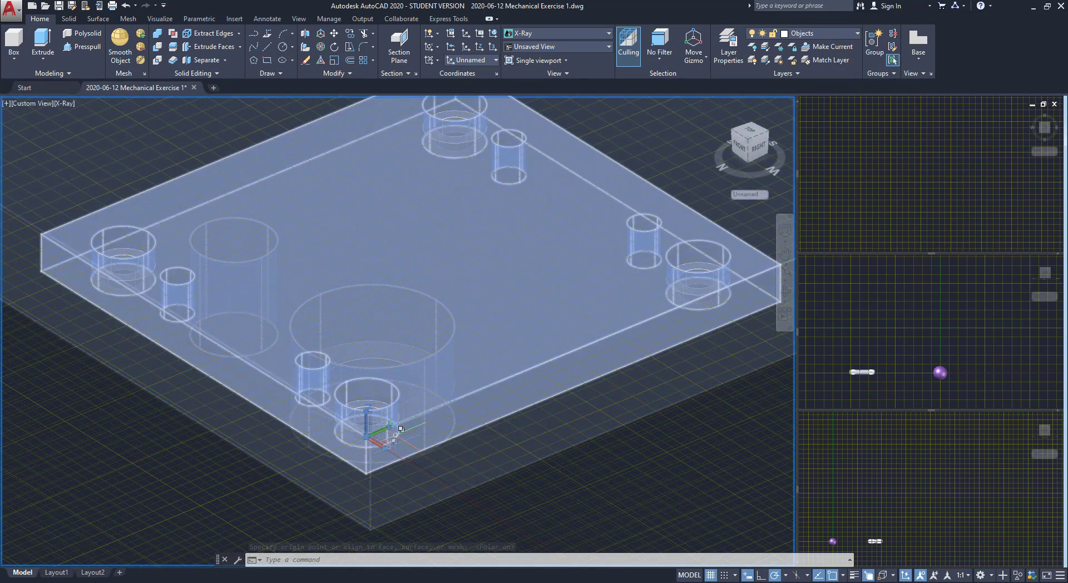
Step: Realign the UCS Y and X axes along the plate edges
mouse_move(394, 420)
click(437, 446)
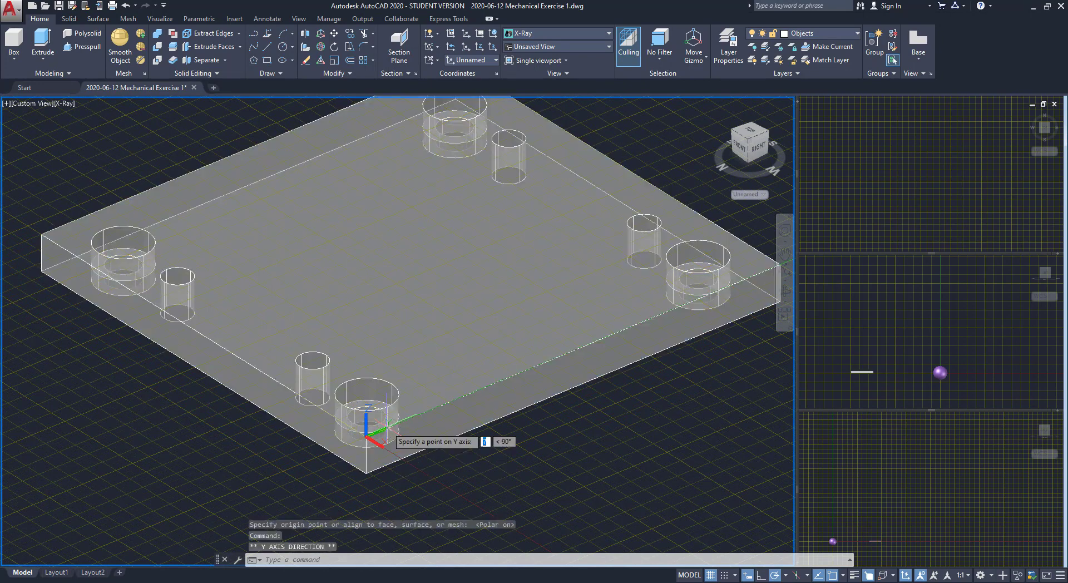
click(362, 293)
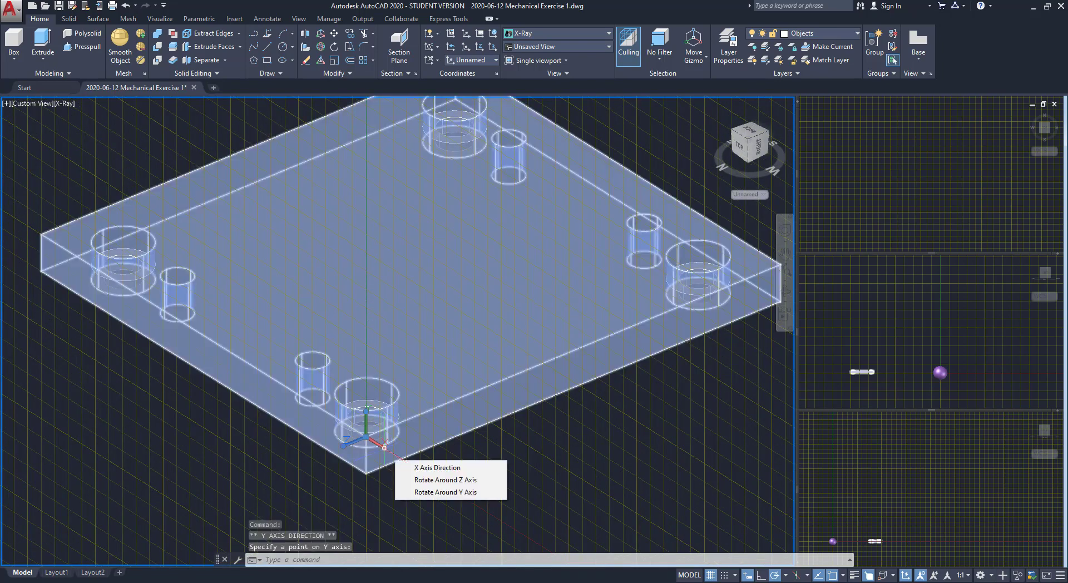
click(382, 446)
scroll(383, 446, down, 3)
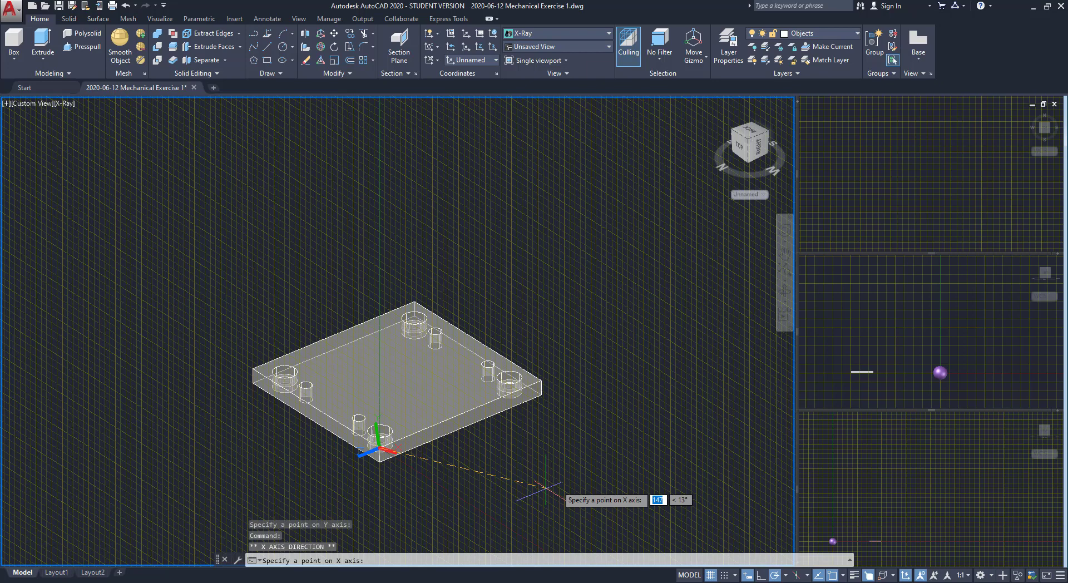
click(621, 346)
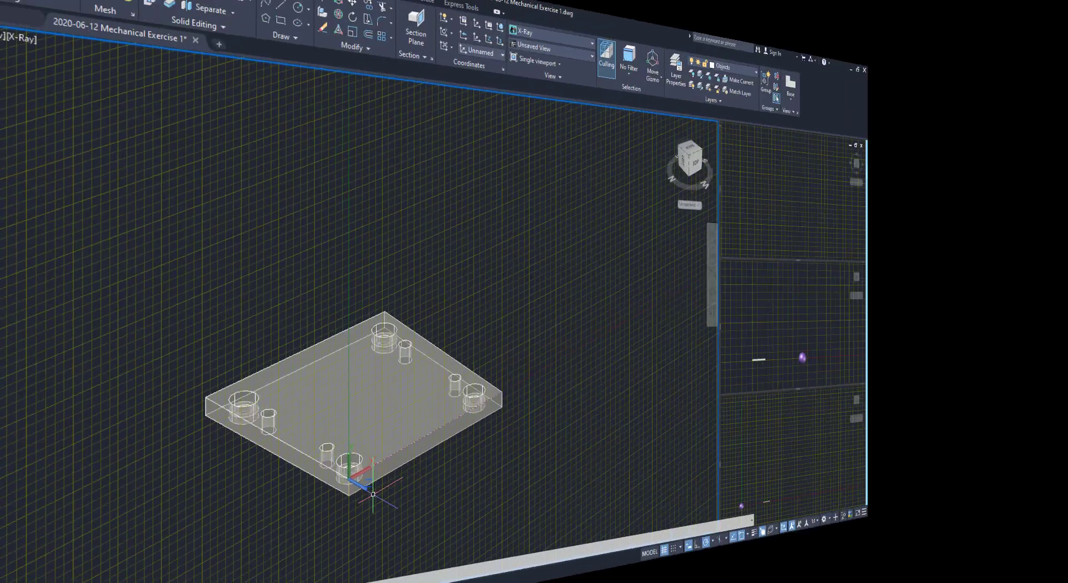
Step: Crossing-select the base plate and hide it with Isolate > Hide Objects
scroll(355, 474, down, 4)
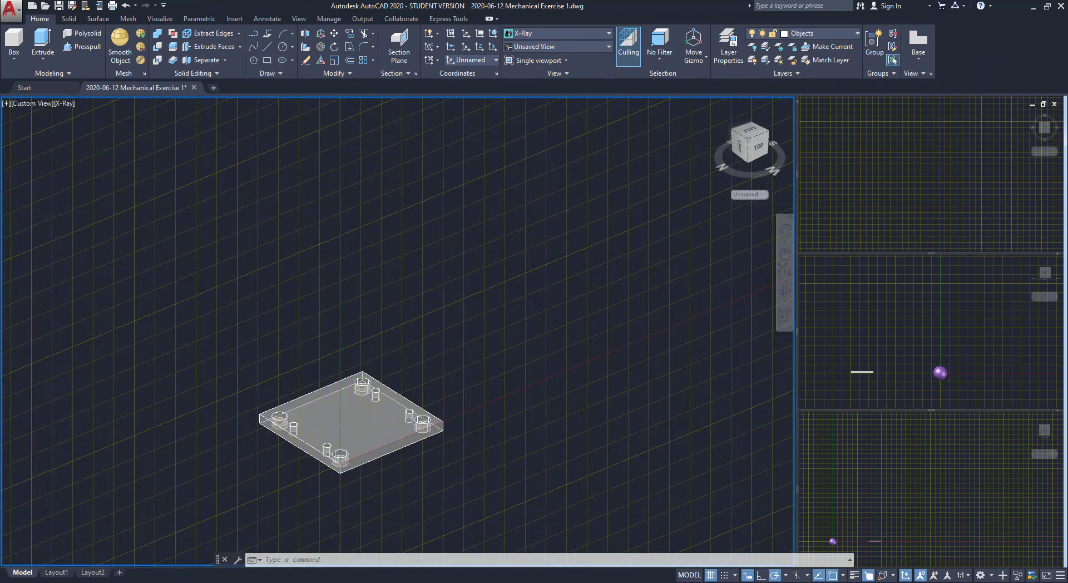
click(441, 503)
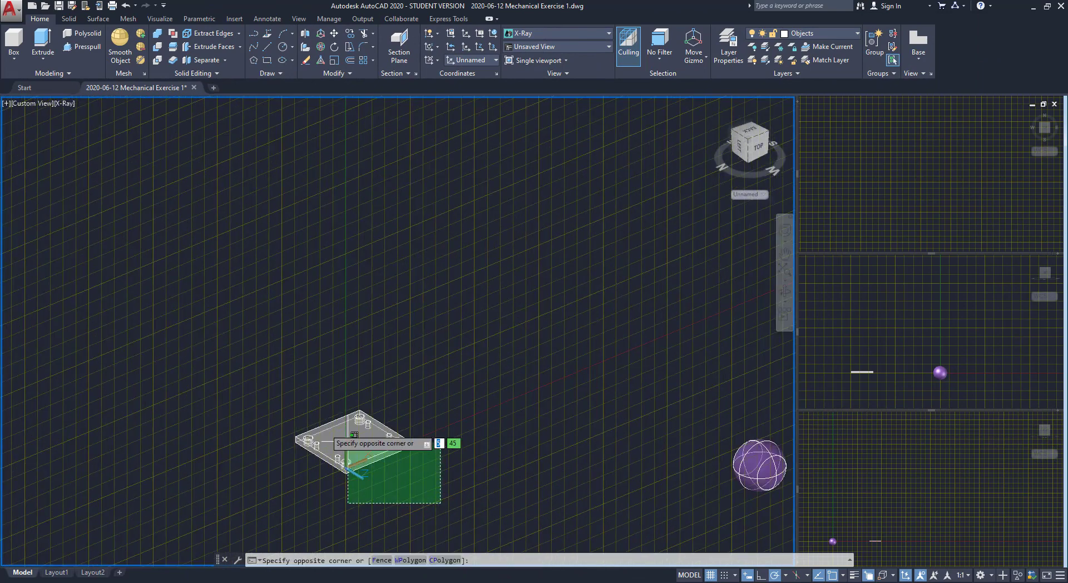
click(243, 384)
right_click(246, 384)
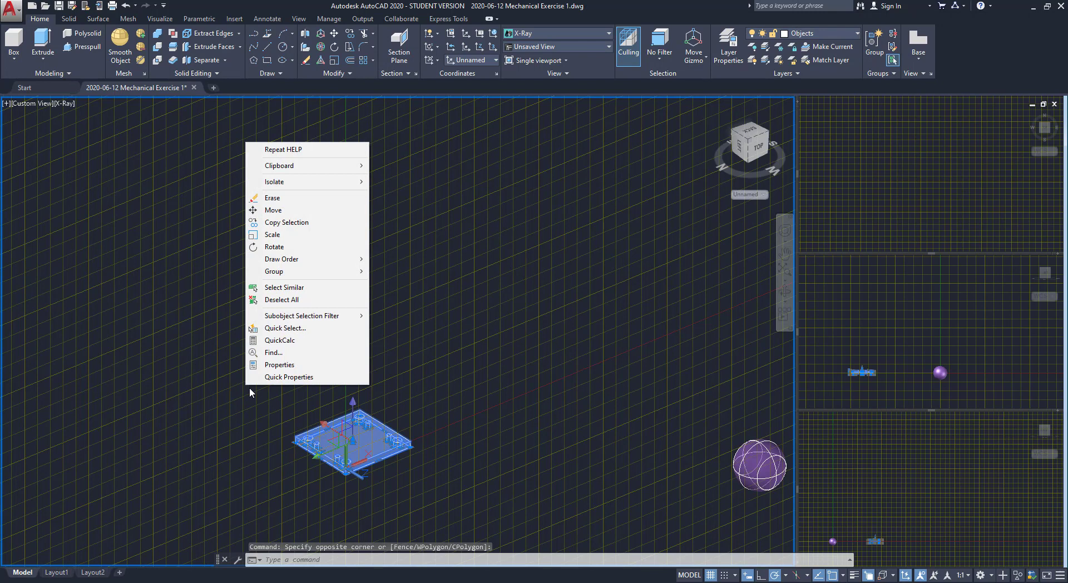
mouse_move(354, 186)
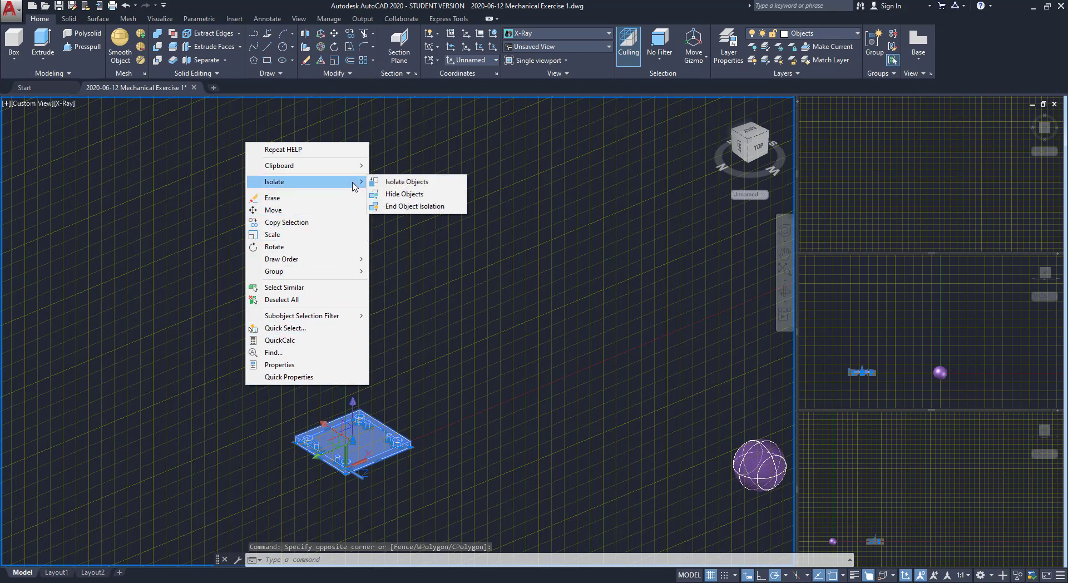
click(436, 198)
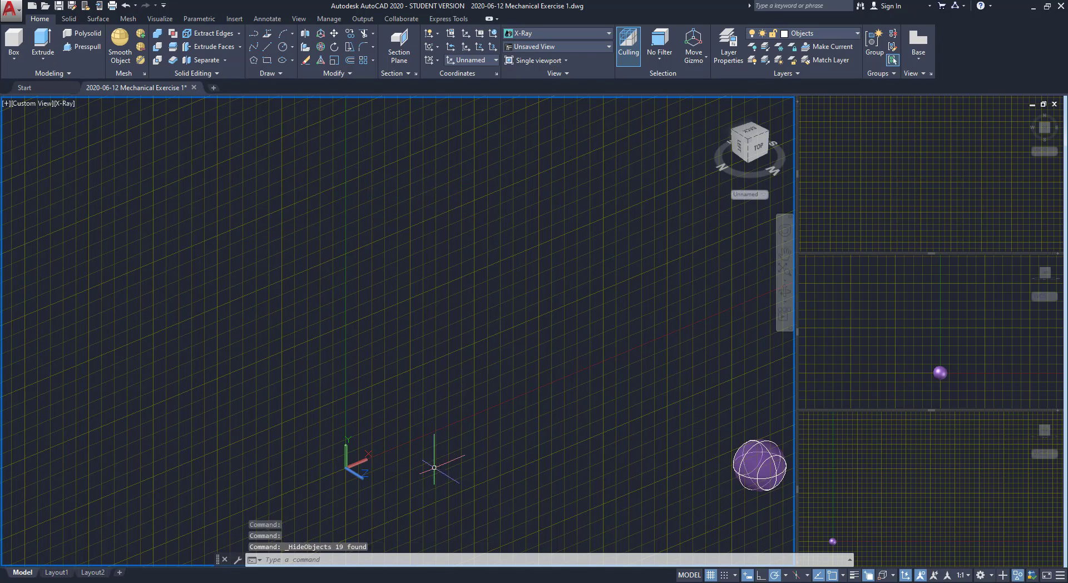
scroll(400, 460, up, 3)
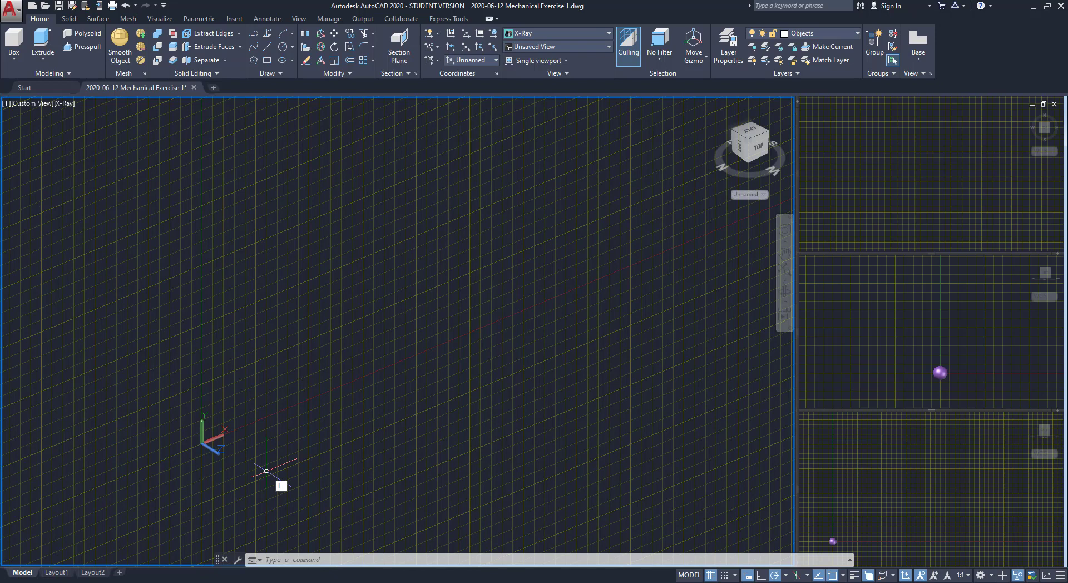
Step: Start a line at 0,0 with Ortho on, drawing a 65-unit vertical and a 37.5-unit horizontal segment
text(L)
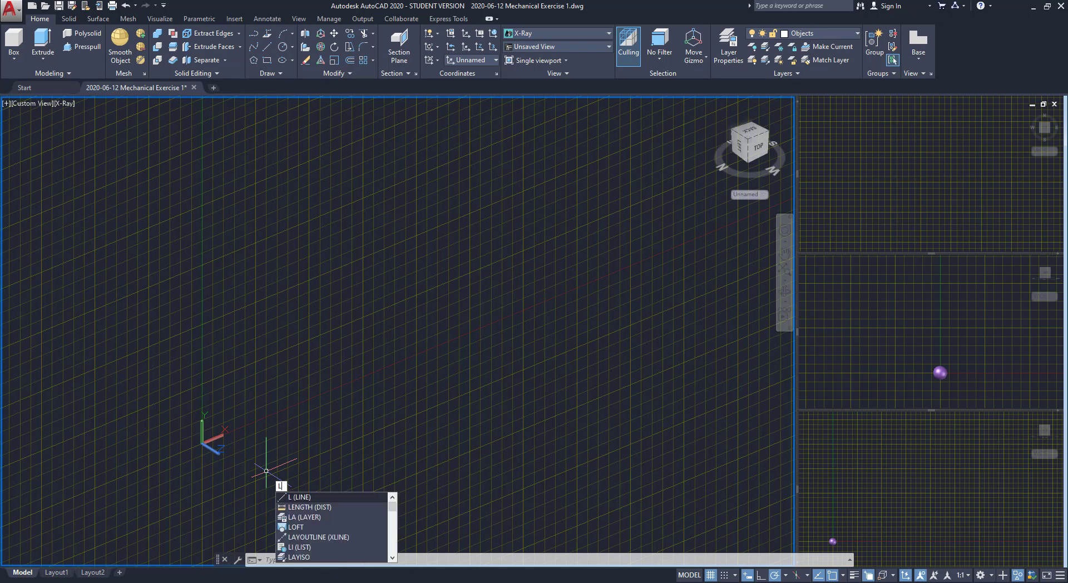
key(Return)
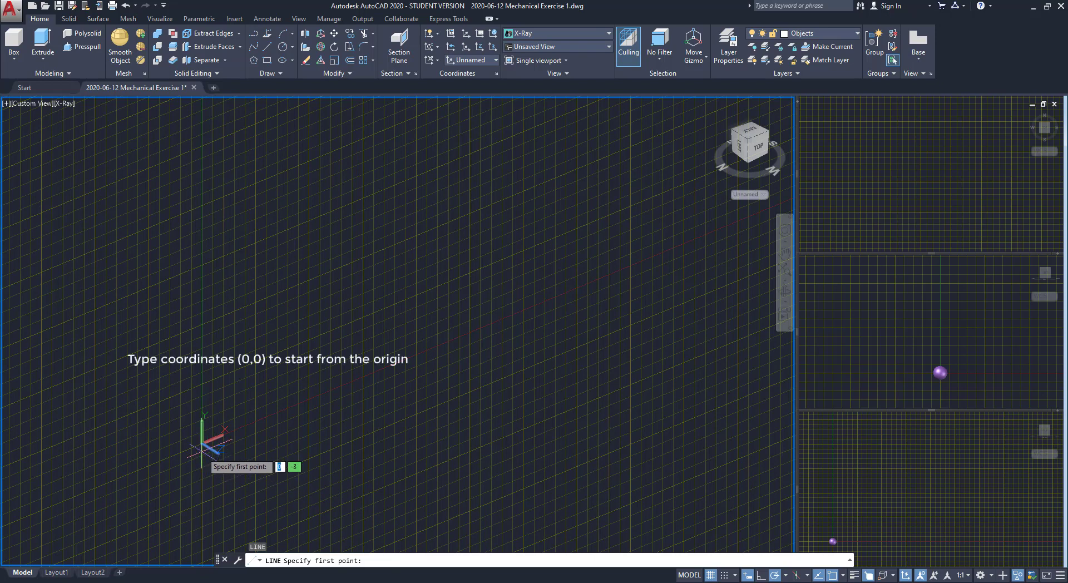
text(0,0)
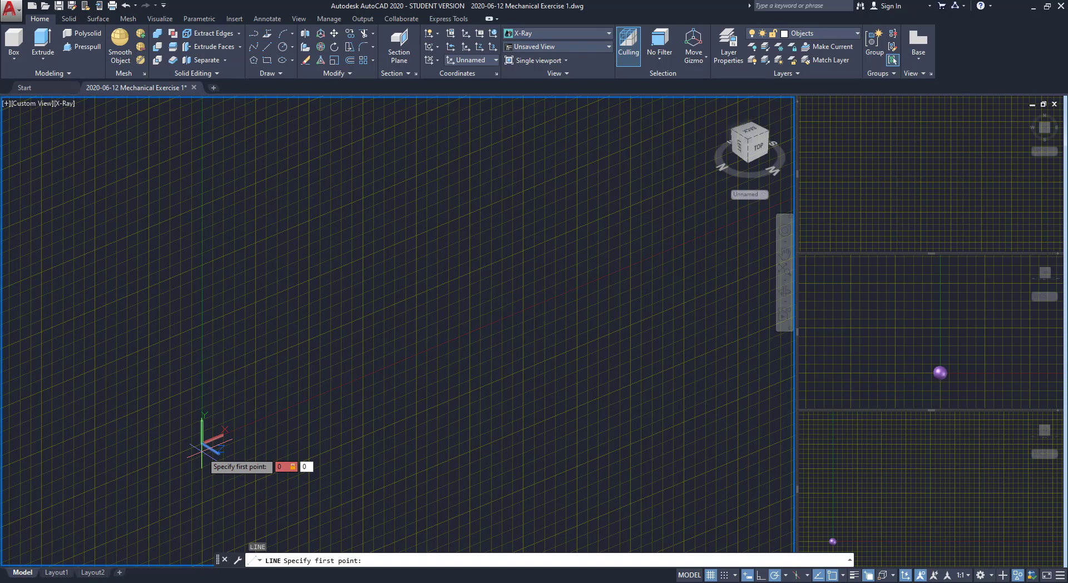
key(Return)
text(3)
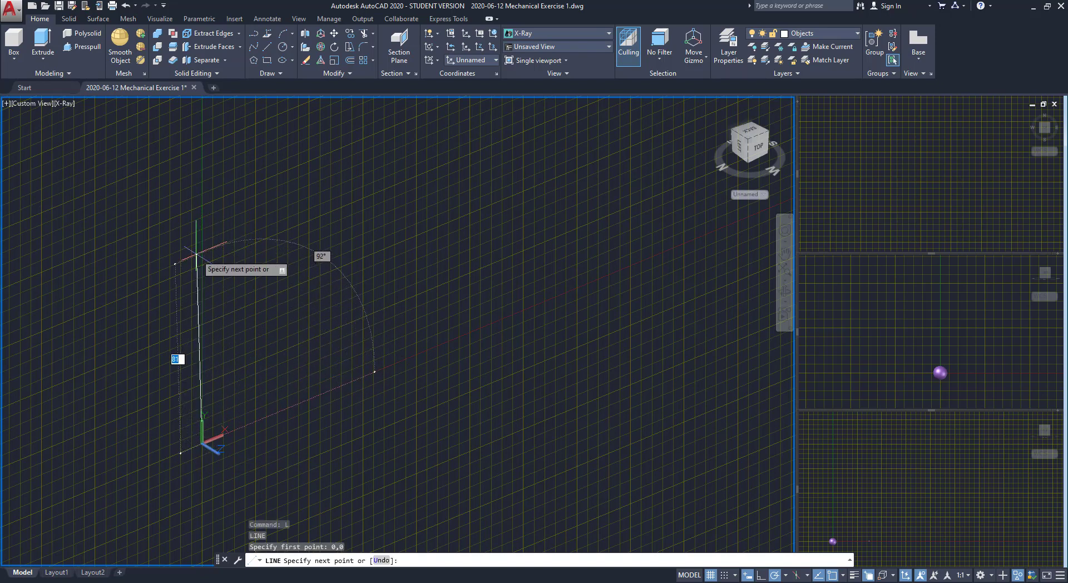
key(F8)
text(65)
key(Return)
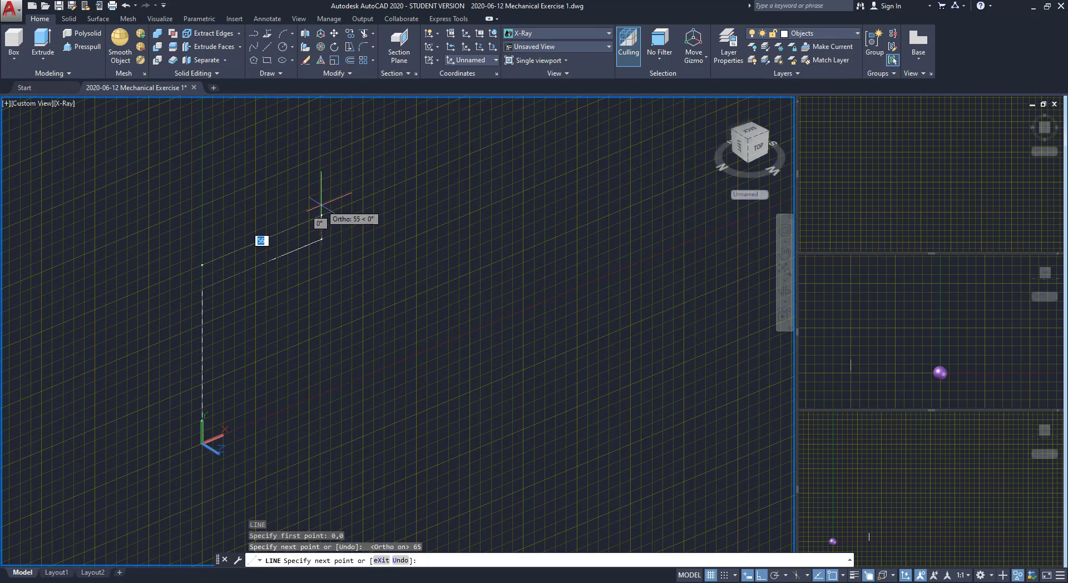
text(37.5)
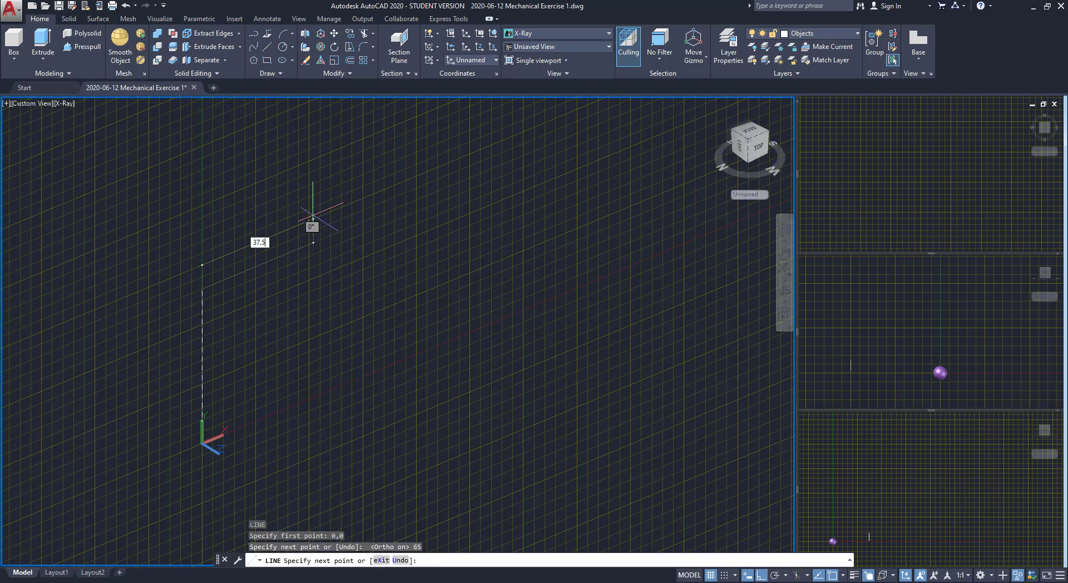
key(Return)
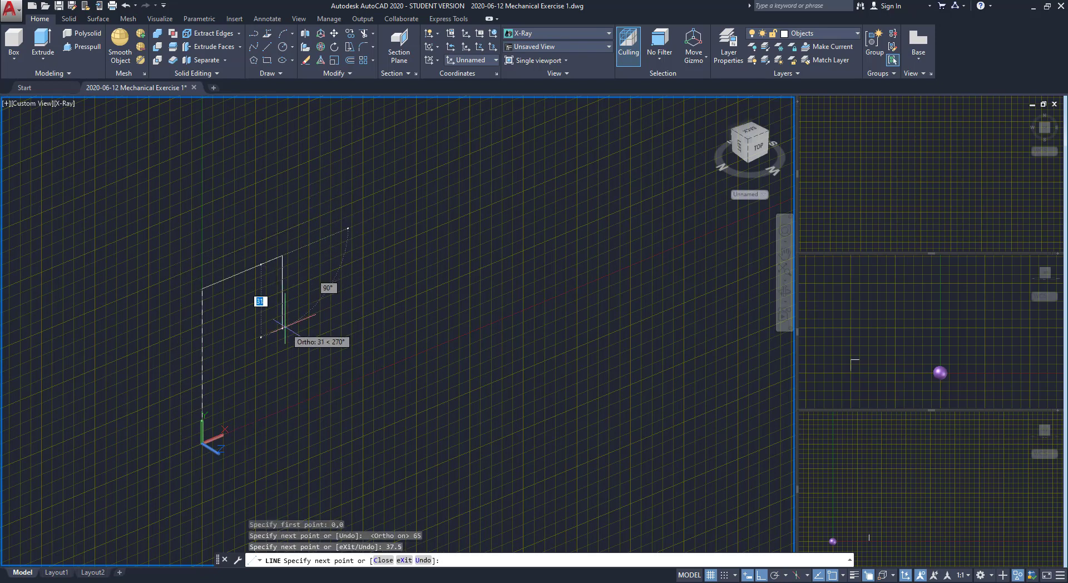
Step: Continue the profile with segments of 50, 50, 50, 37.5 and 65, closing it at the start
text(50)
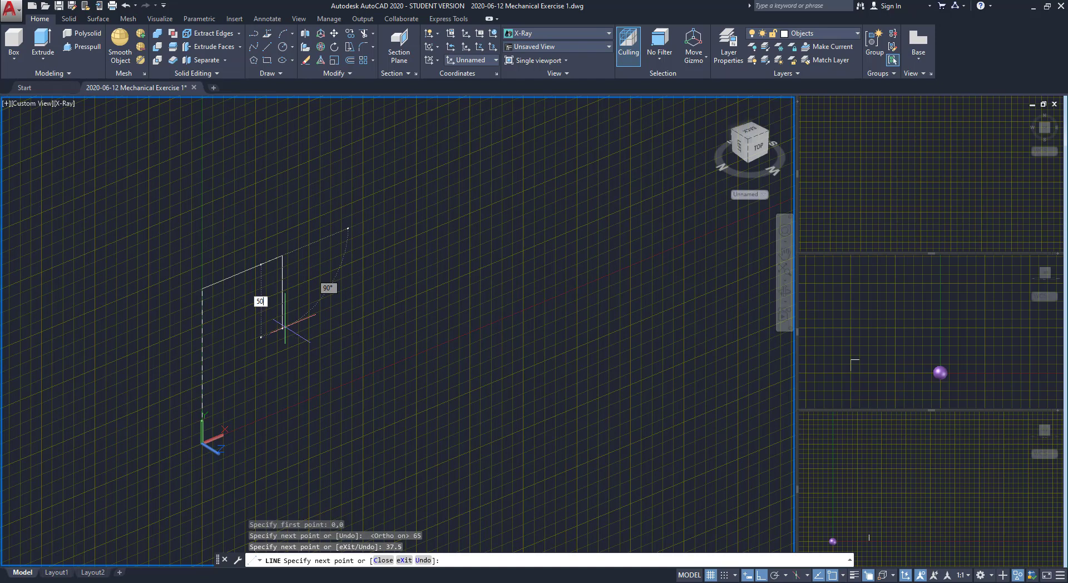
key(Return)
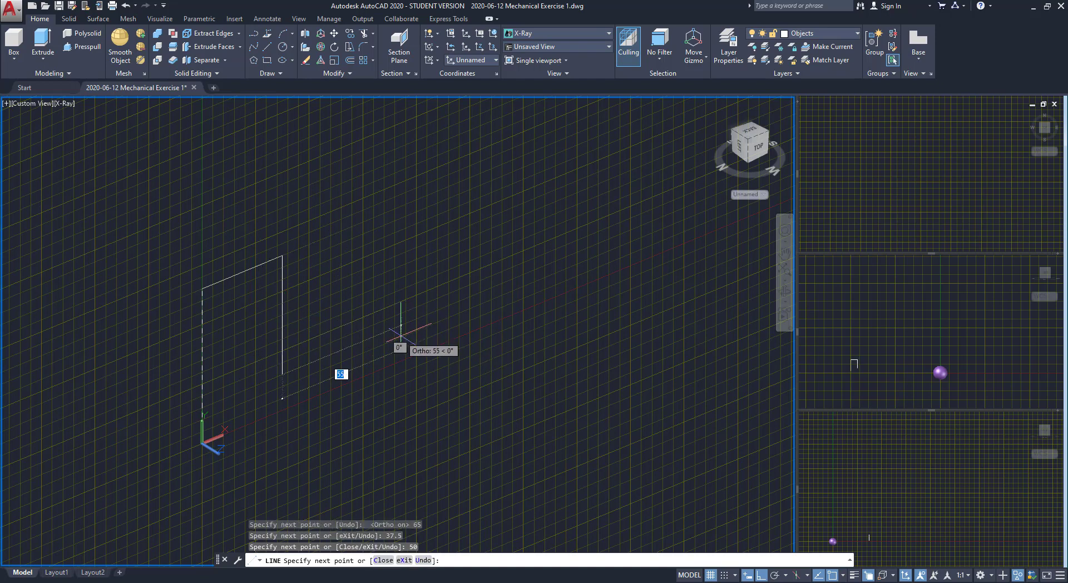
text(50)
key(Return)
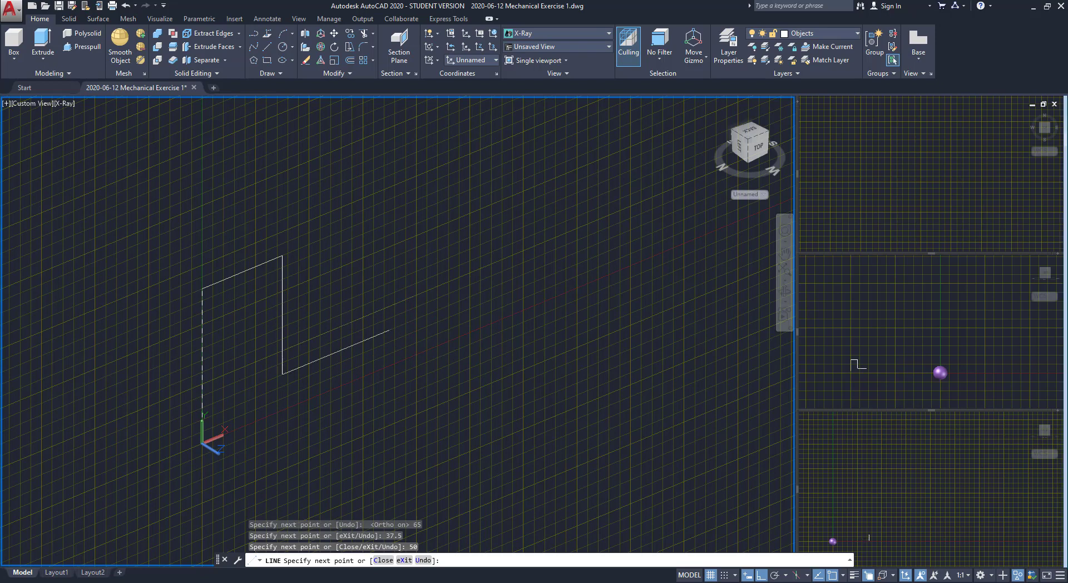
text(50)
key(Return)
text(37.5)
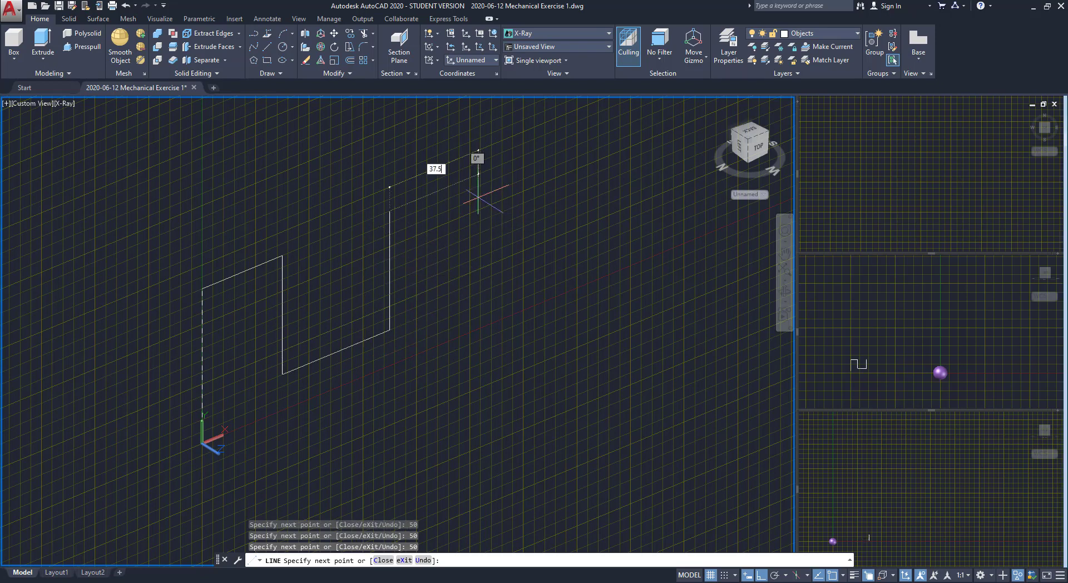
key(Return)
text(65)
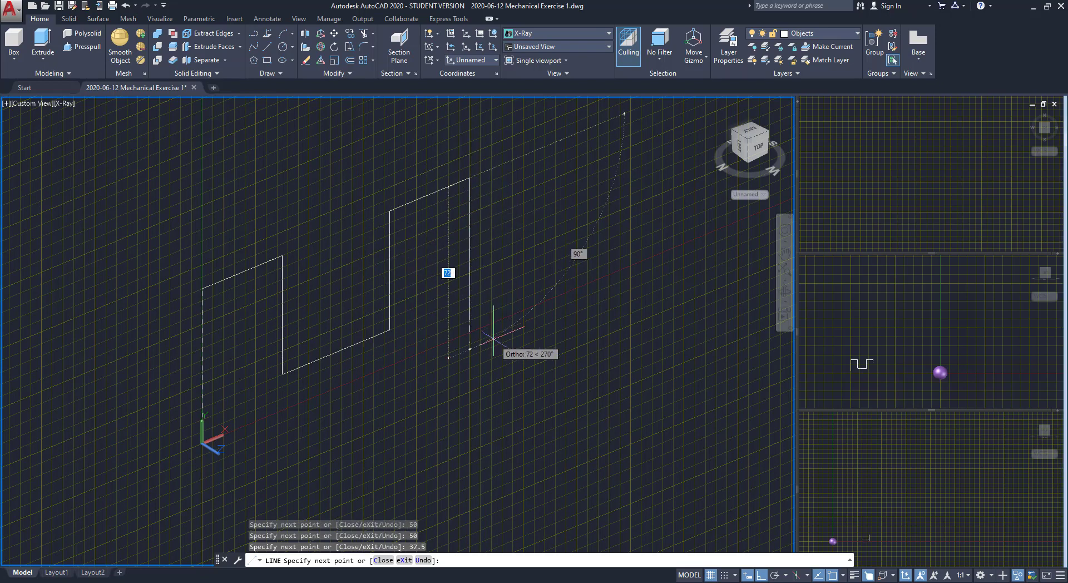
key(Return)
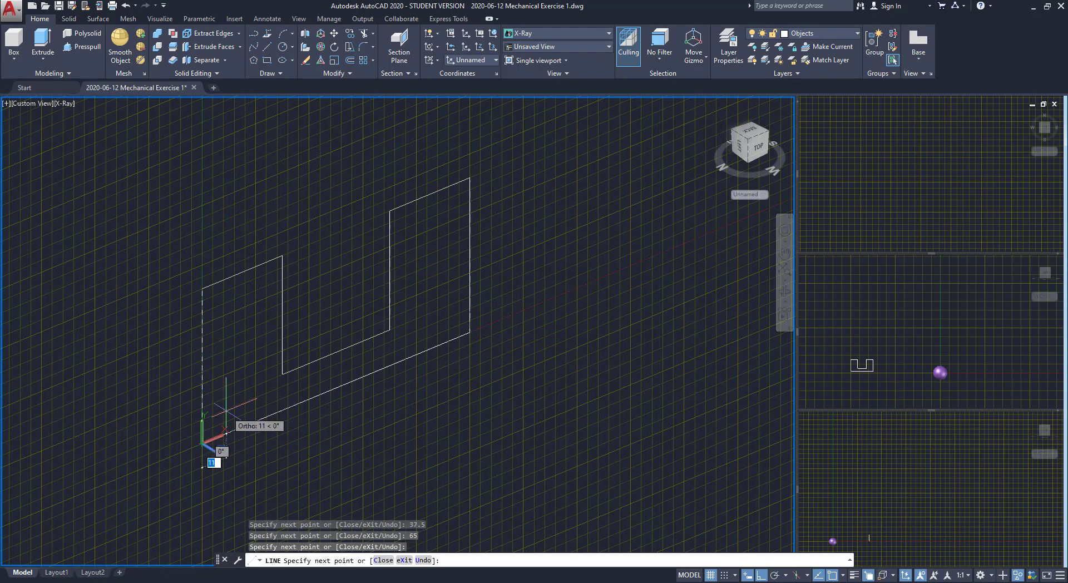
click(225, 432)
key(Return)
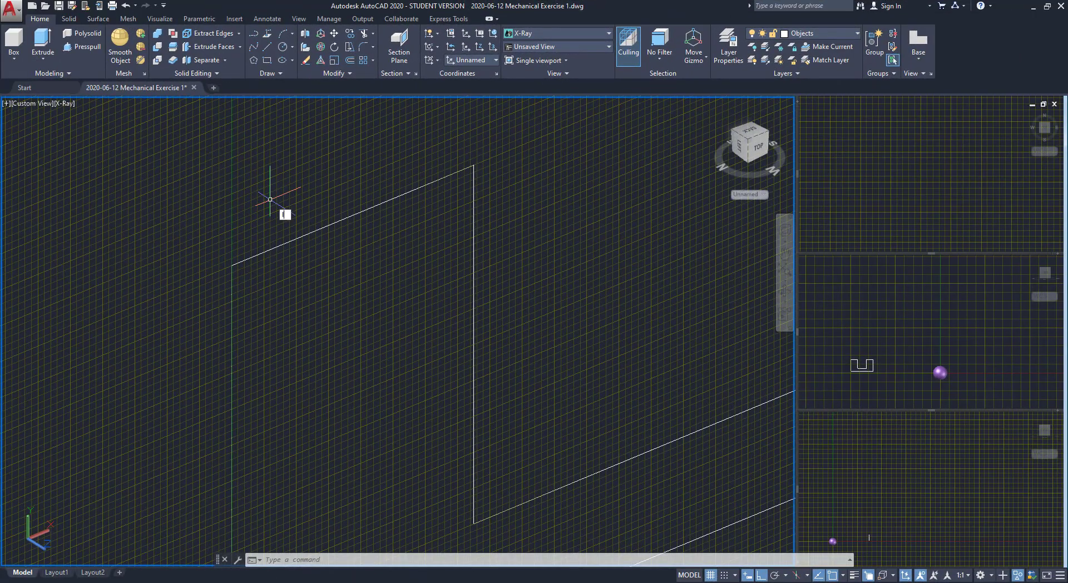
Step: Draw a 25-unit vertical line downward from a point 19.5 along the left face's top edge
text(L)
key(Return)
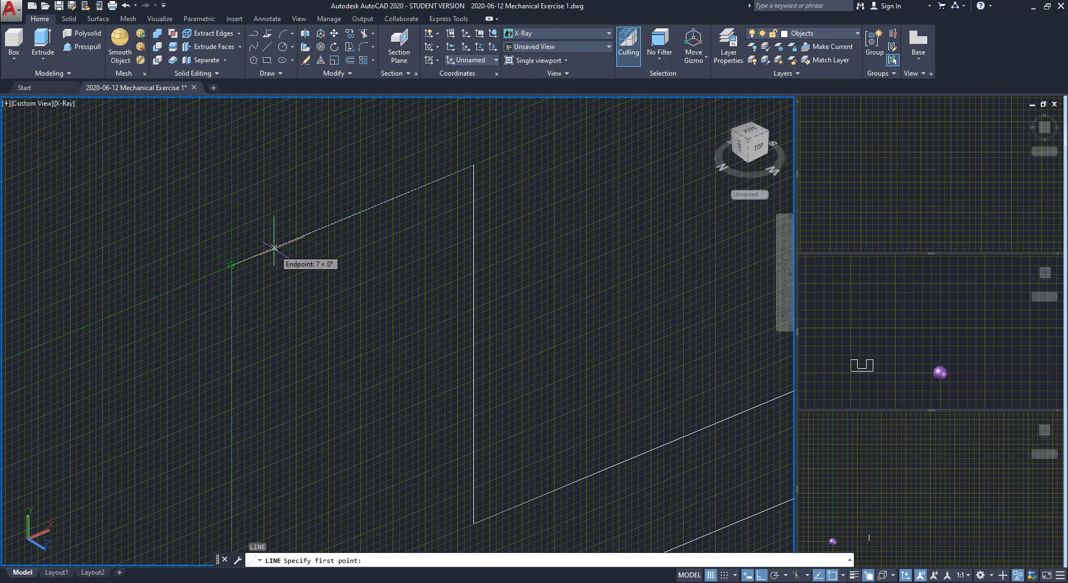
text(19.5)
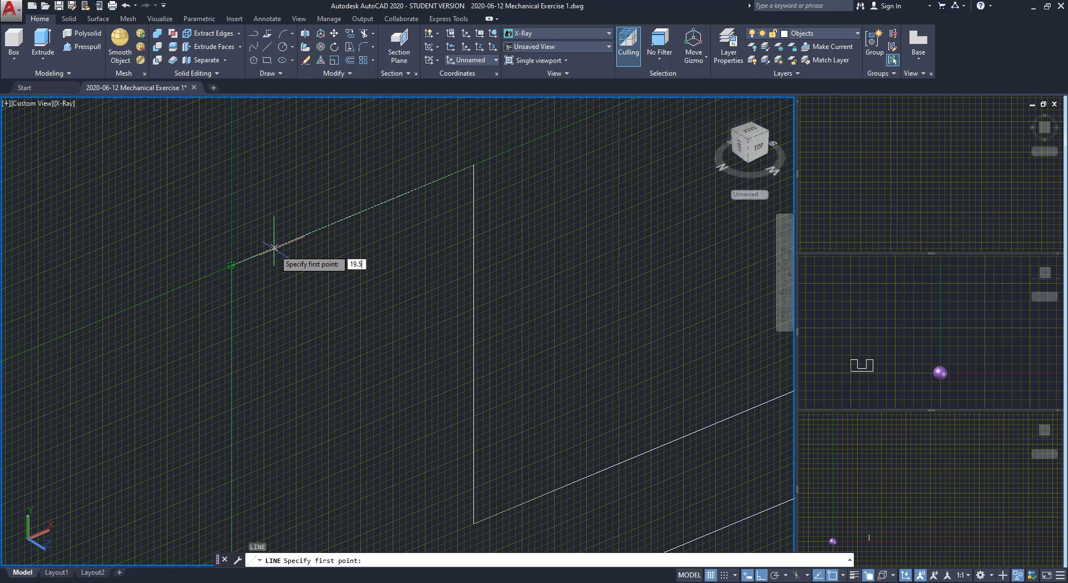
key(Return)
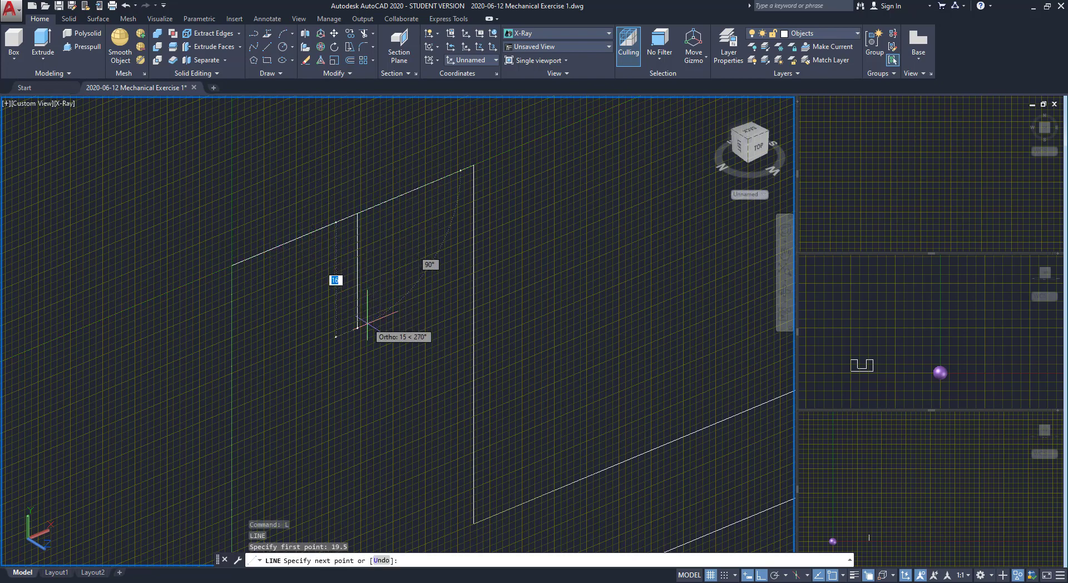
text(2)
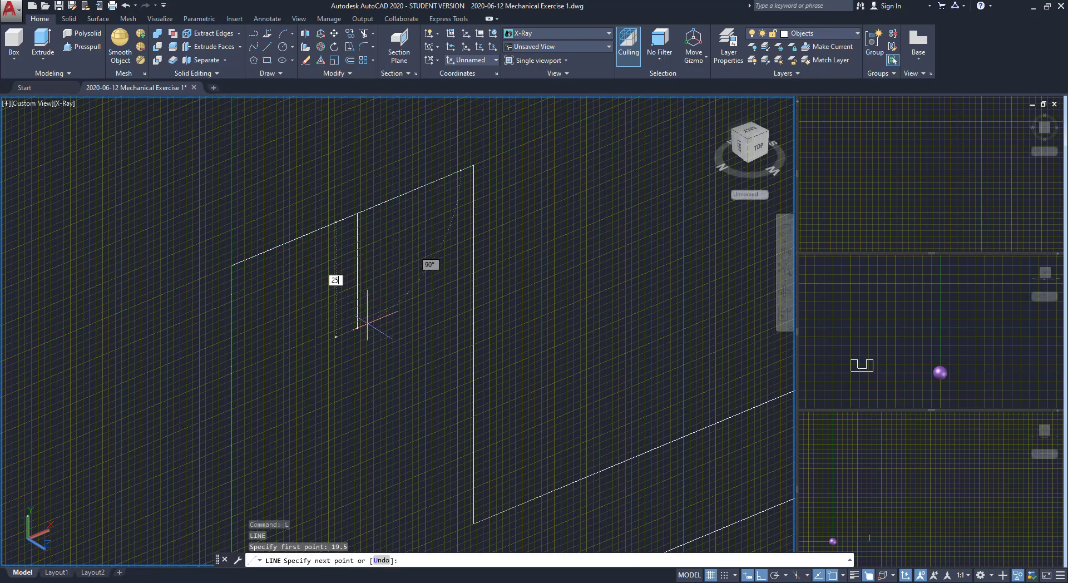
key(Return)
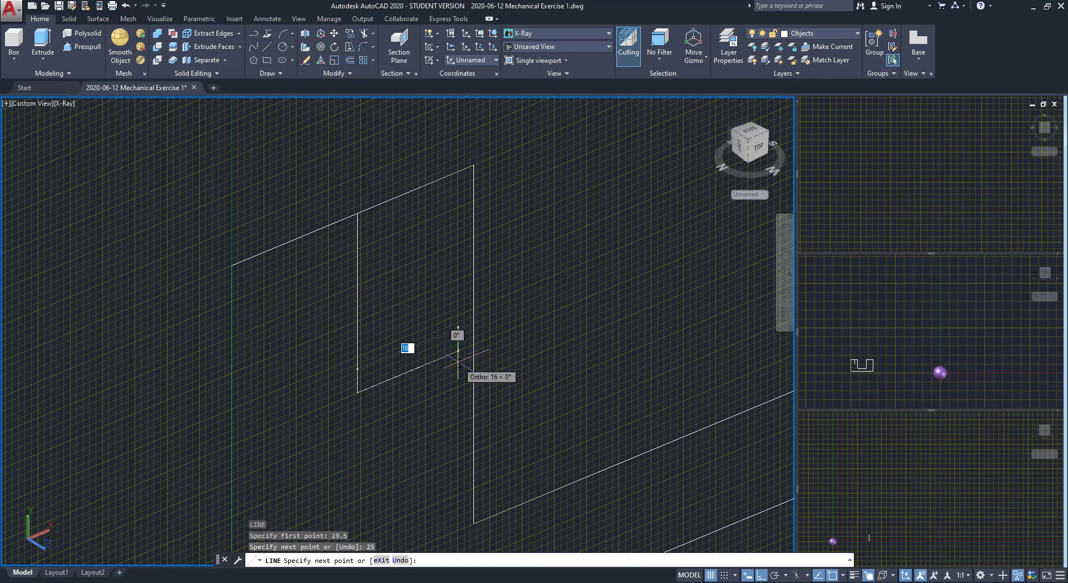
key(Escape)
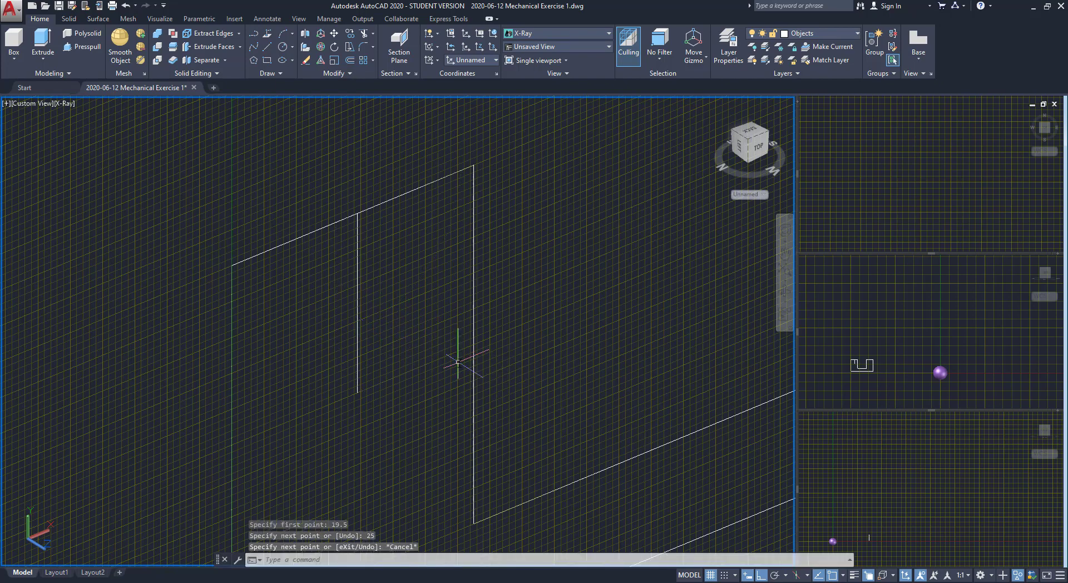
Step: Draw a 28-diameter circle centred on the lower endpoint of the 25-unit line
text(c)
key(Return)
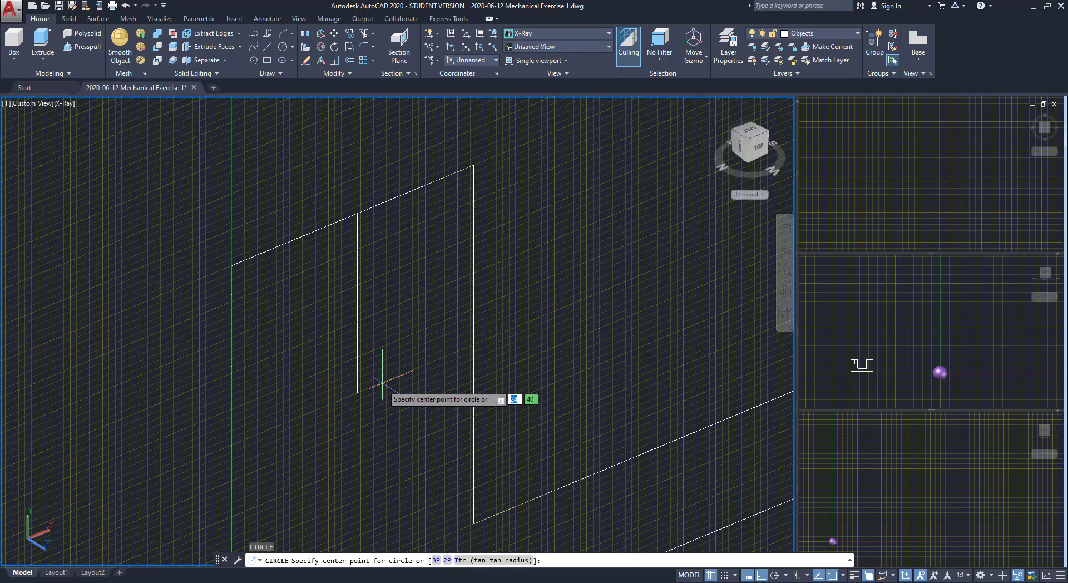
click(357, 392)
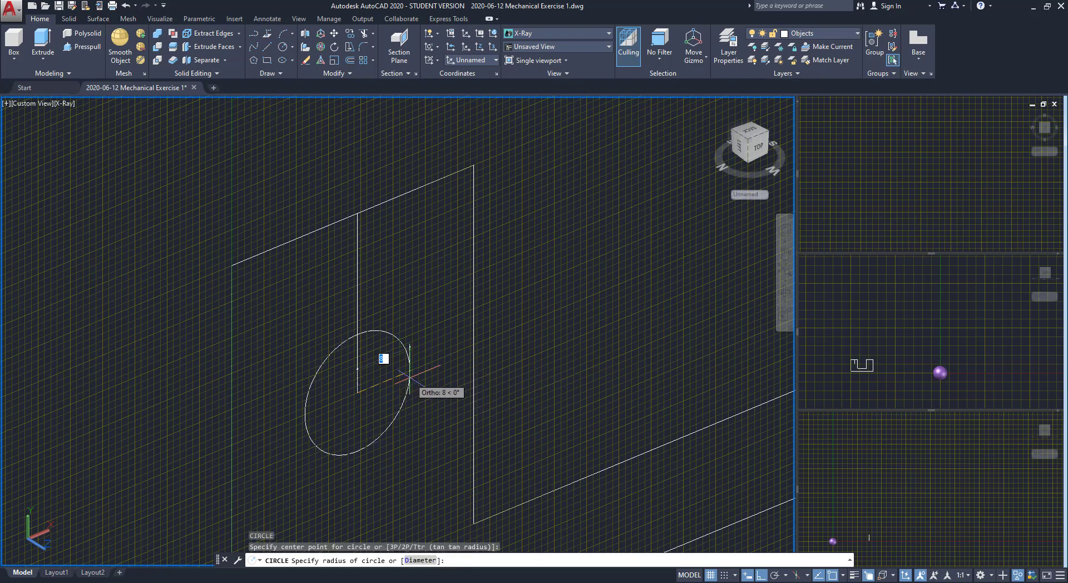
text(d)
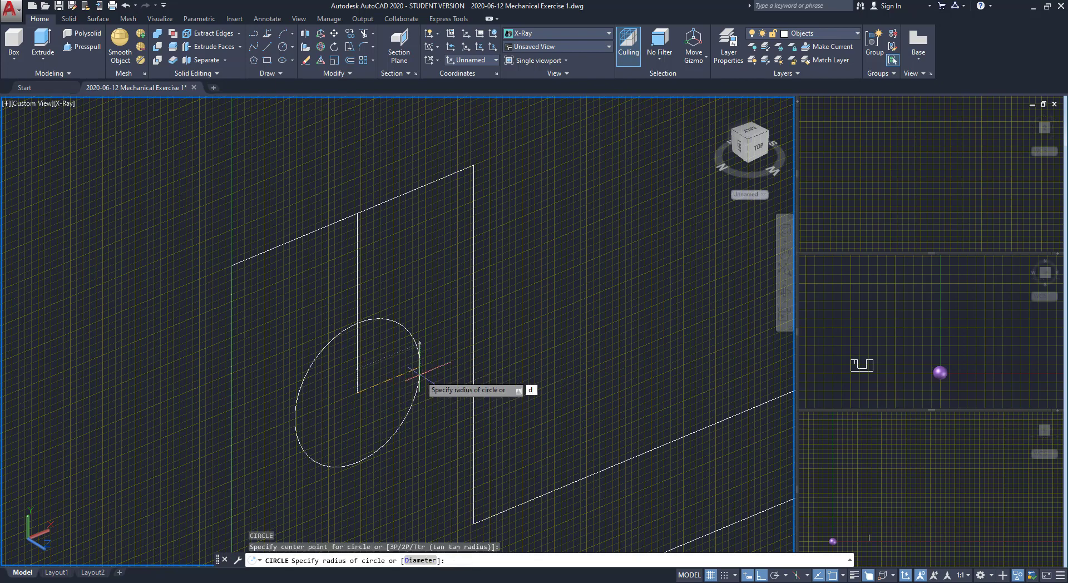
key(Return)
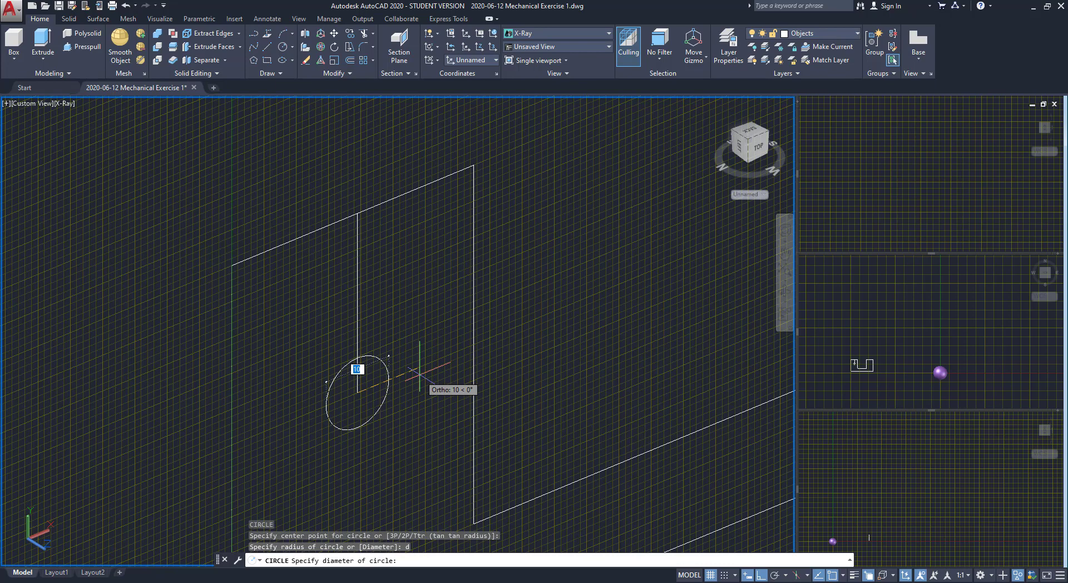
text(28)
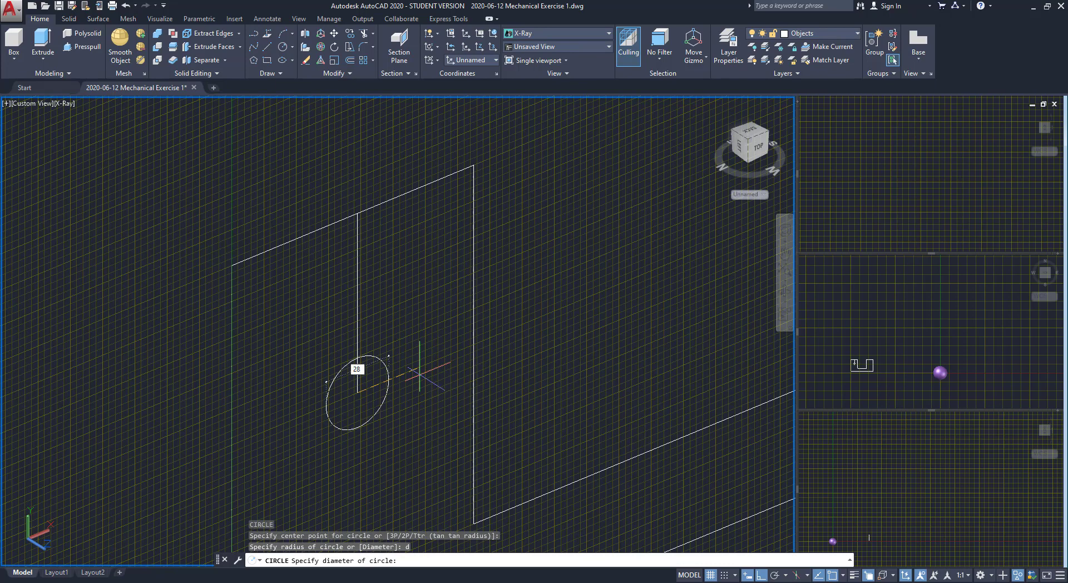
key(Return)
scroll(358, 381, down, 4)
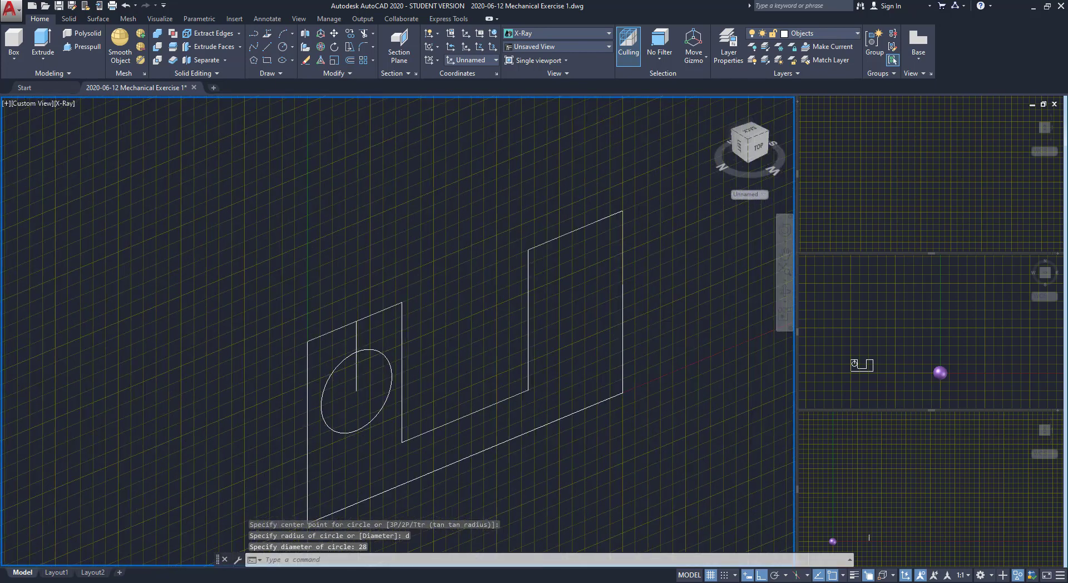
scroll(398, 360, up, 2)
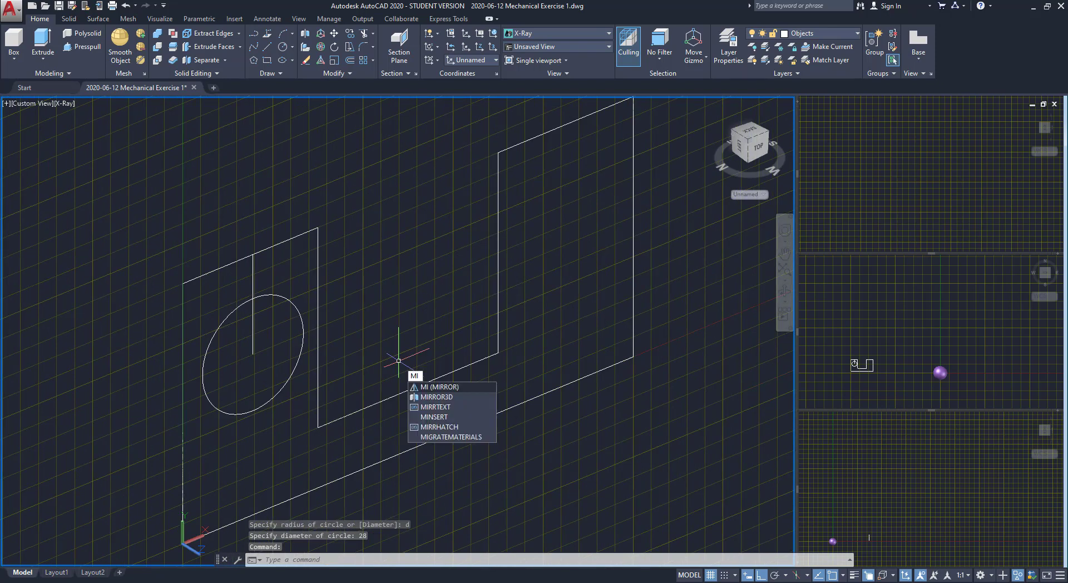
Step: Mirror the 28-diameter circle about the profile's midpoint line, keeping the original
key(Return)
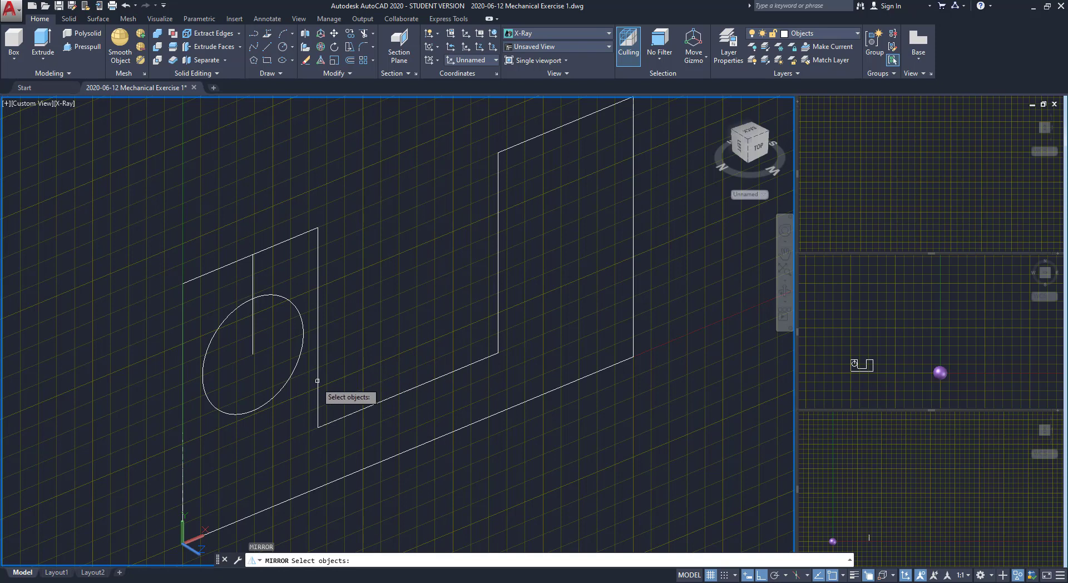
click(275, 393)
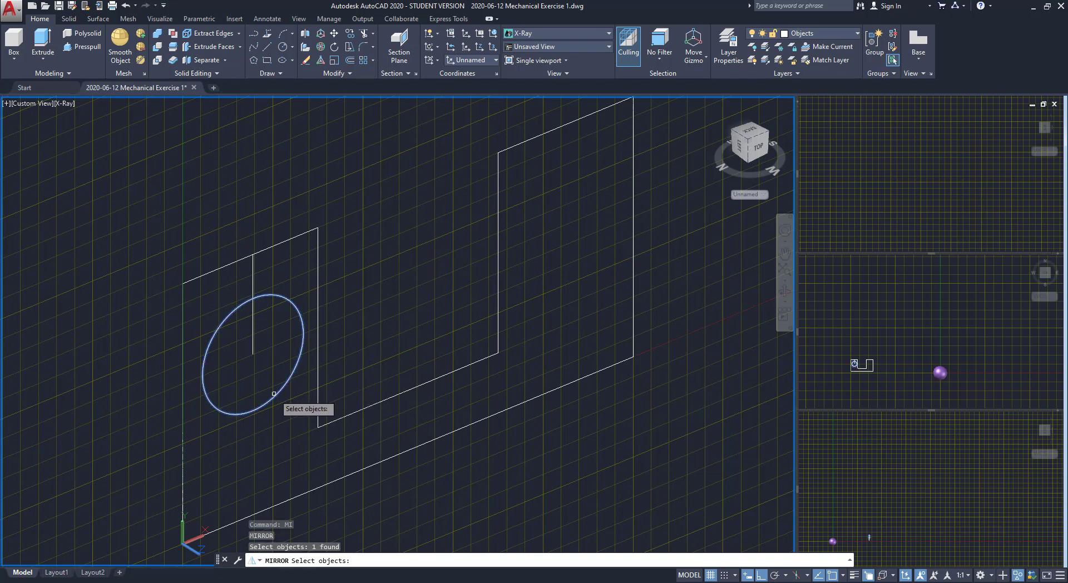
key(Return)
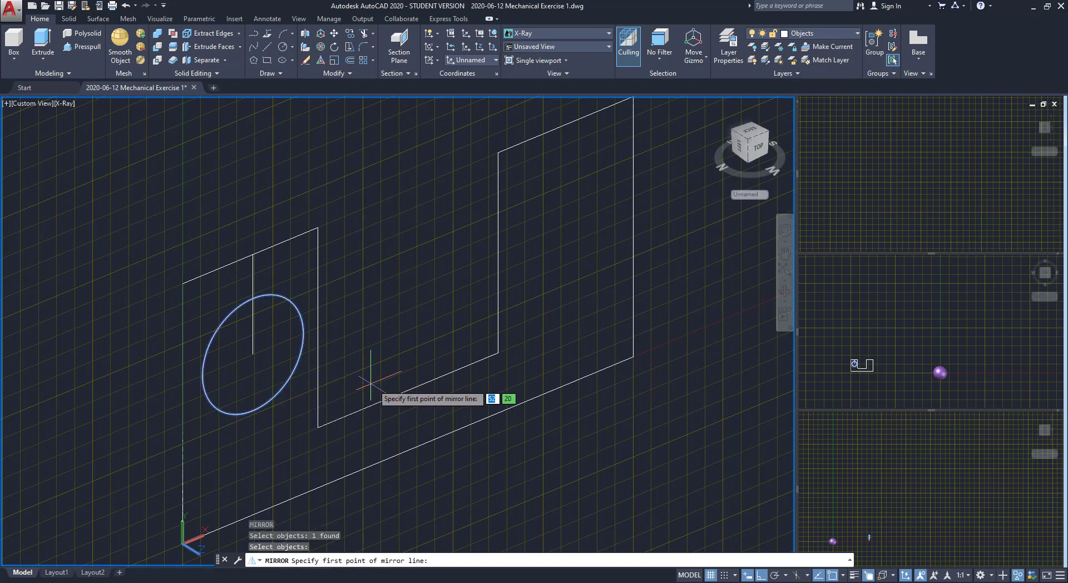
click(399, 387)
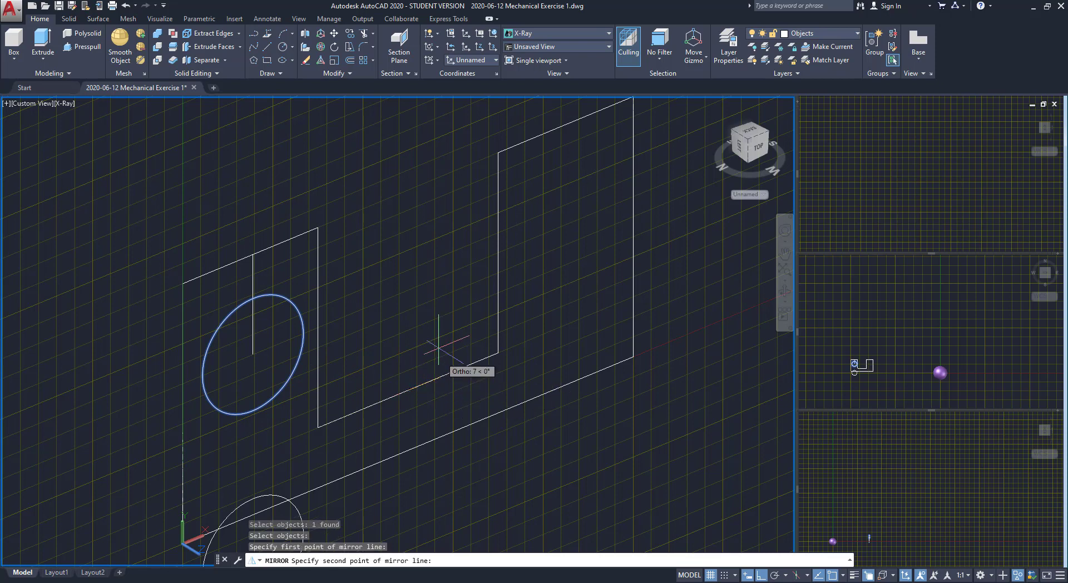
click(401, 333)
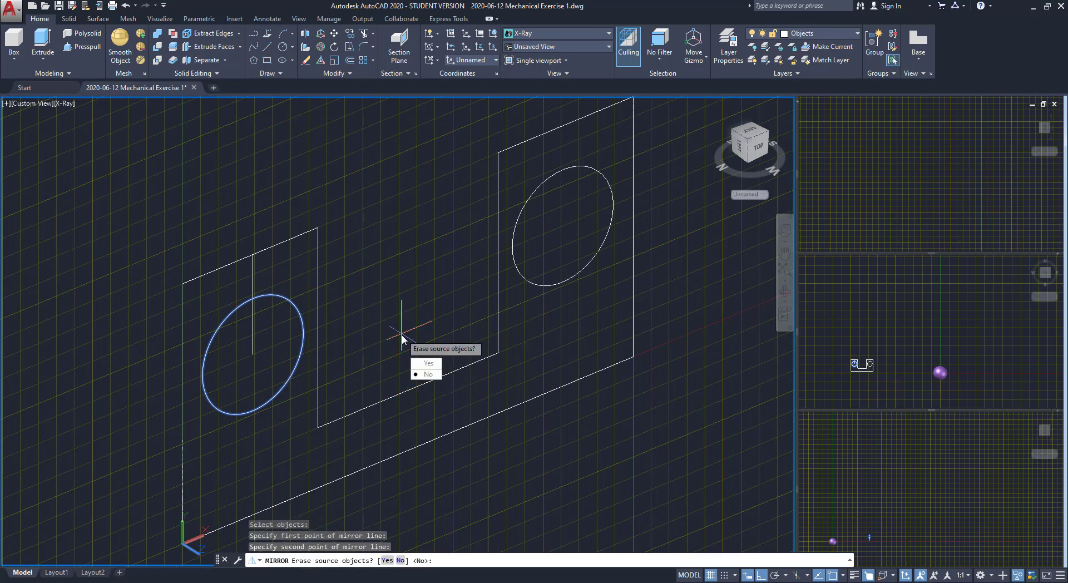
key(Return)
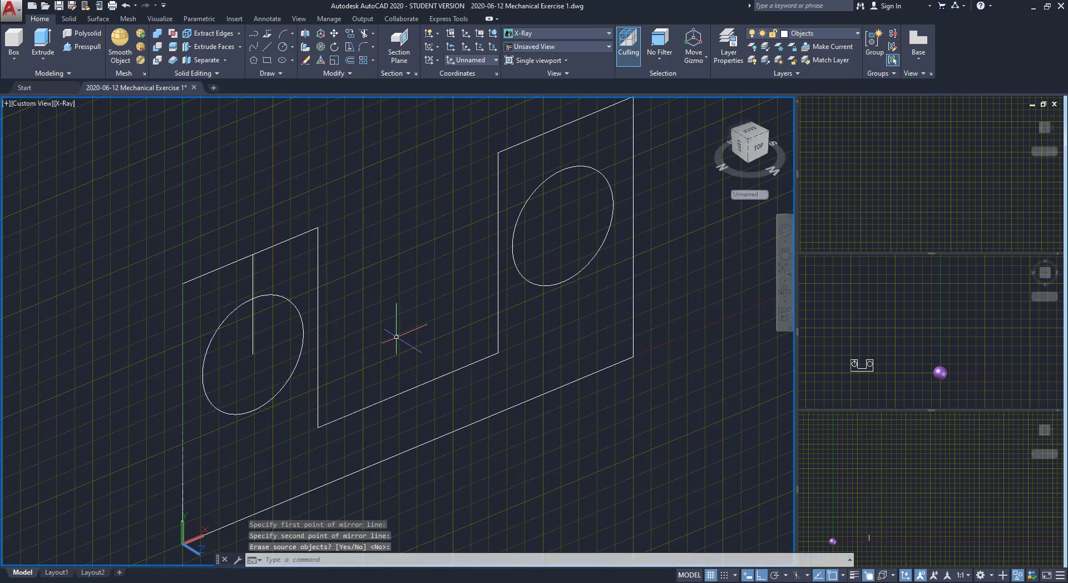
Step: Erase the vertical construction line
scroll(394, 334, down, 2)
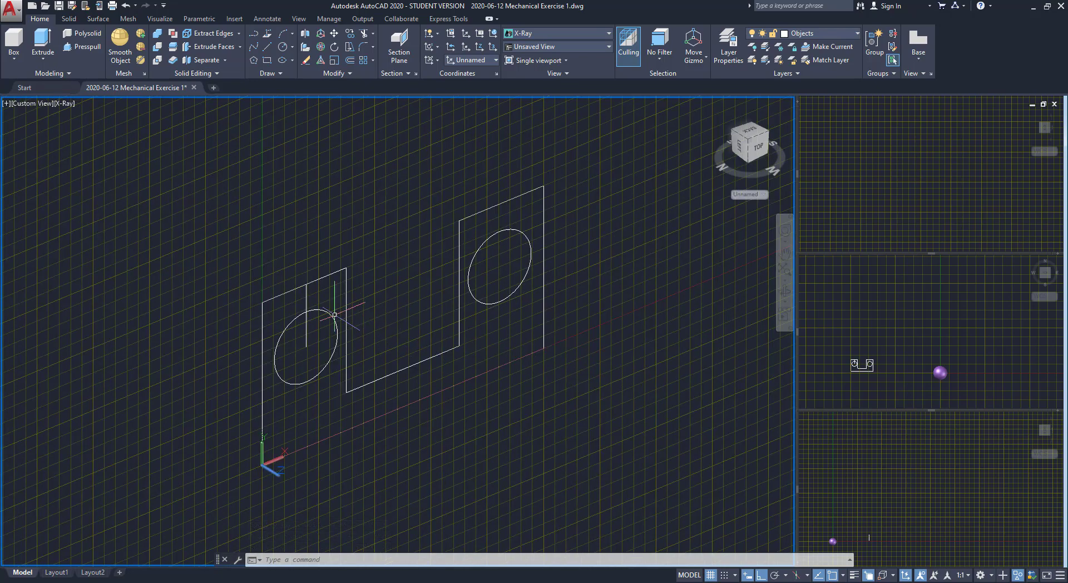
click(312, 308)
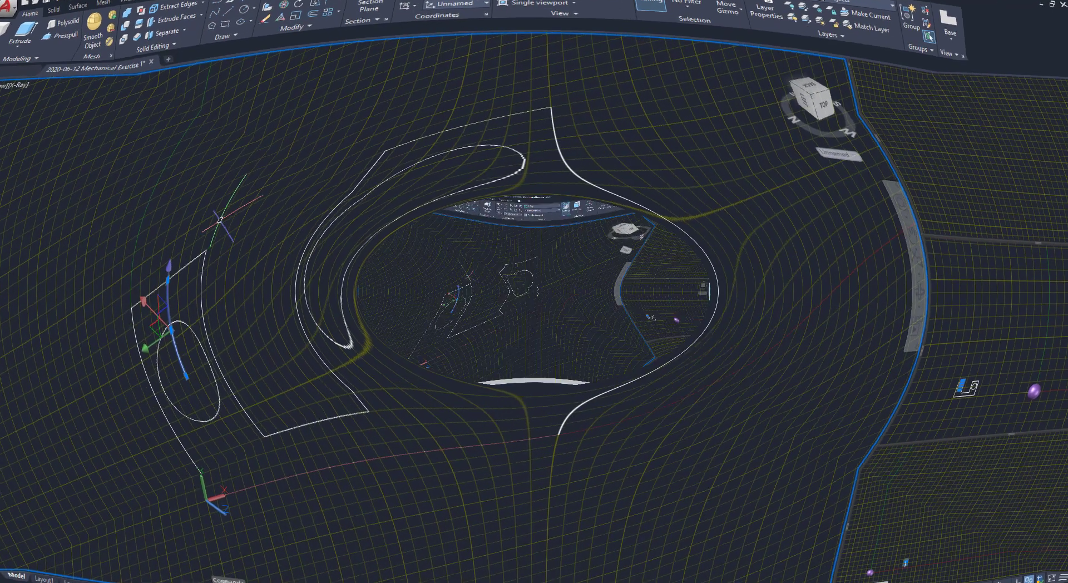
key(Delete)
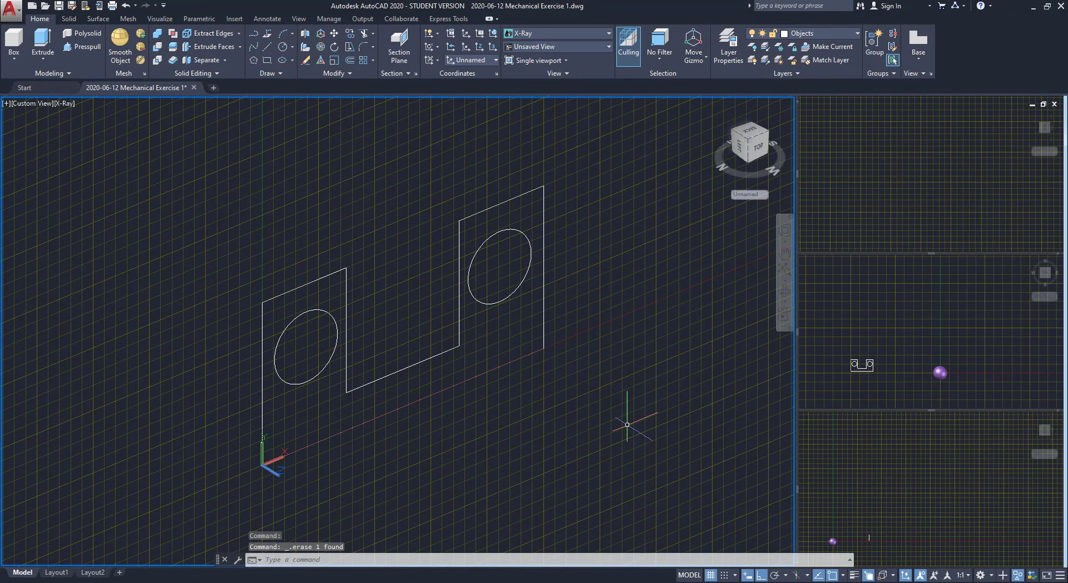
Step: Copy the whole profile with its circles 382 units along X
key(Escape)
key(Escape)
key(Escape)
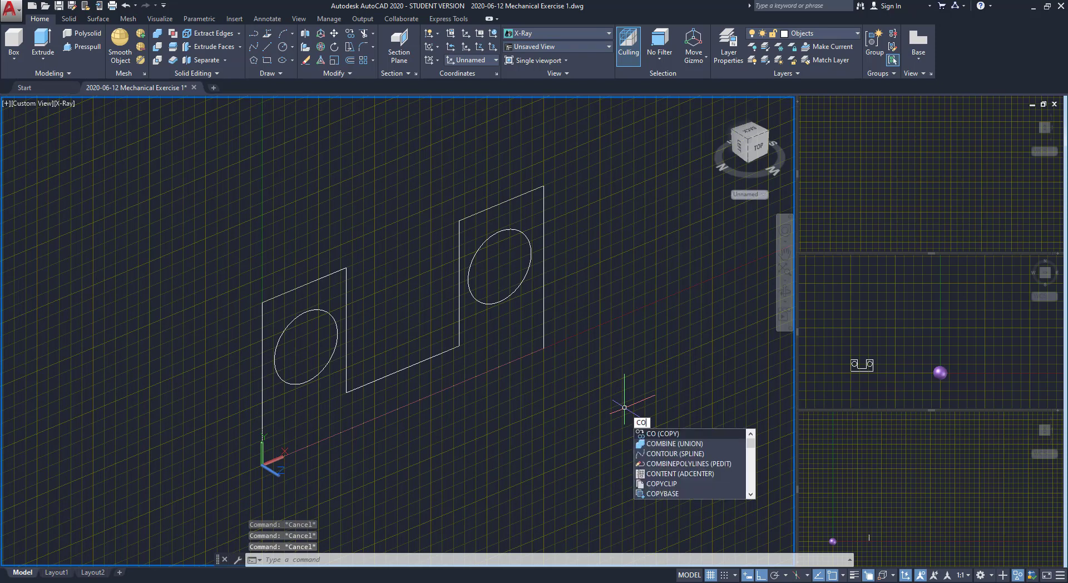
key(Return)
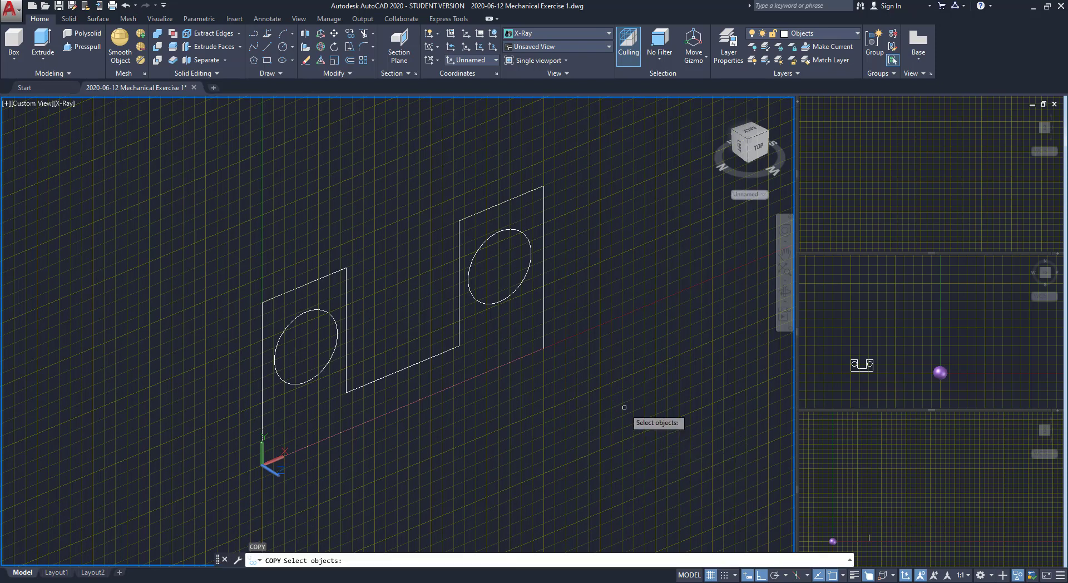
click(647, 456)
click(174, 171)
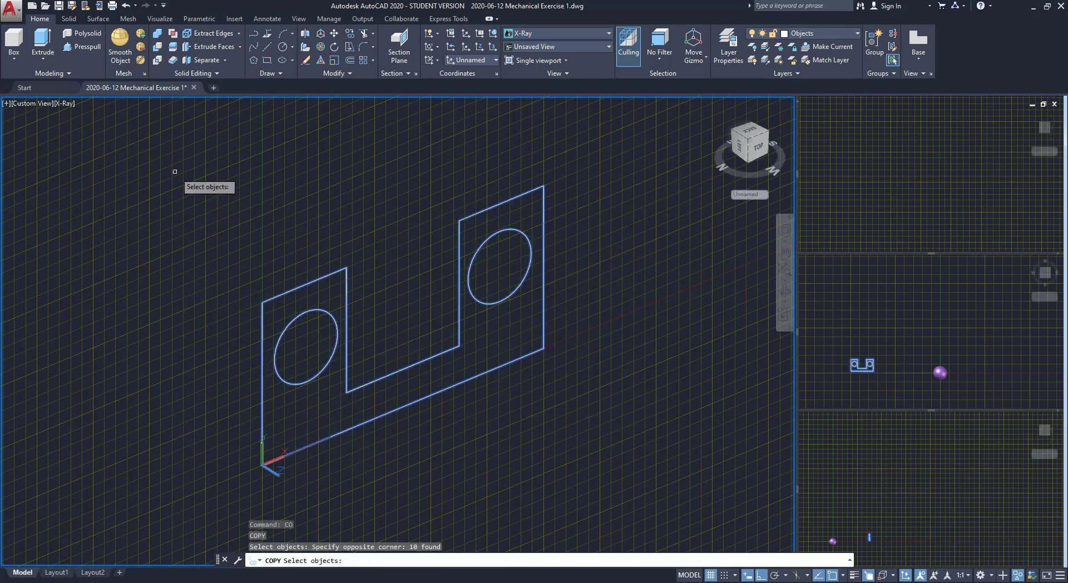
key(Return)
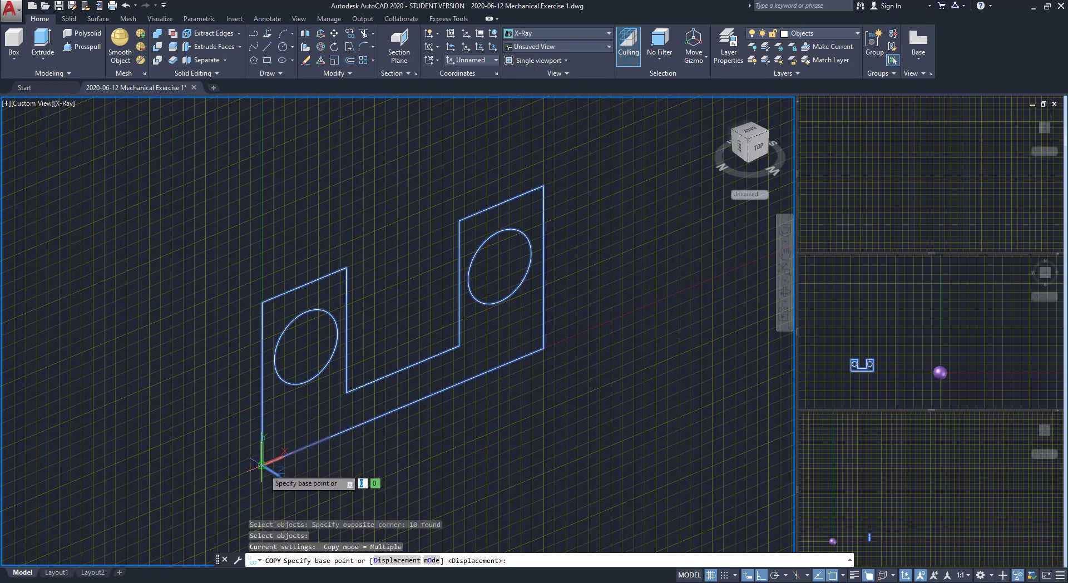
click(265, 464)
scroll(268, 463, down, 3)
click(542, 356)
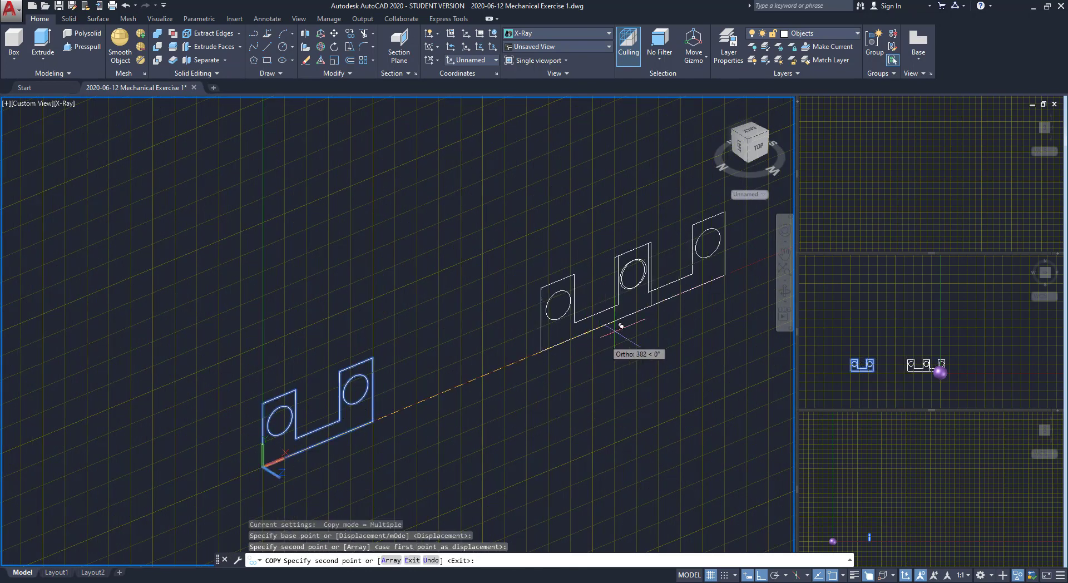
key(Escape)
scroll(614, 332, up, 6)
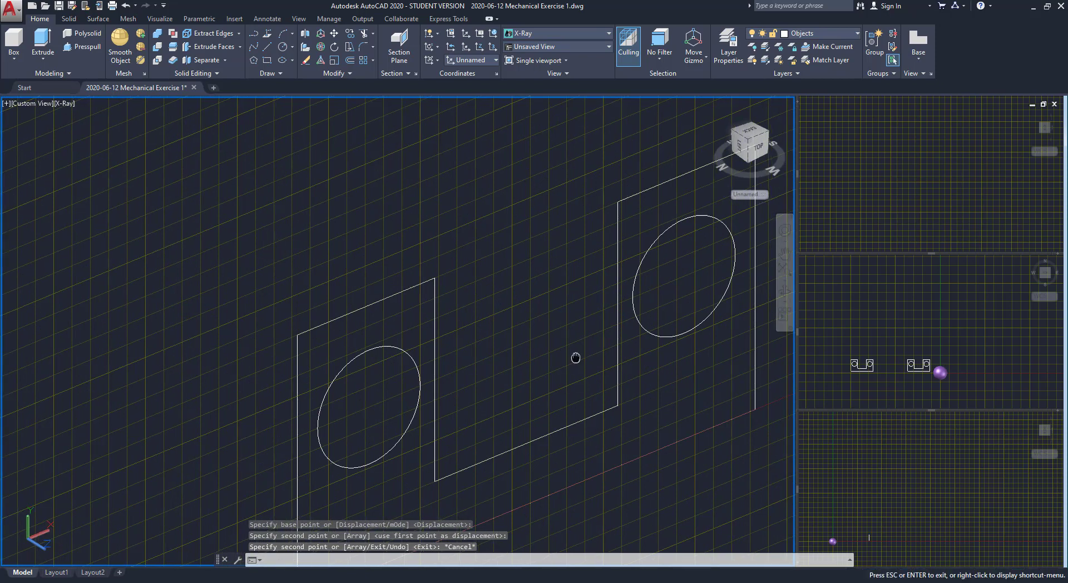
Step: Draw a line from the left profile's top corner to the right profile's top corner
text(l)
key(Return)
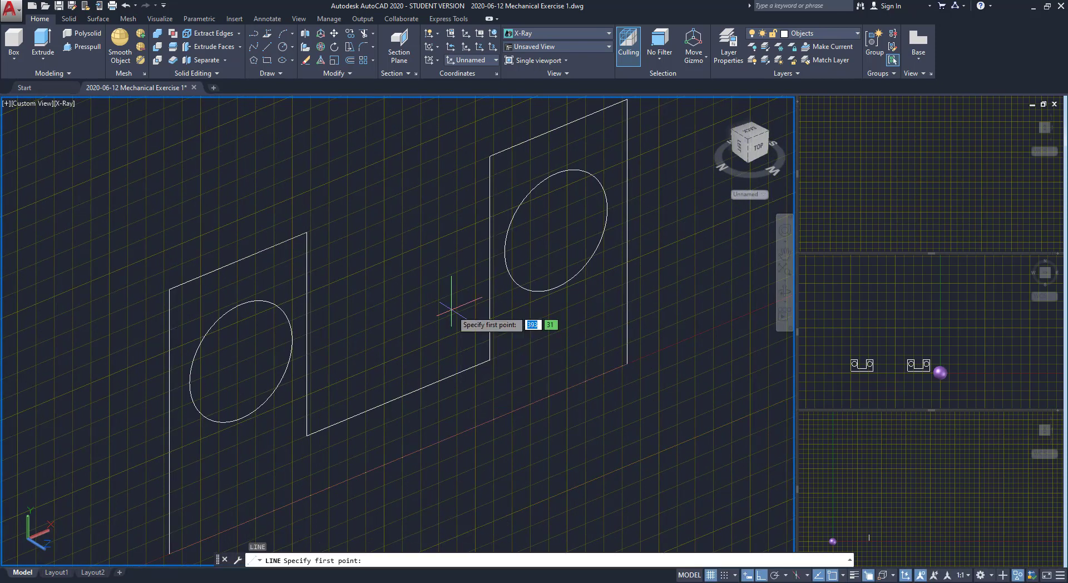
click(306, 232)
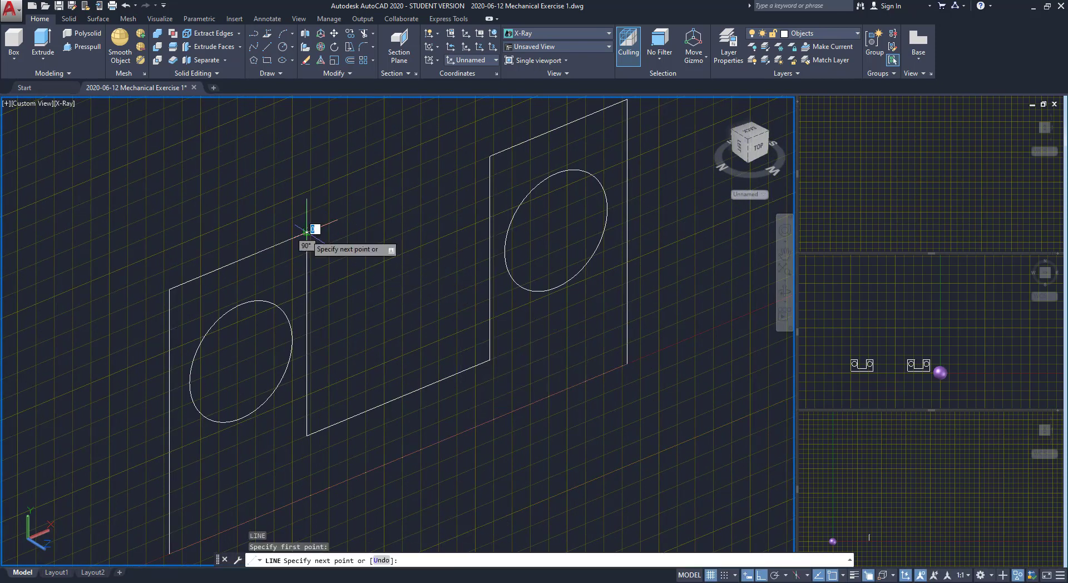
click(489, 156)
key(Escape)
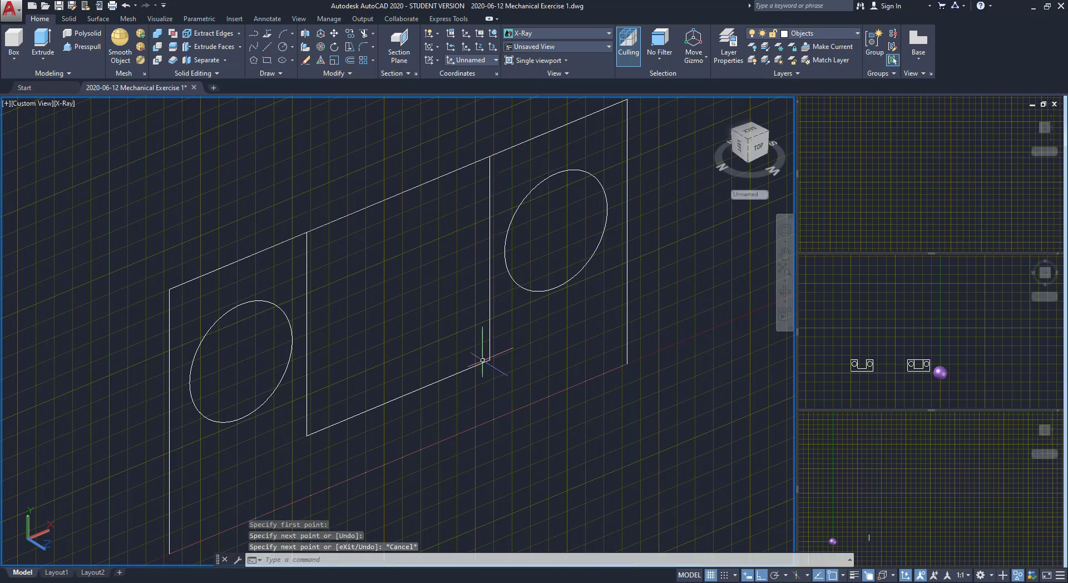
middle_drag(504, 395, 521, 324)
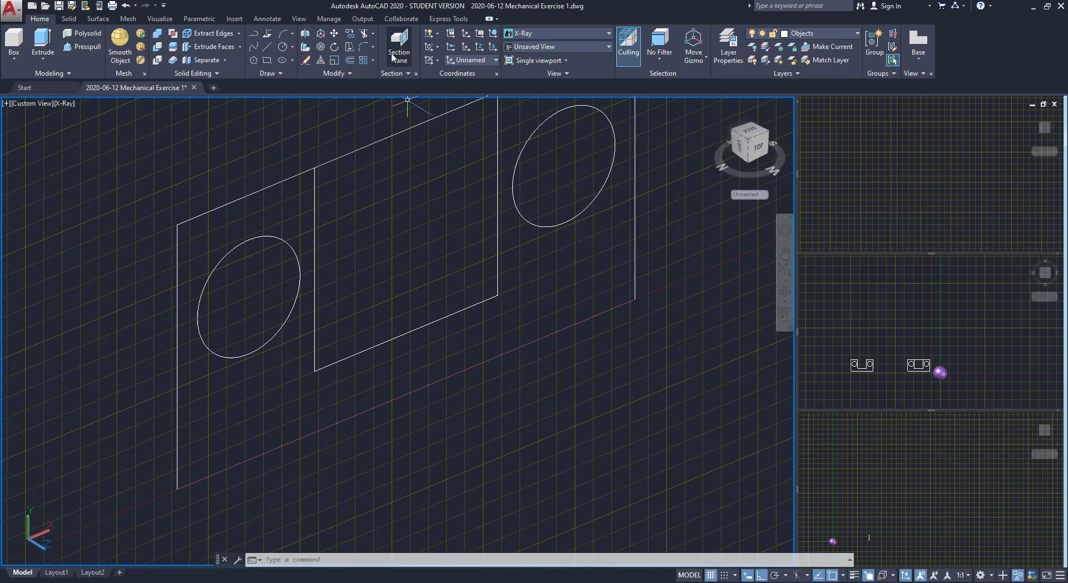
Step: Extend the middle panel's left and right edges to the long bottom line, then erase its old lower edge
click(374, 36)
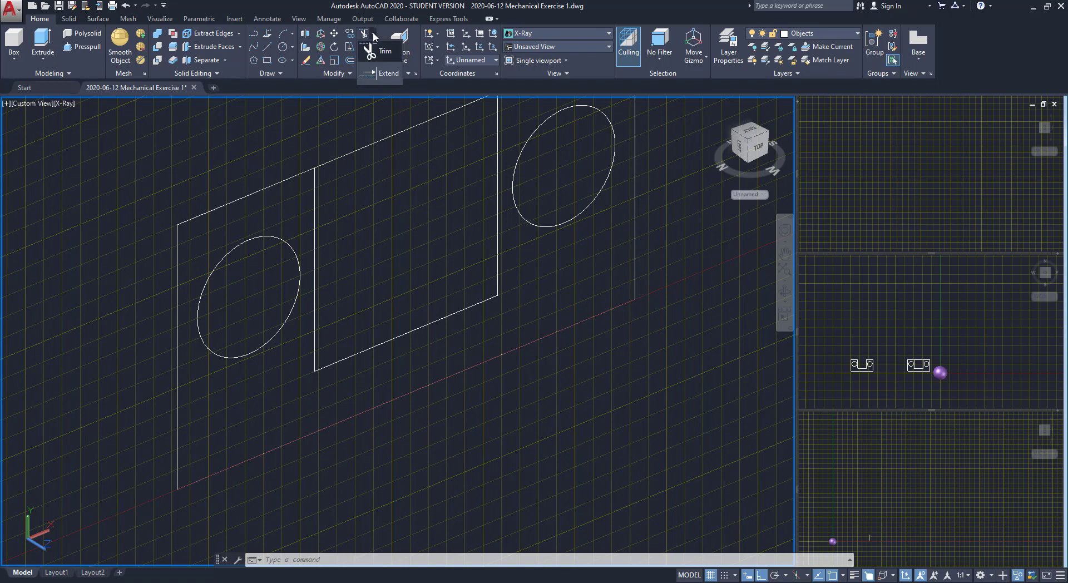
click(389, 74)
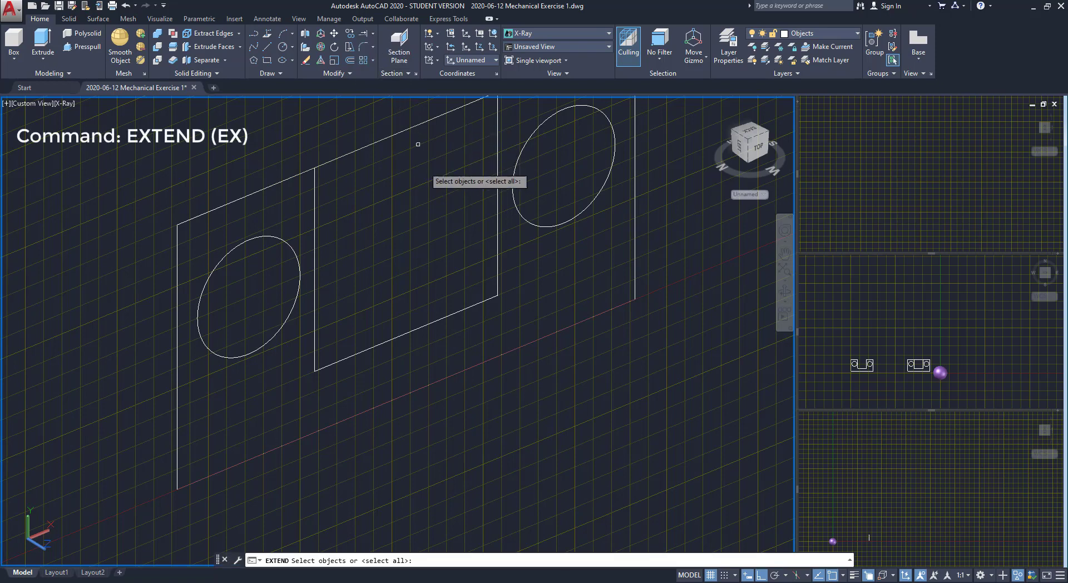
click(484, 361)
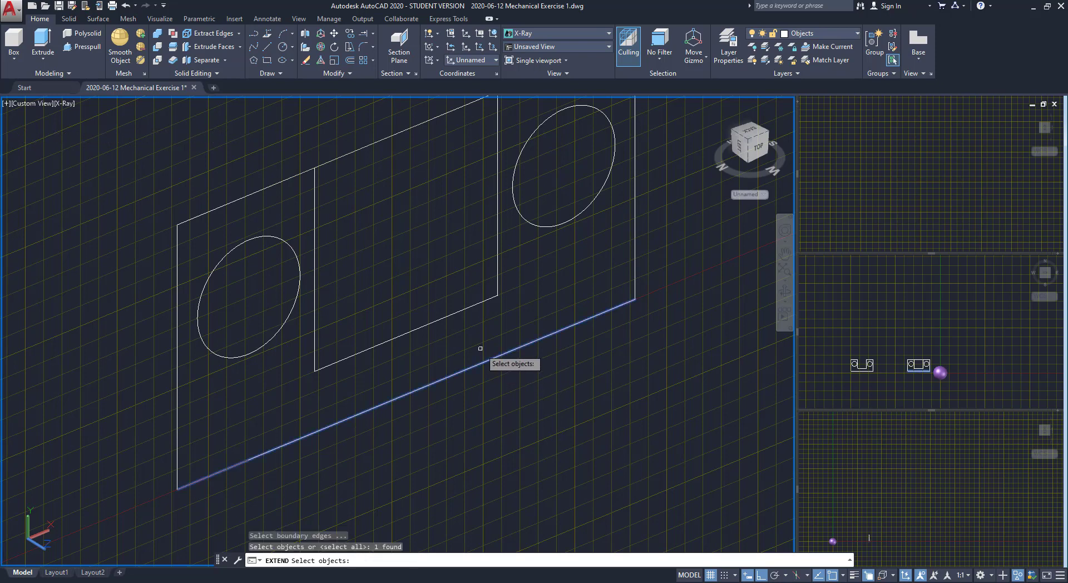
key(Return)
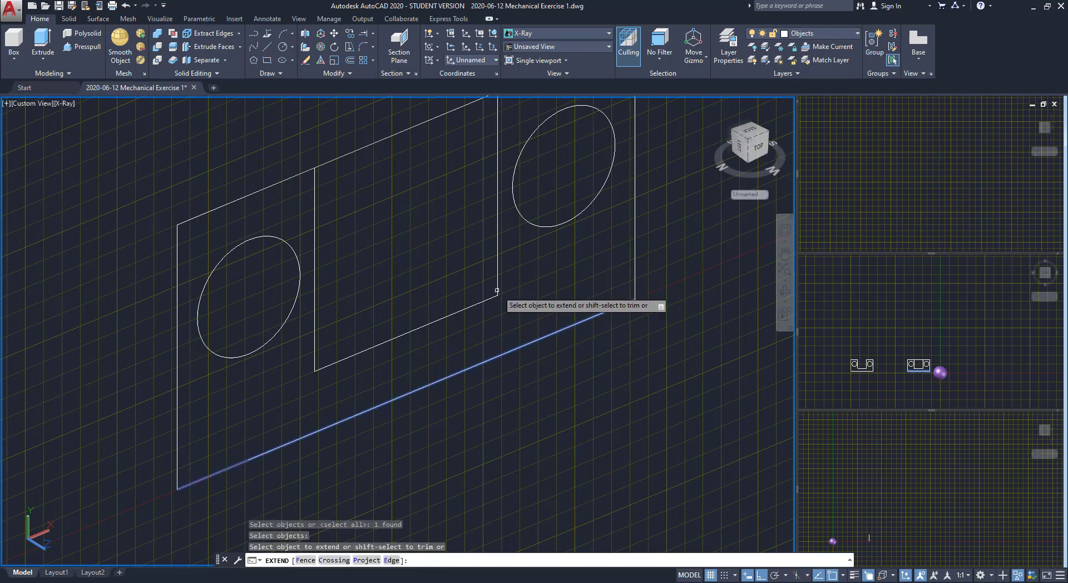
click(499, 290)
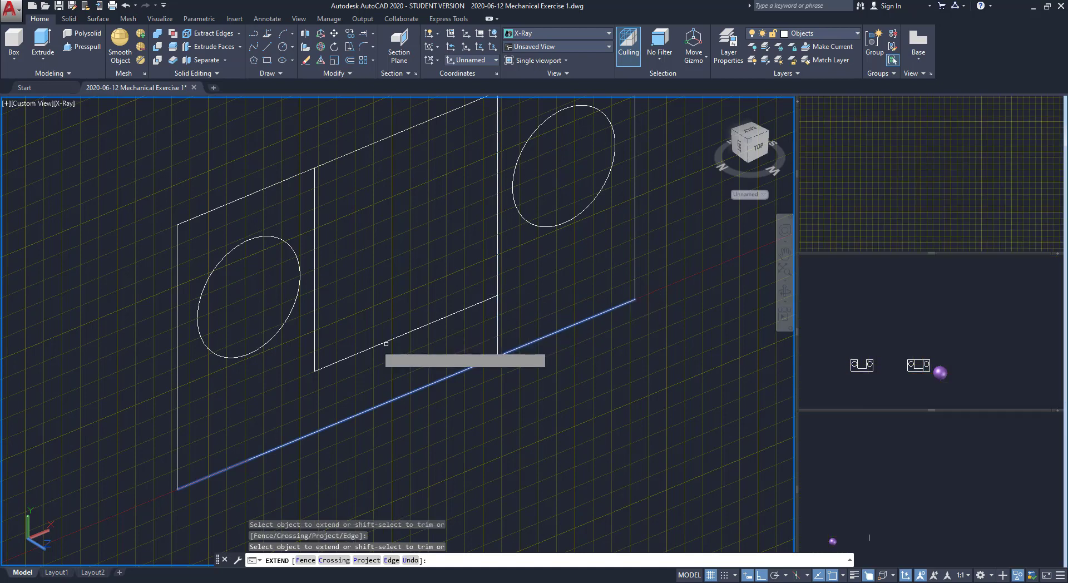
click(316, 354)
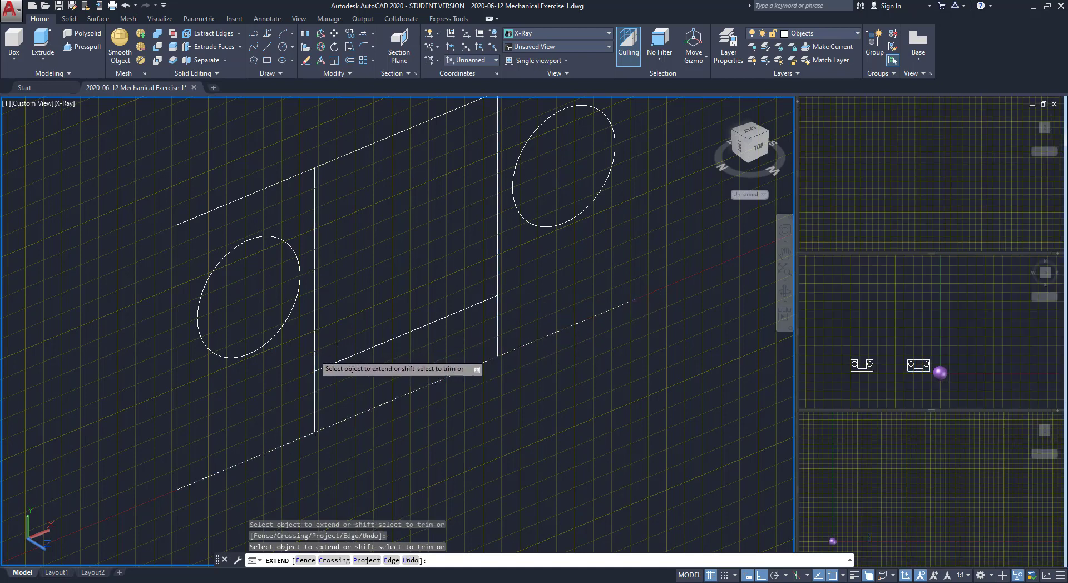
key(Return)
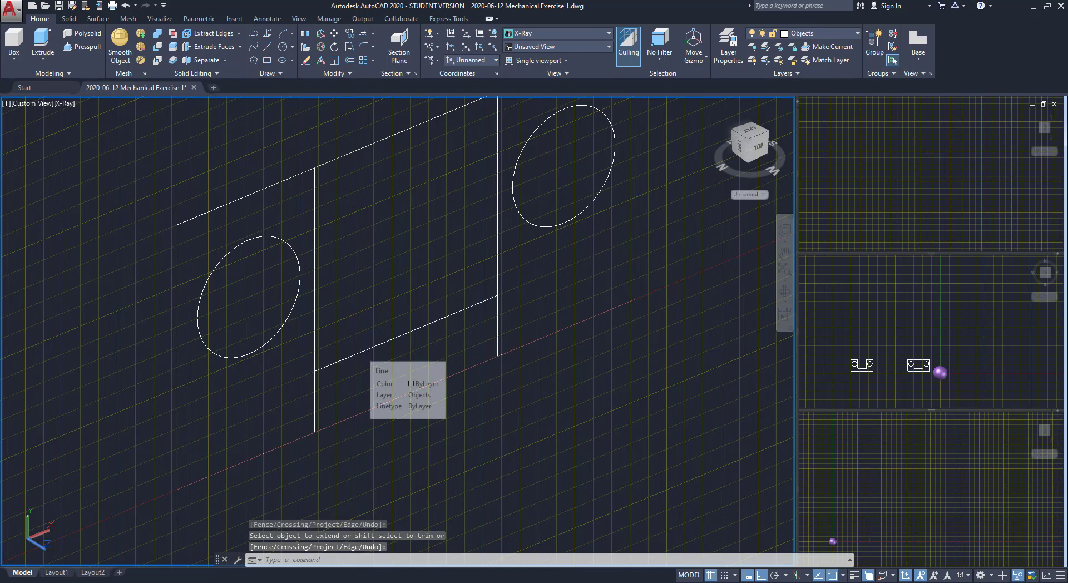
click(364, 348)
key(Delete)
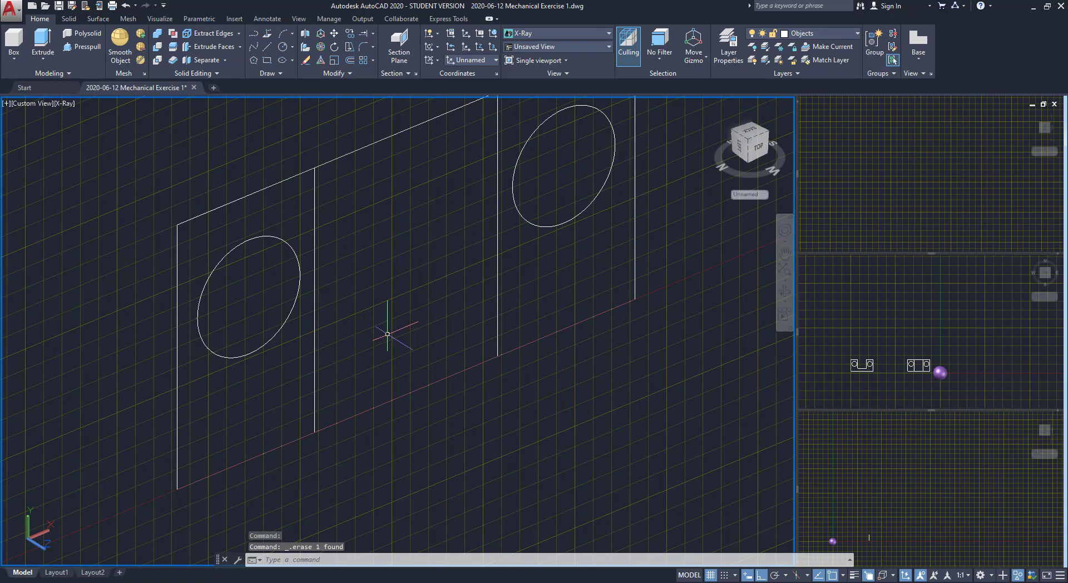
Step: Draw a 30-diameter circle 25 below the middle panel's top-edge midpoint, then unisolate hidden objects
text(c)
key(Return)
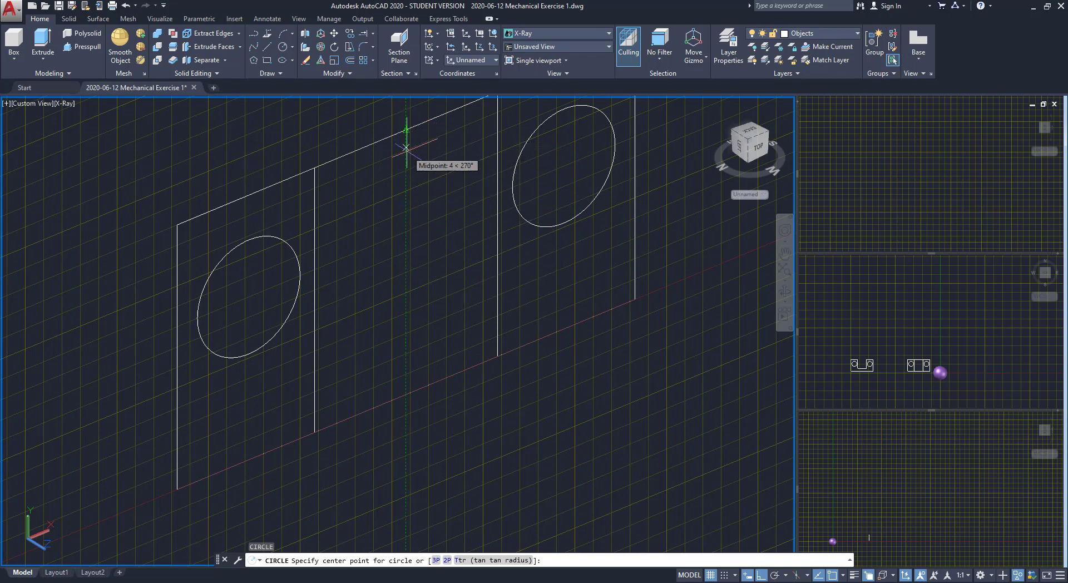
text(25)
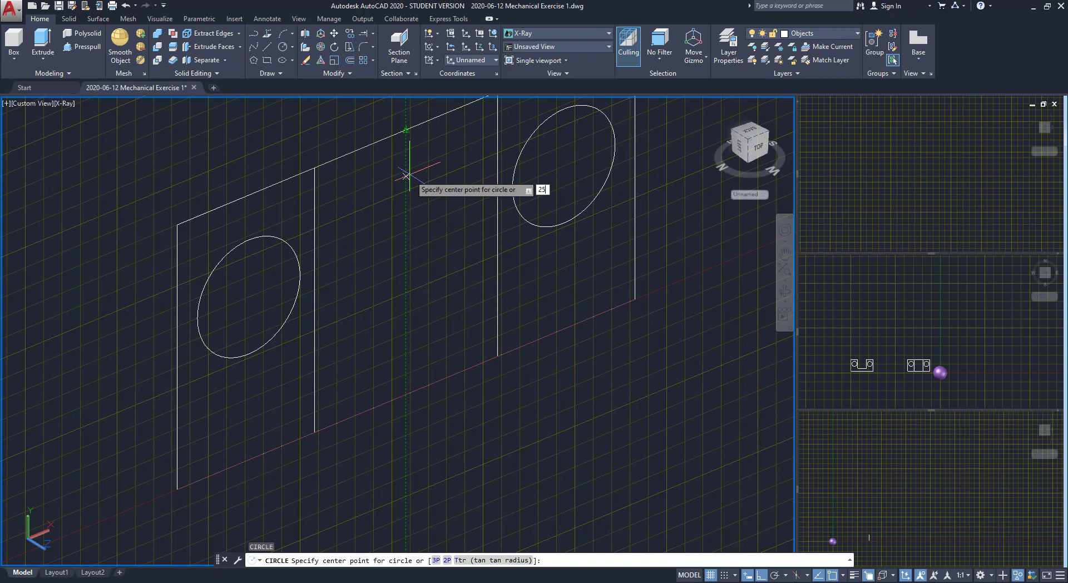
key(Return)
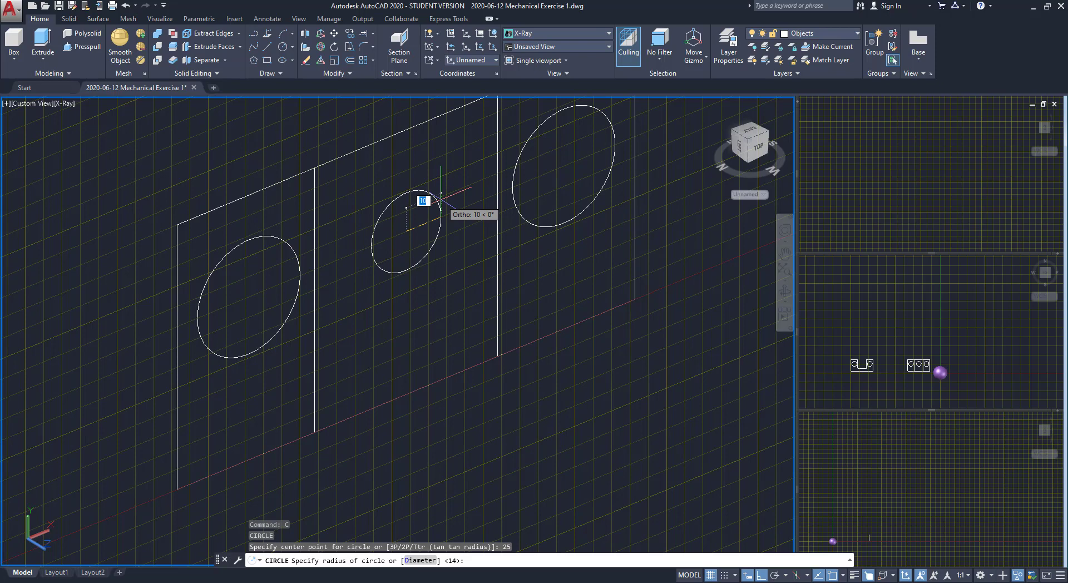
text(d)
key(Return)
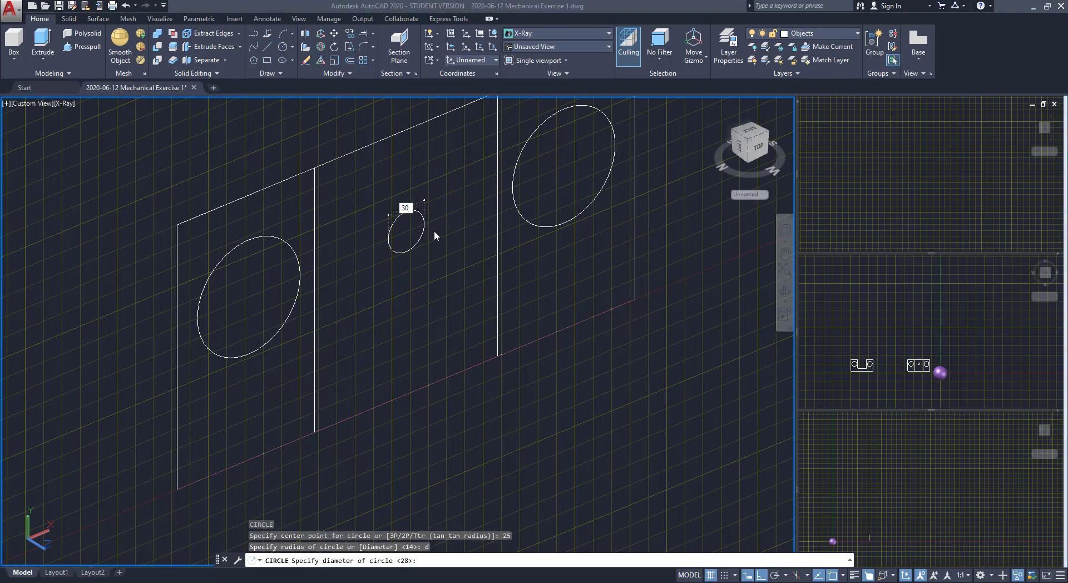
text(30)
key(Return)
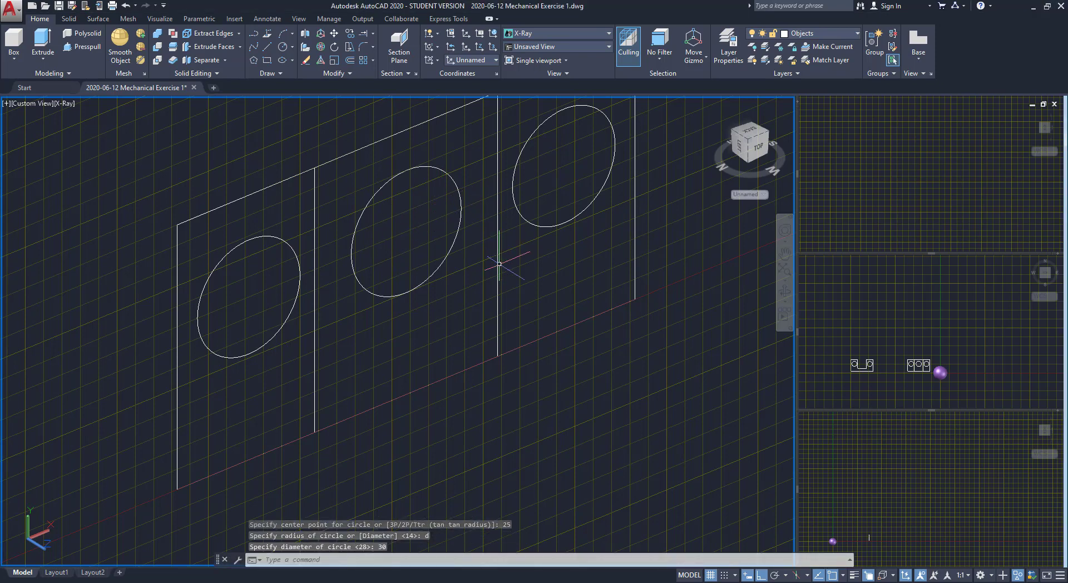
click(1017, 575)
click(981, 535)
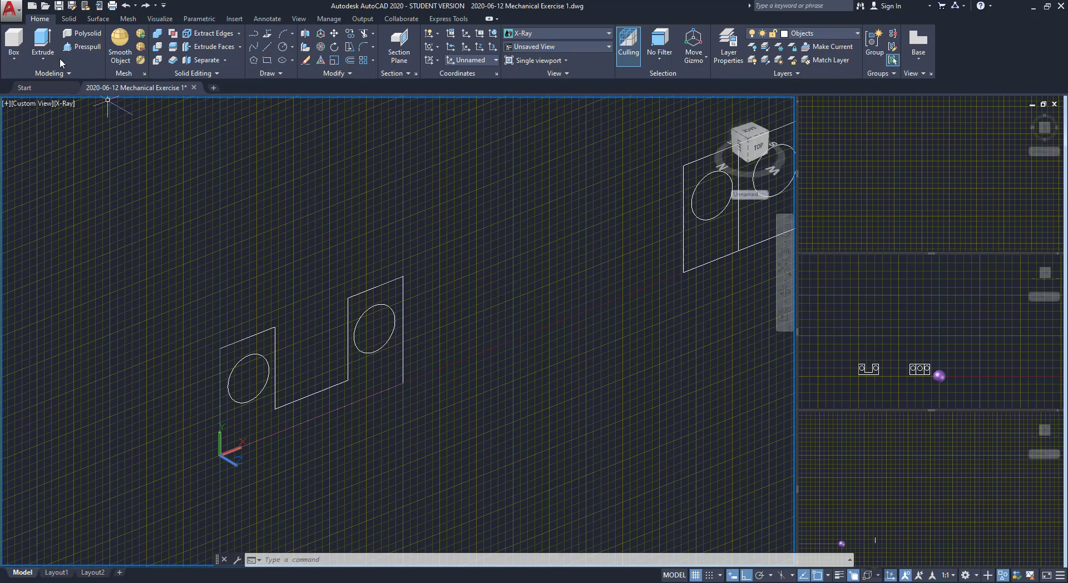
Step: Press-pull the U-shaped profile into a 25-high solid
click(102, 47)
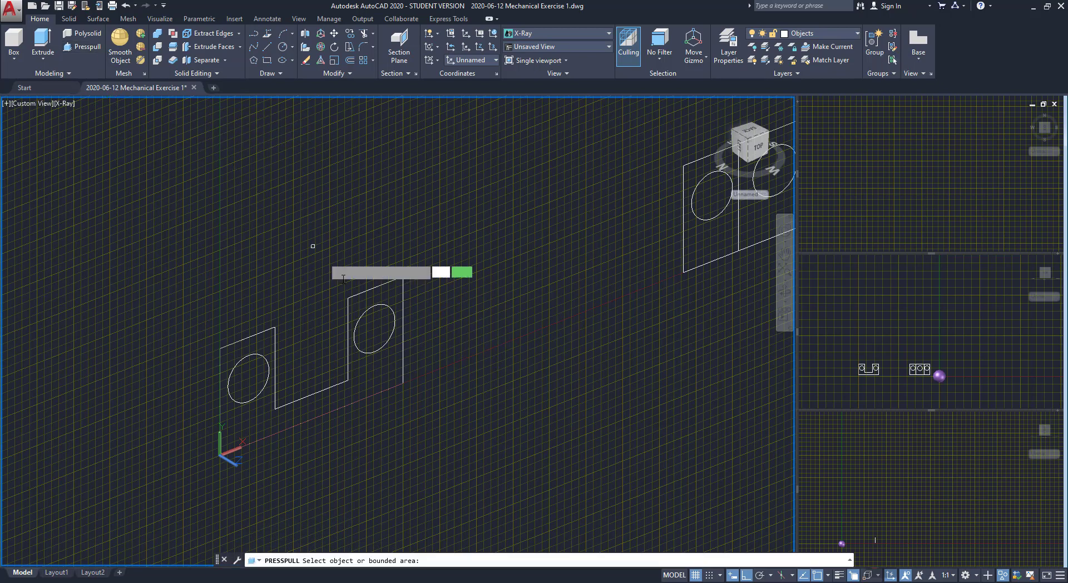
click(371, 381)
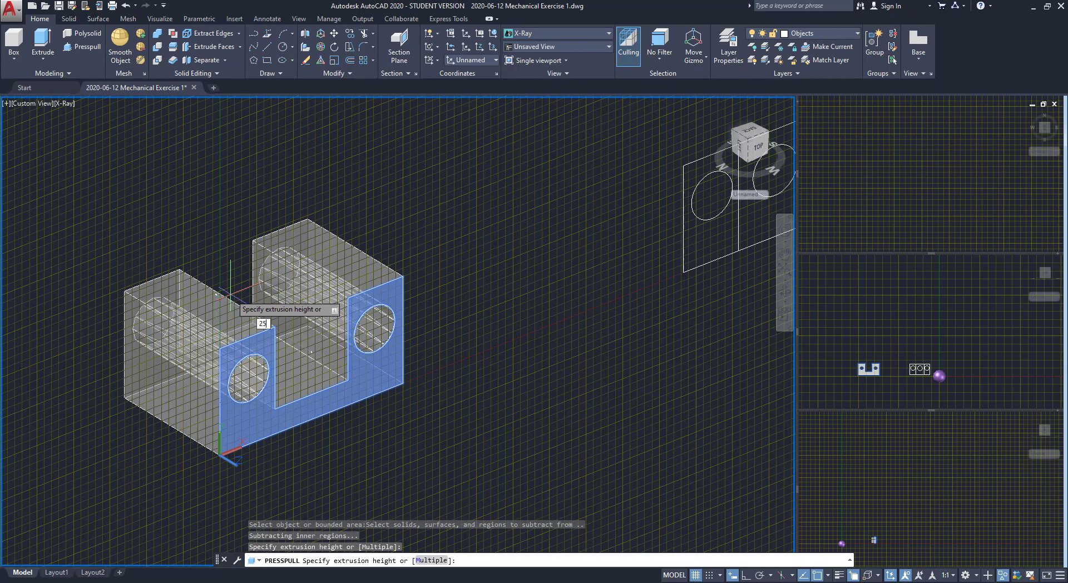
key(Return)
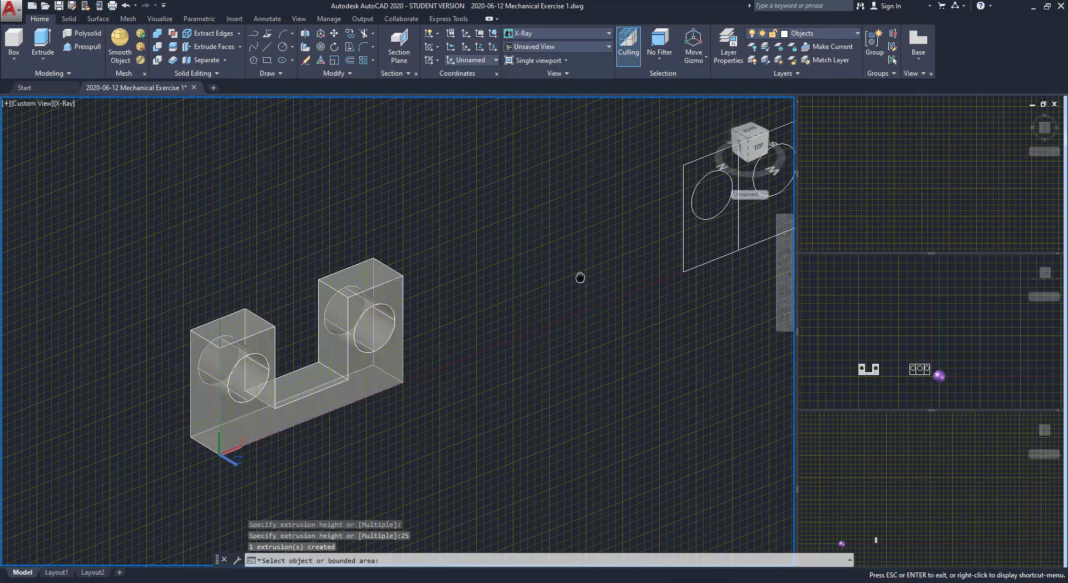
Step: Press-pull the three-panel profile's outer squares to 25 and its middle panel to 15
middle_drag(580, 277, 305, 420)
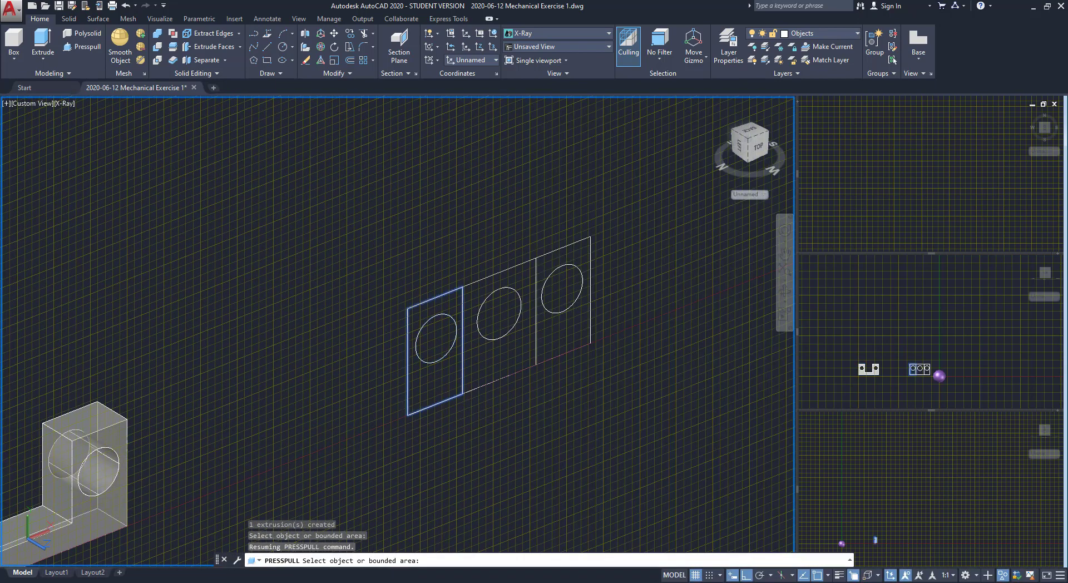
click(434, 384)
click(354, 352)
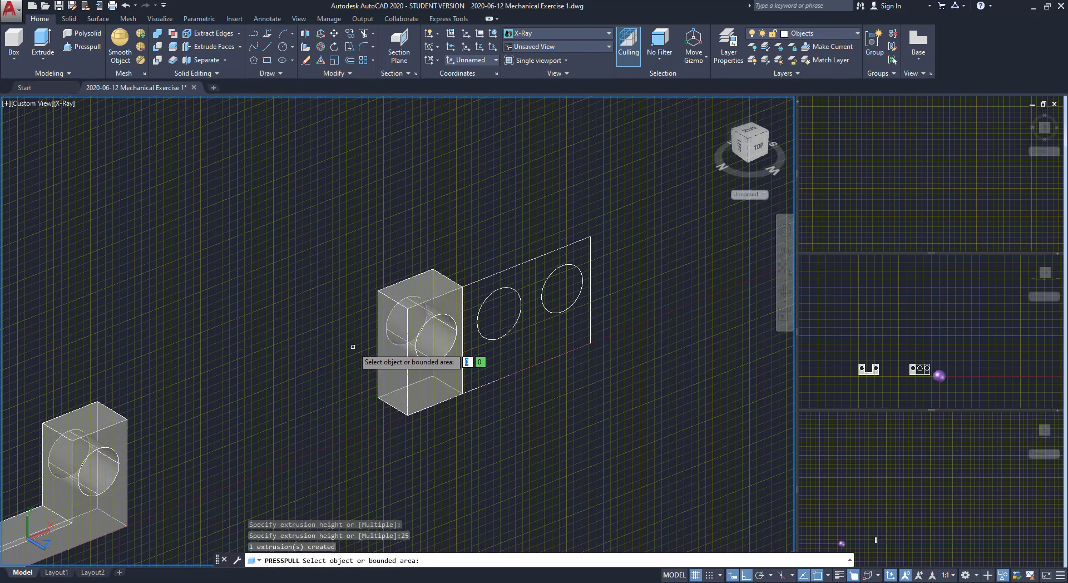
click(569, 337)
text(25)
key(Return)
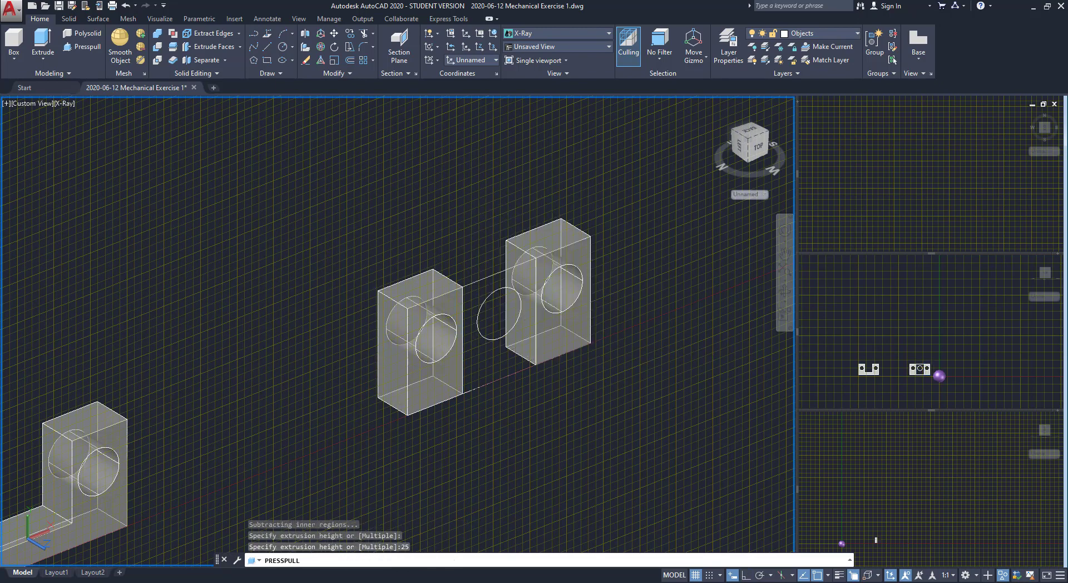
click(498, 354)
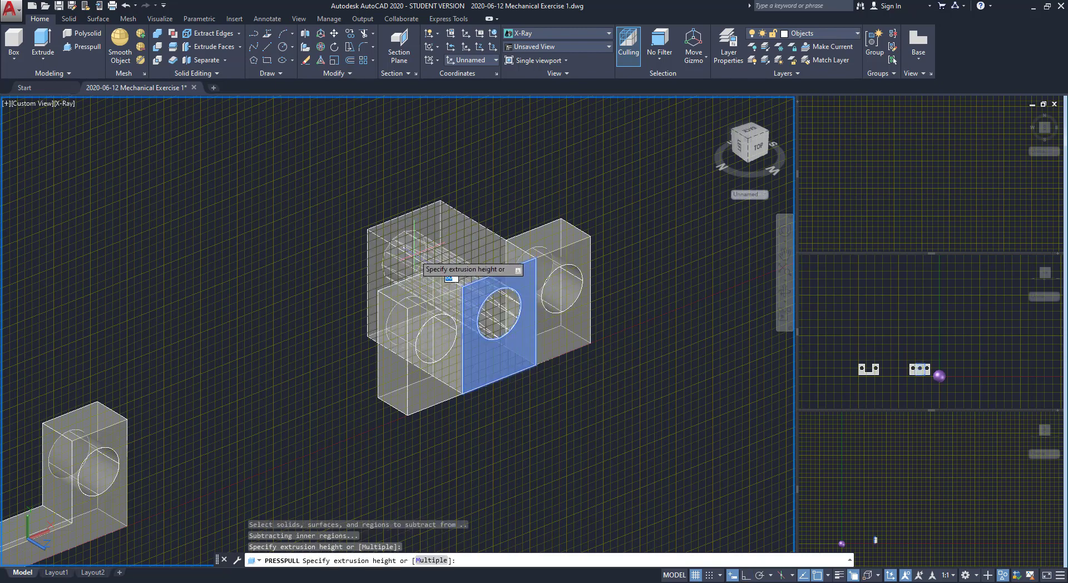
text(15)
key(Return)
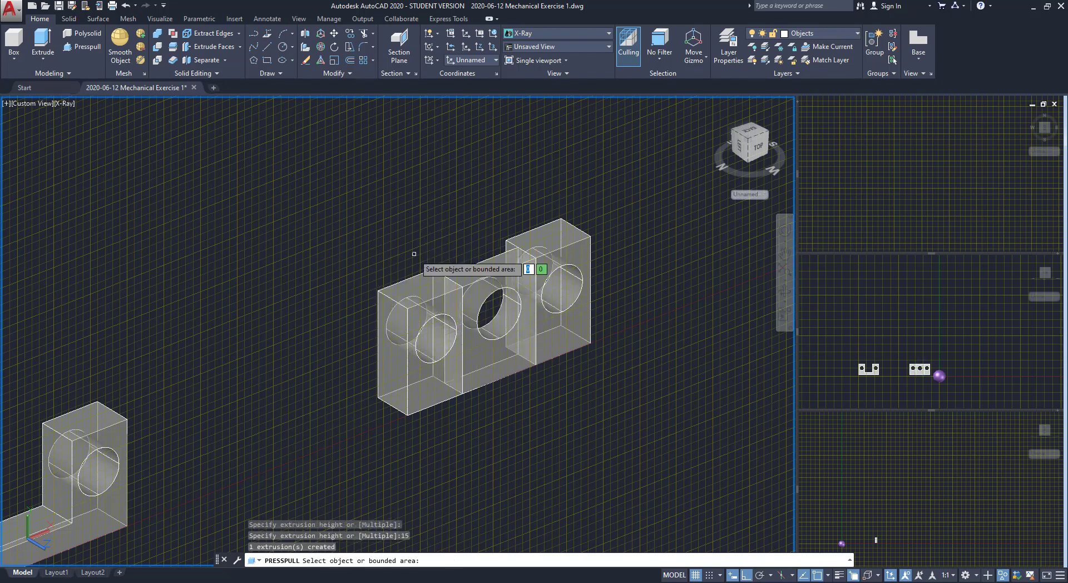
key(Return)
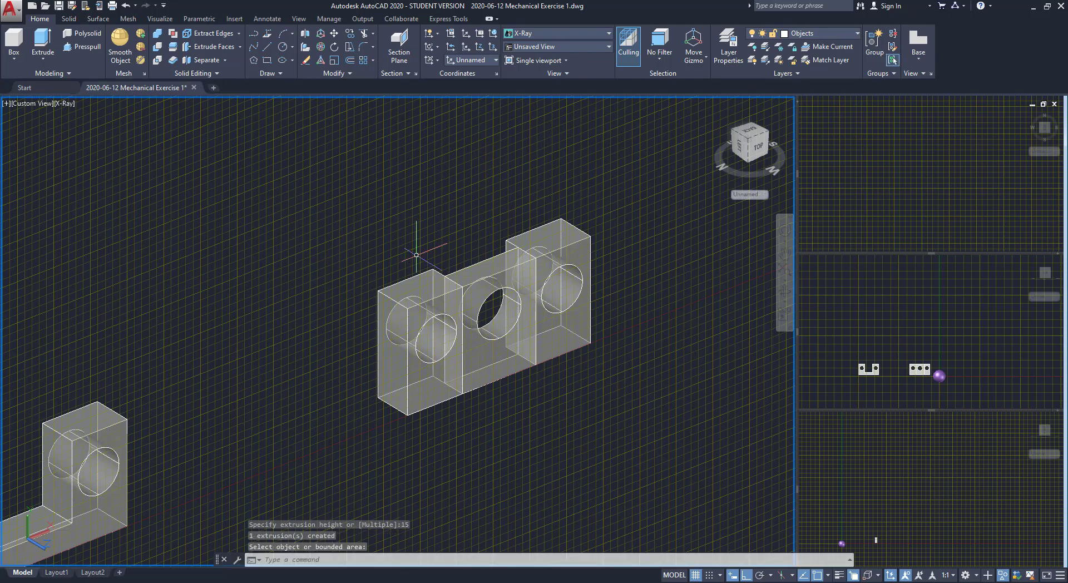
Step: Unisolate objects to reveal the hidden base plate, and frame both parts in view
scroll(417, 239, down, 2)
middle_drag(267, 415, 387, 365)
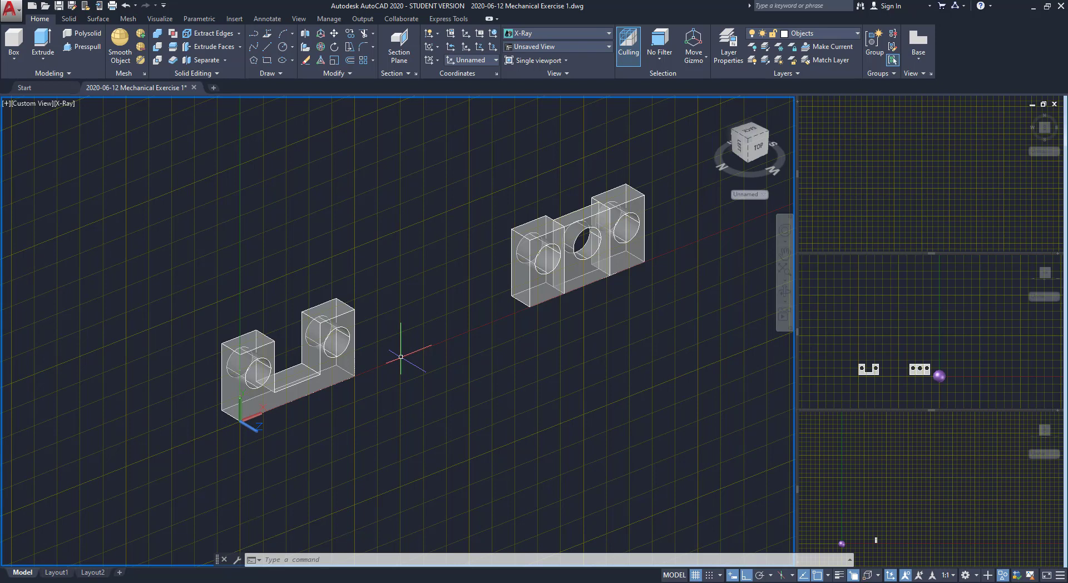
right_click(401, 356)
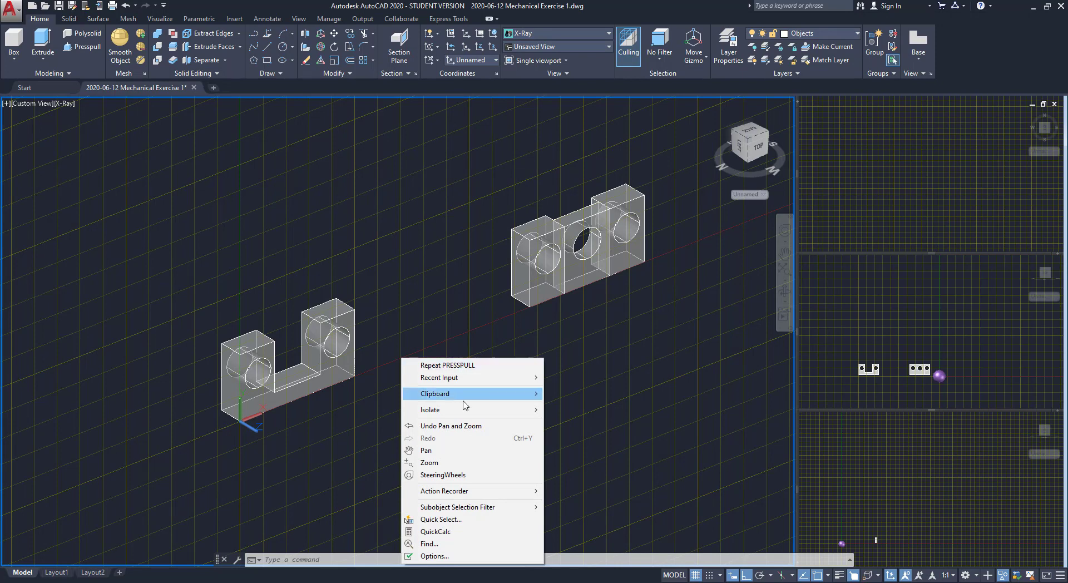
mouse_move(469, 410)
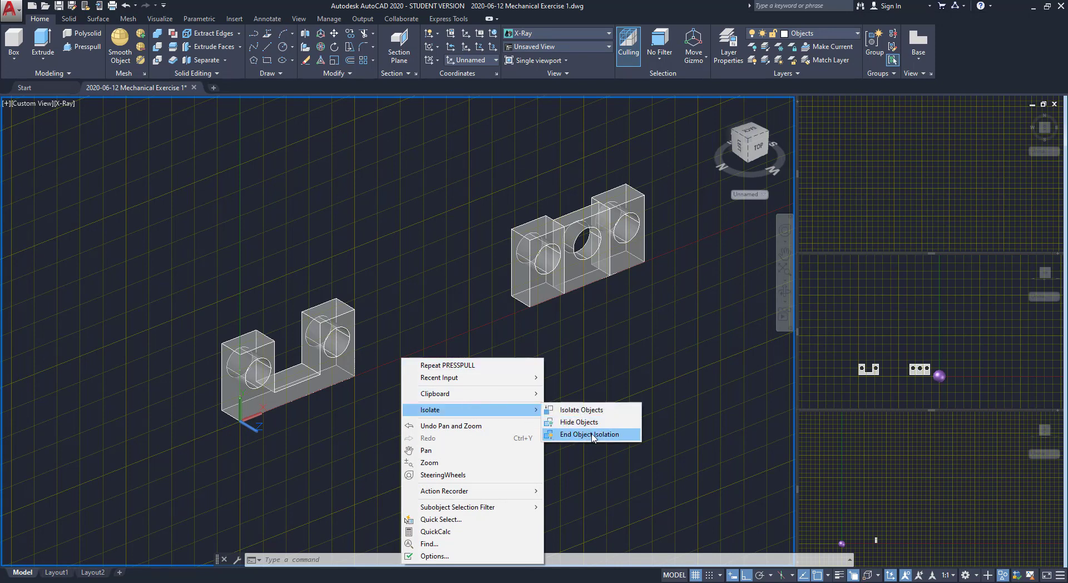
click(593, 437)
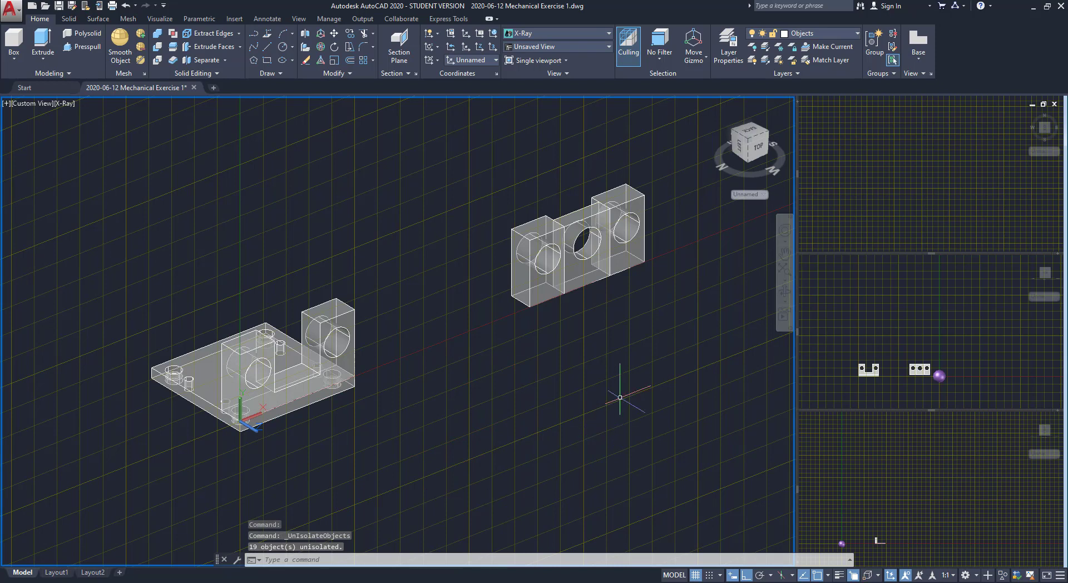
middle_drag(632, 312, 604, 373)
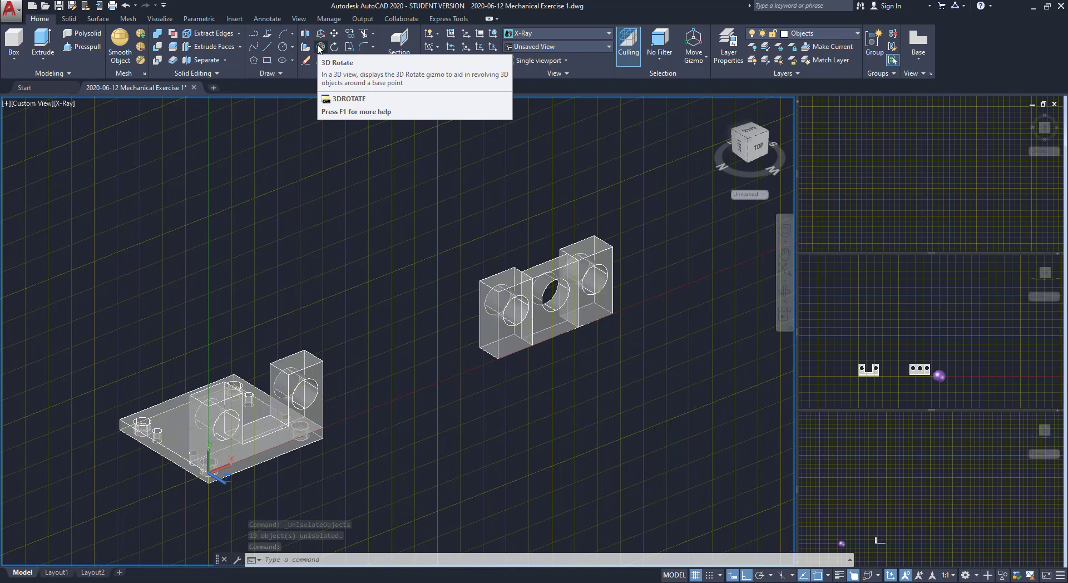
Step: 3D-rotate the three-hole block about a base point on it to a new orientation
click(319, 48)
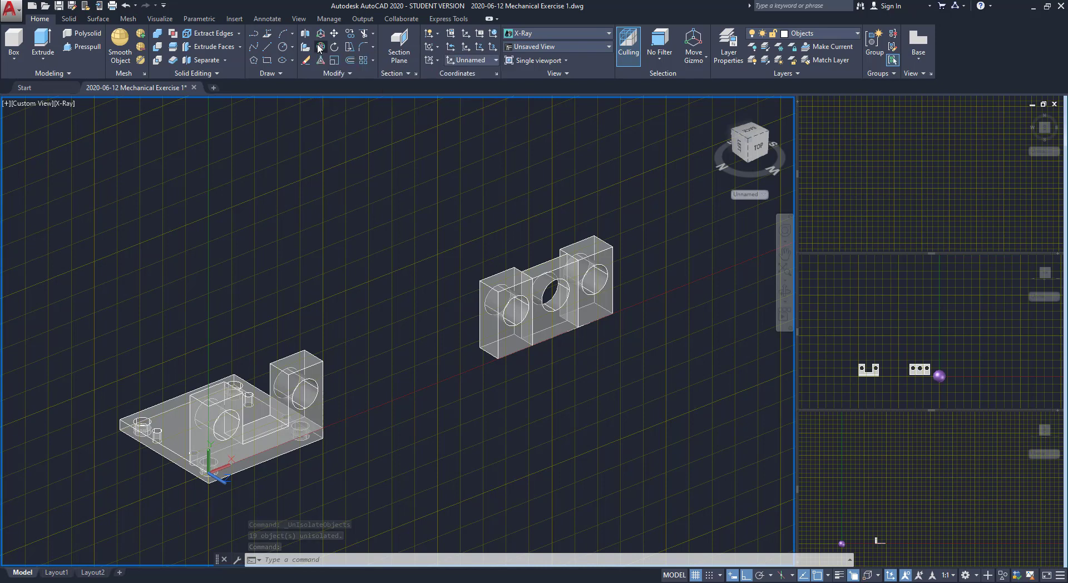
click(648, 392)
click(392, 169)
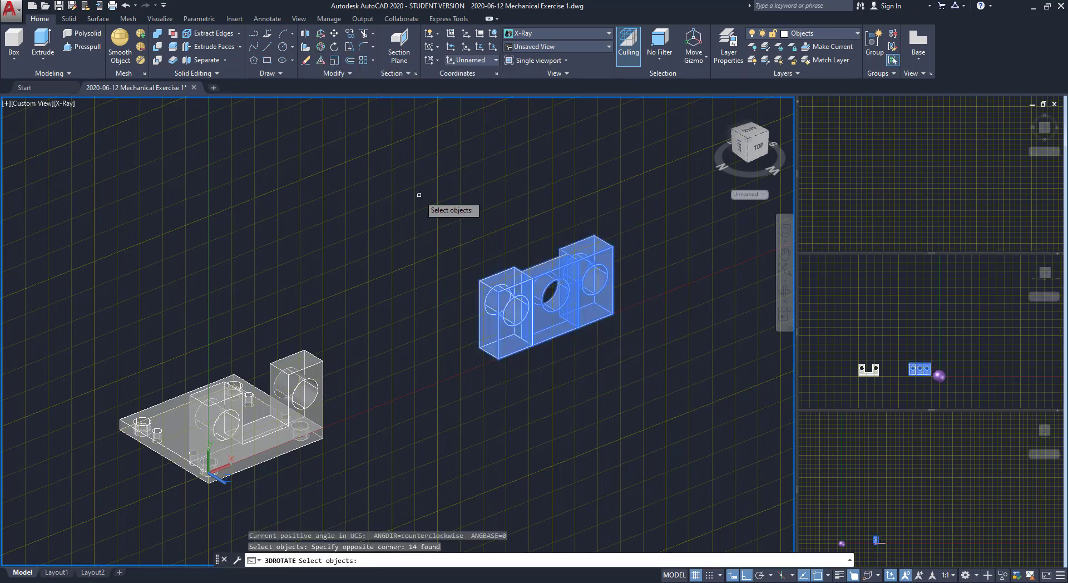
key(Return)
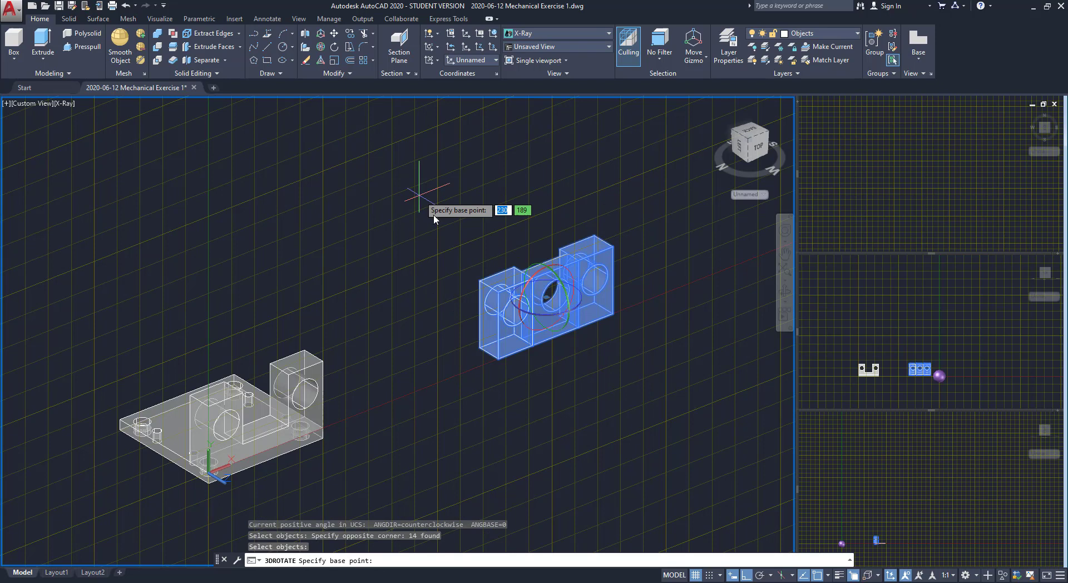
click(554, 320)
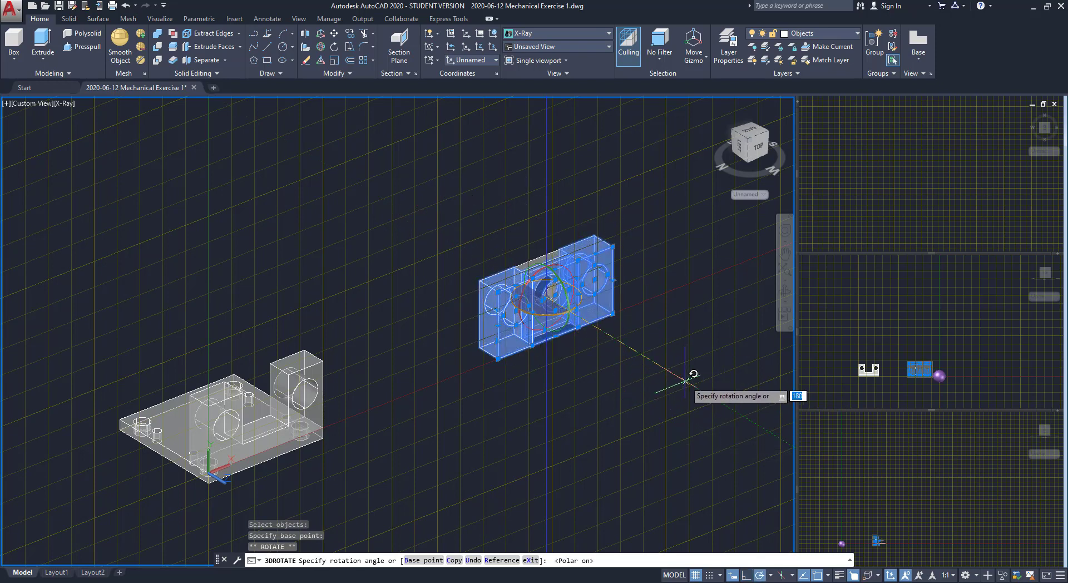
click(685, 380)
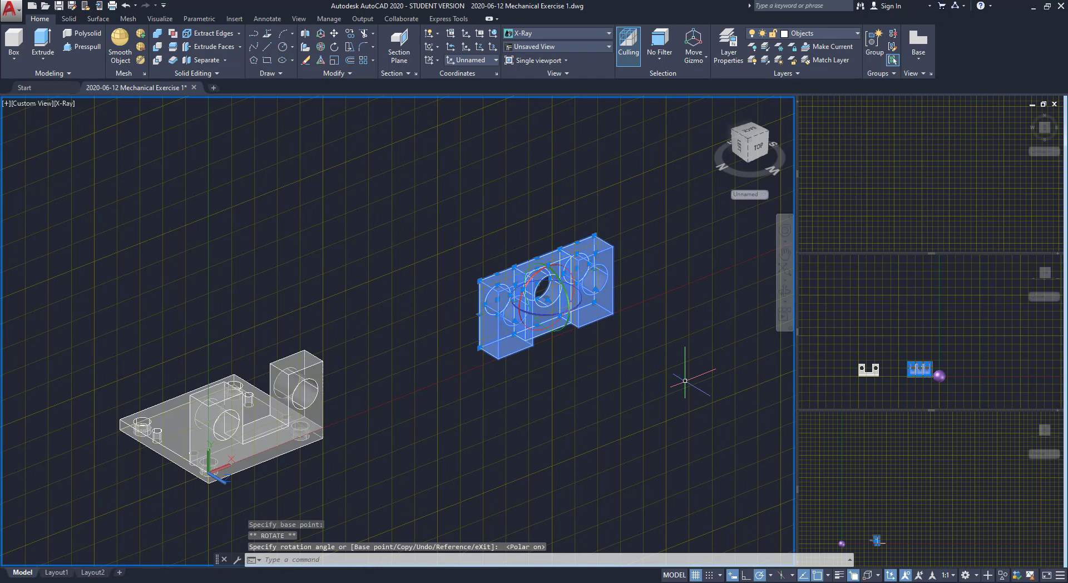
key(Escape)
Step: Begin moving the three-hole block with M, starting a selection window around it
text(m)
key(Return)
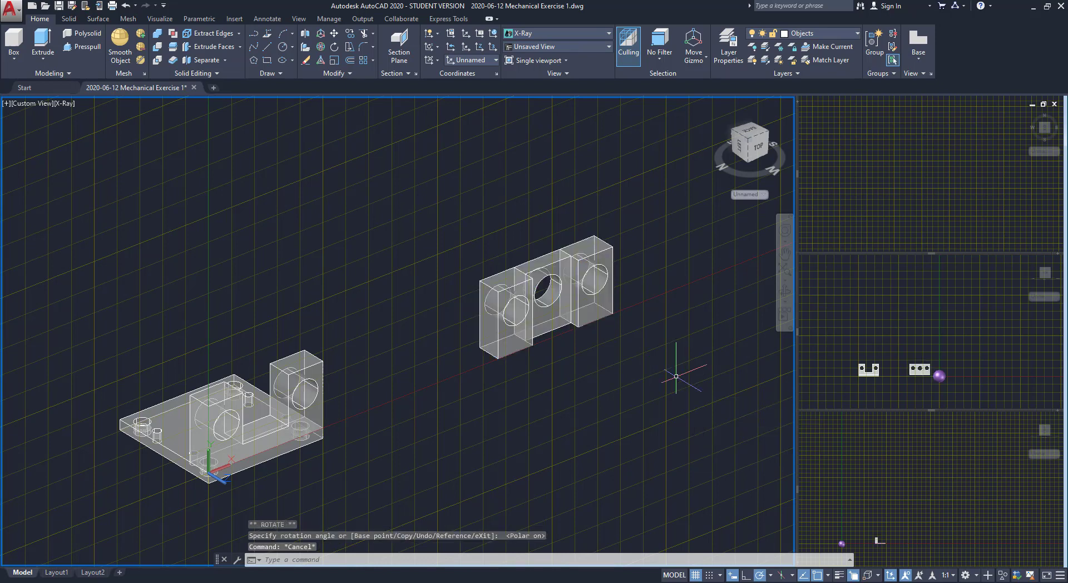
click(677, 377)
Step: Move the three-hole block by its corner onto the base plate's back corner
click(412, 170)
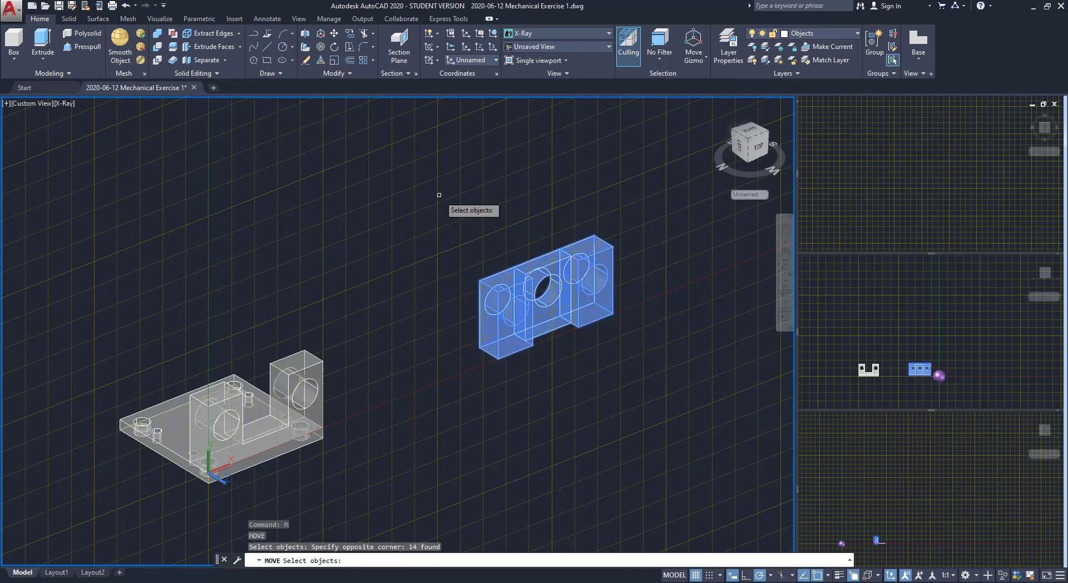
scroll(516, 368, up, 1)
key(Return)
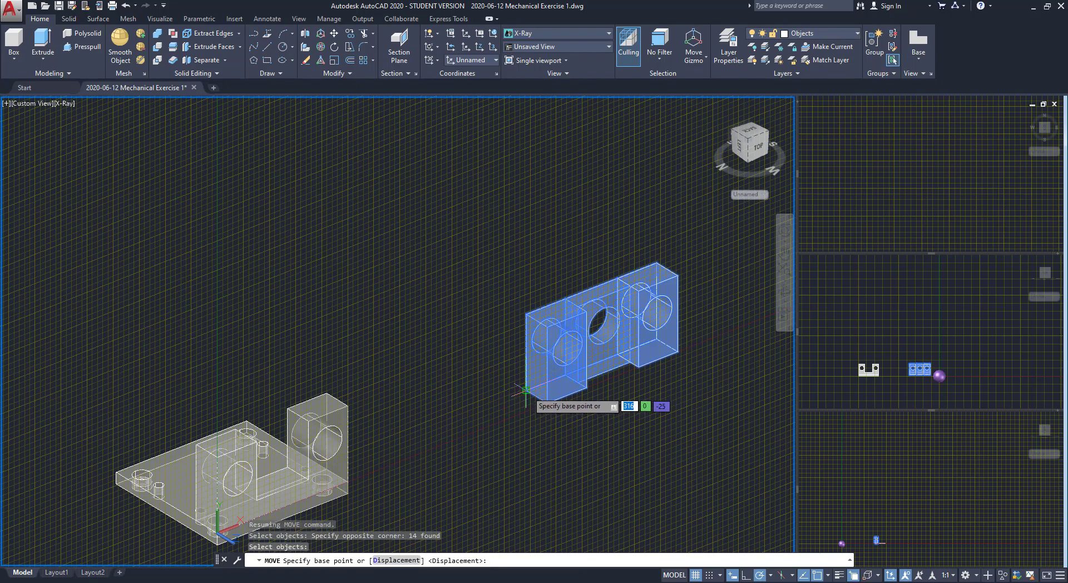
click(526, 390)
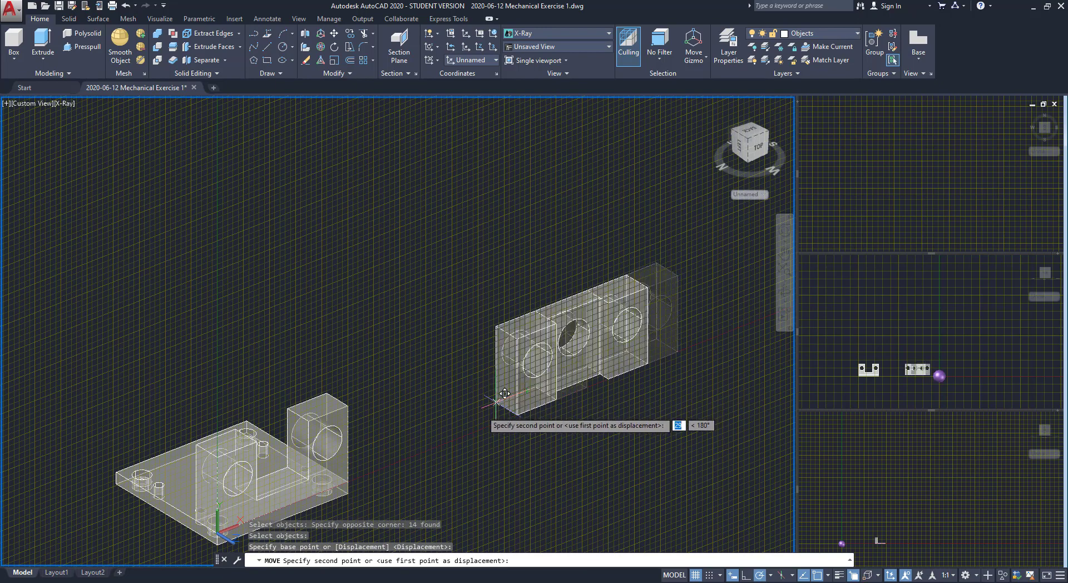
middle_drag(164, 467, 303, 422)
scroll(303, 421, up, 5)
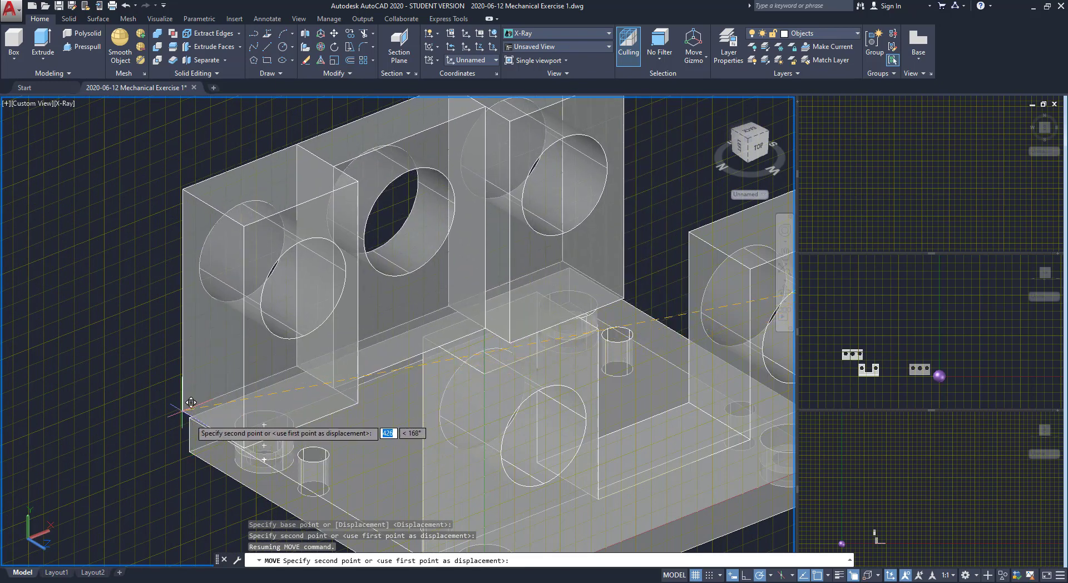
click(198, 409)
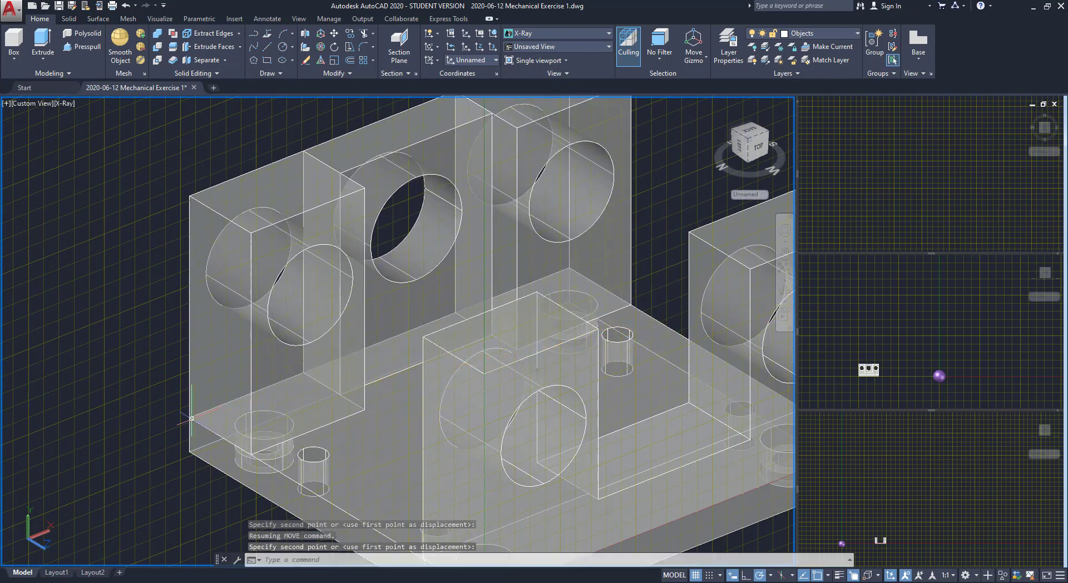
scroll(183, 392, down, 5)
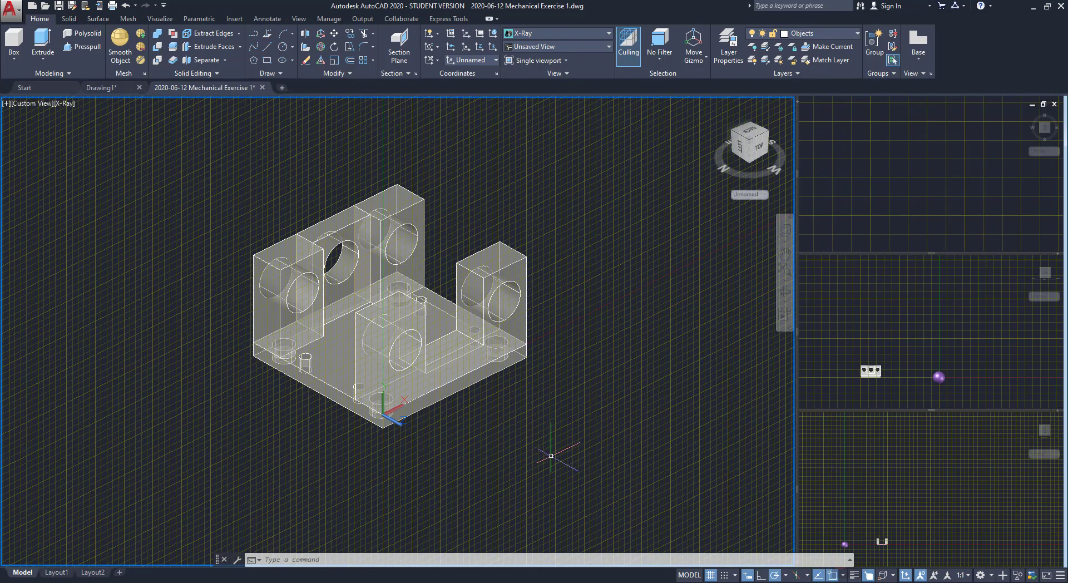
Step: Union the base plate, three-hole block and U-shaped block into one solid
click(157, 35)
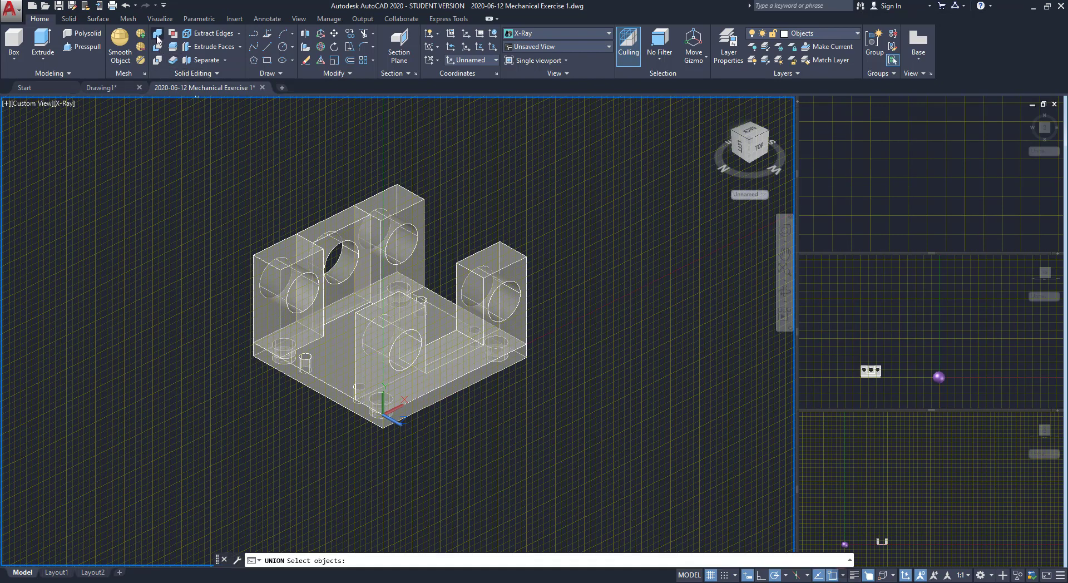
click(597, 484)
click(217, 147)
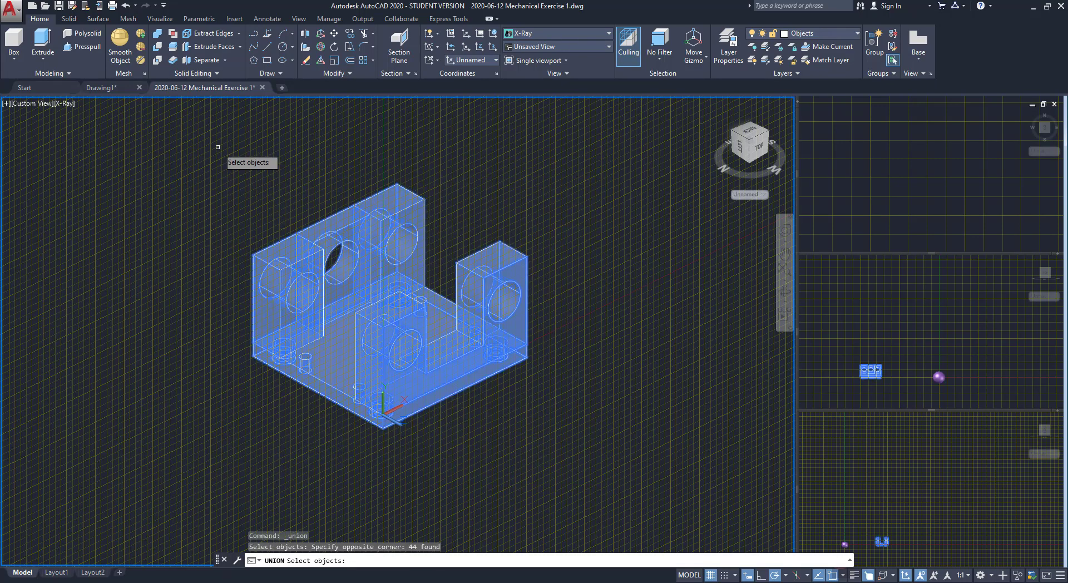
key(Return)
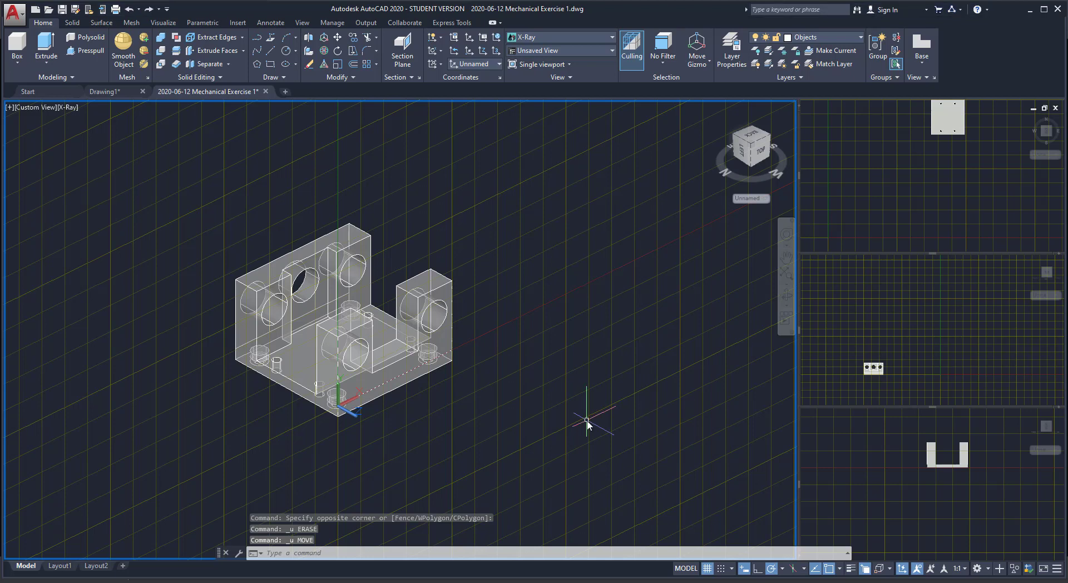
Step: Move the merged bracket solid off to the upper right, clear of the flat outlines
text(m)
key(Return)
double_click(586, 421)
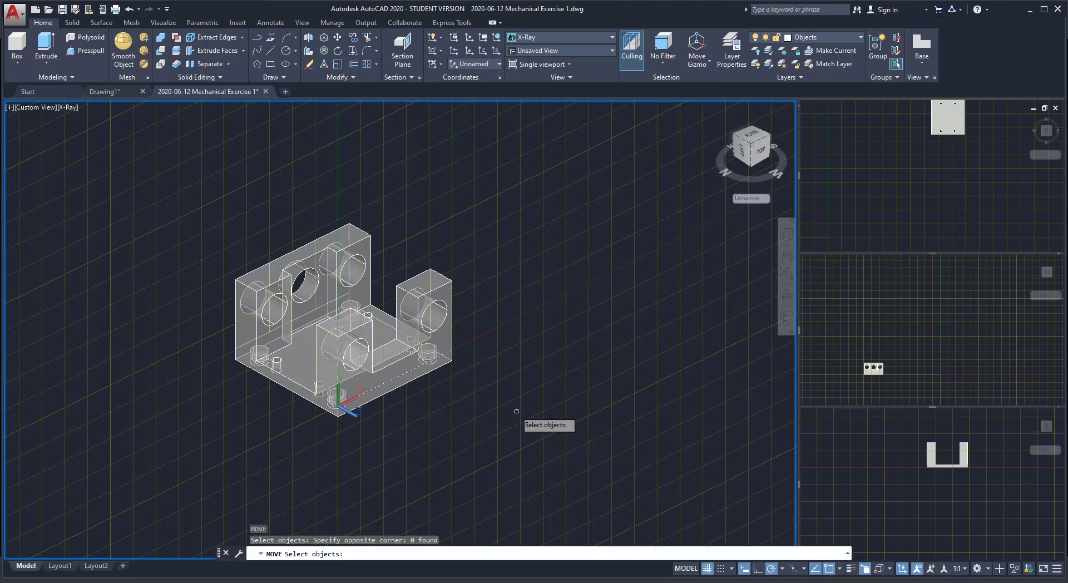
click(449, 327)
key(Return)
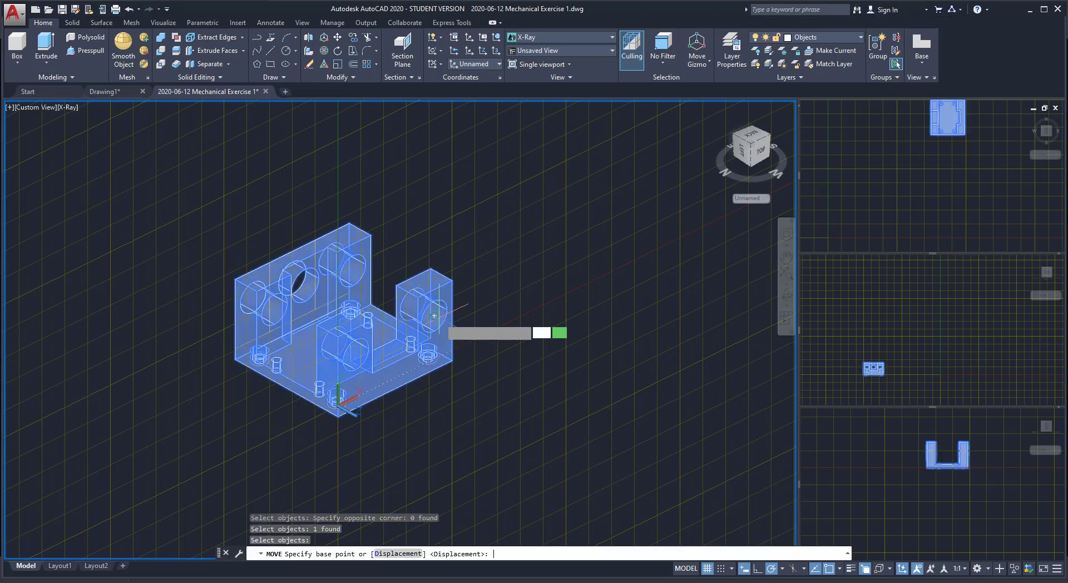
click(339, 415)
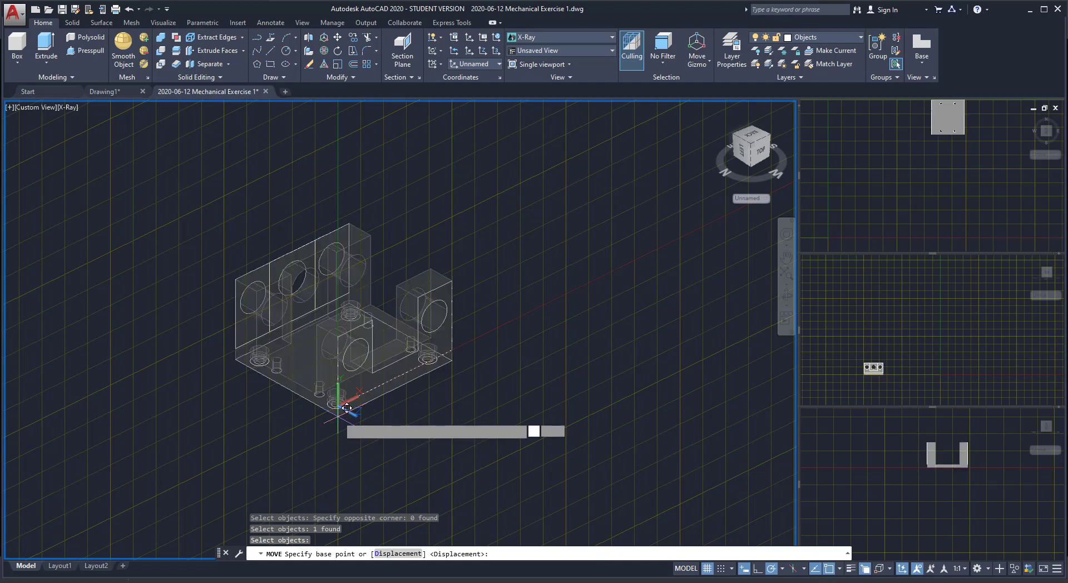
click(700, 243)
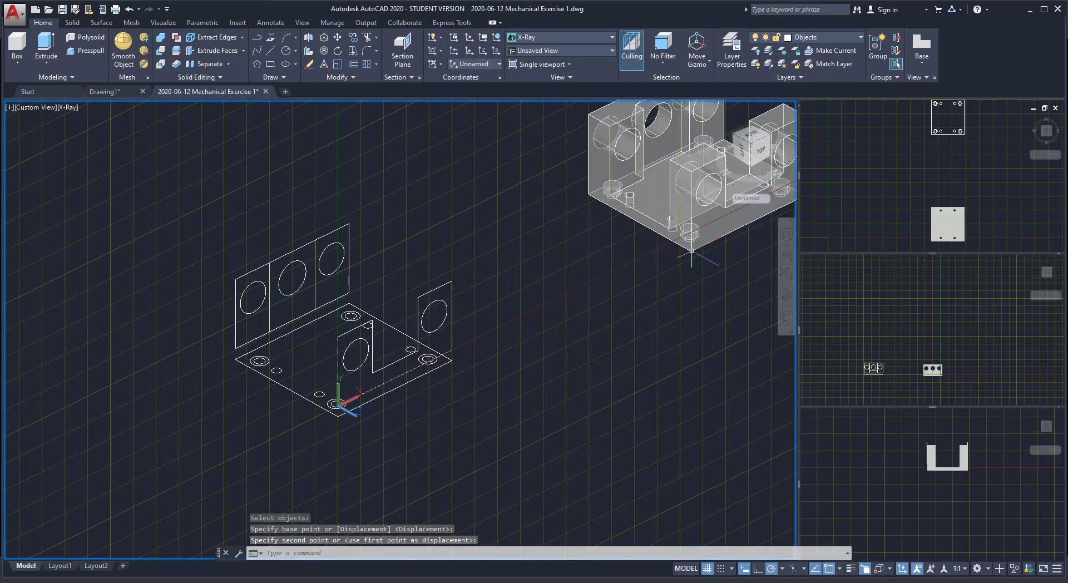
Step: Delete the 35 leftover profile lines and circles, then recentre the bracket in view
click(459, 461)
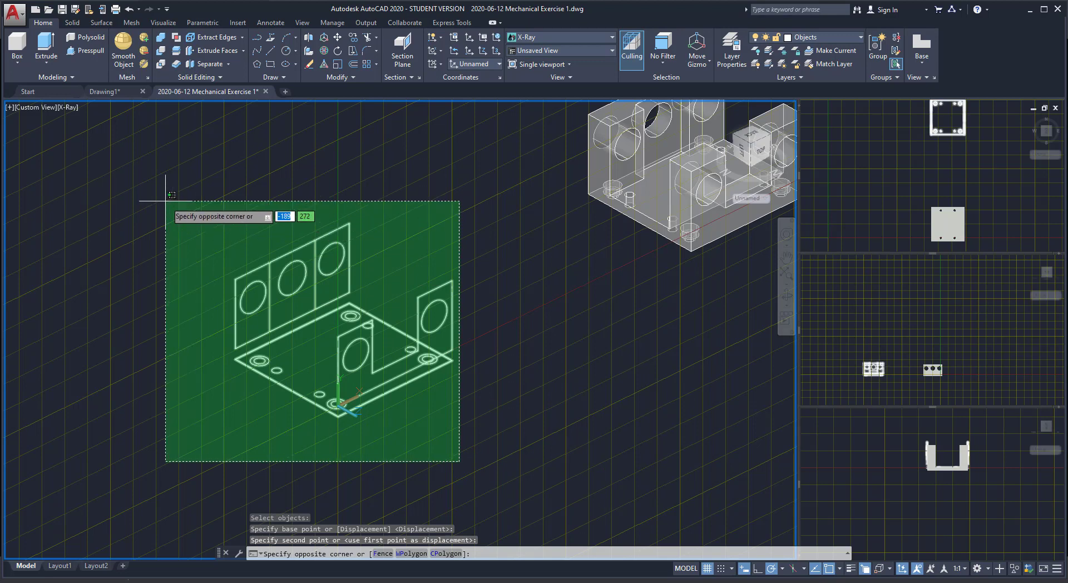
click(139, 174)
key(Delete)
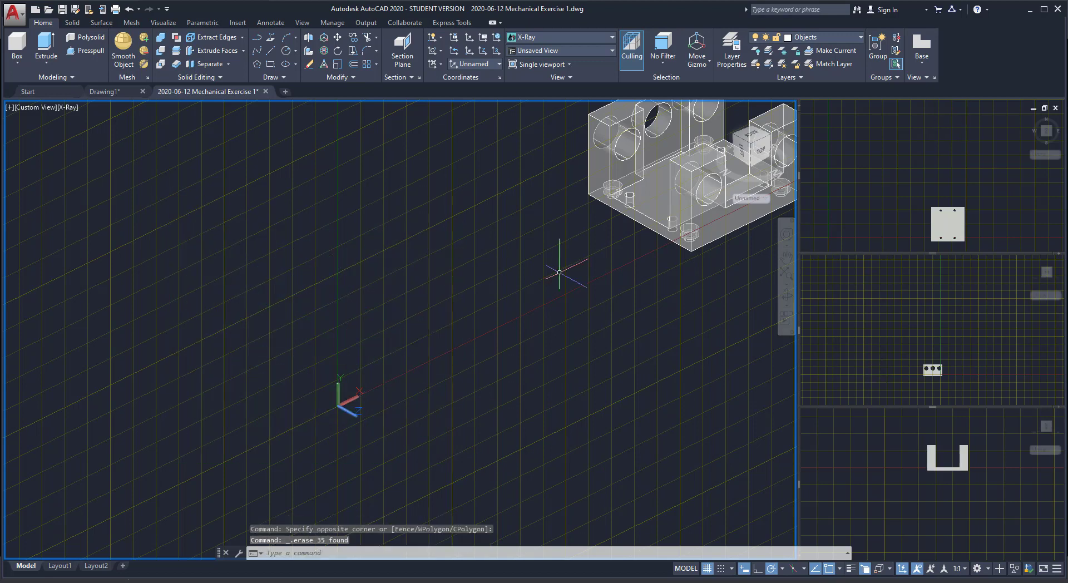
mouse_move(561, 270)
middle_down()
mouse_move(351, 365)
mouse_move(299, 405)
middle_up()
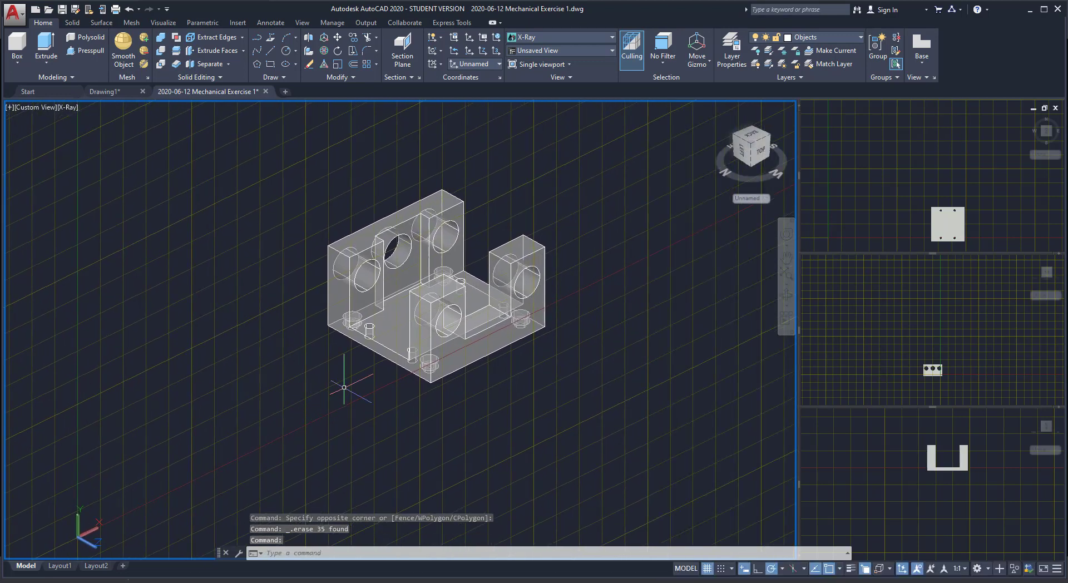
key(ctrl+a)
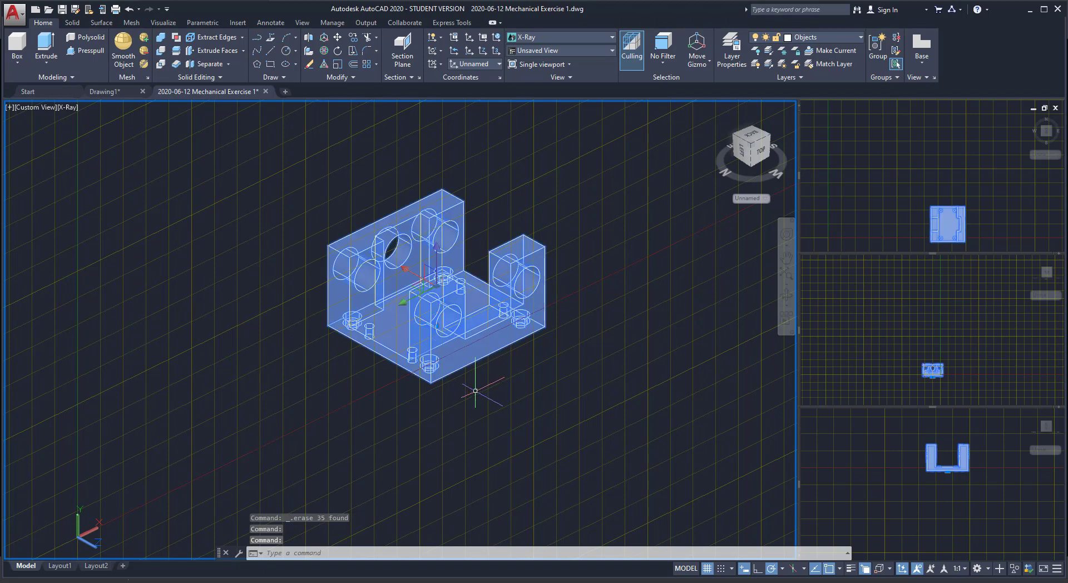
key(Escape)
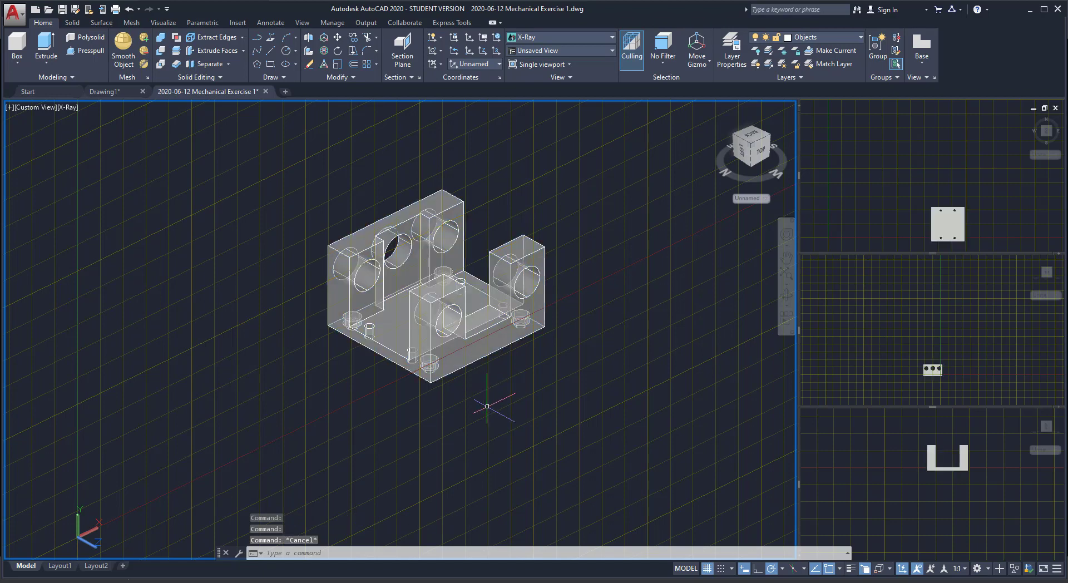